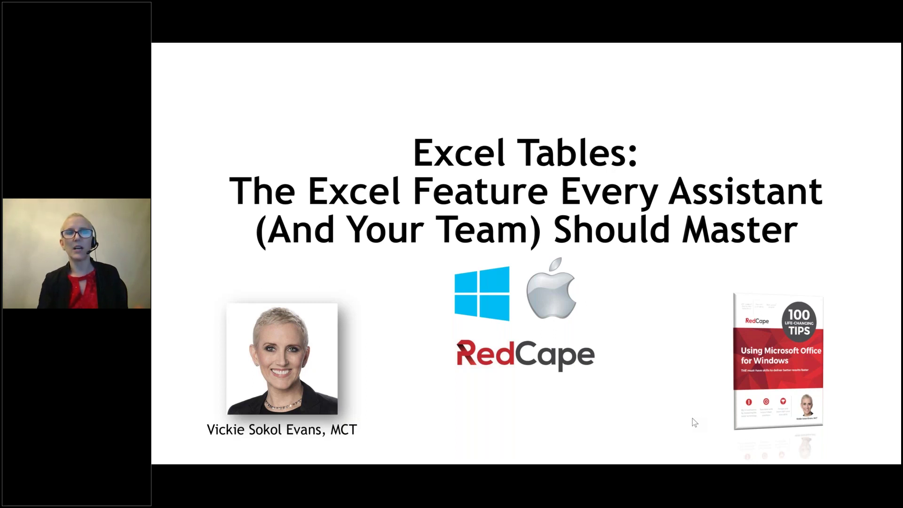
# Advance past the Agenda to the 'What am I using?' slide listing Windows 10 and Office 2016/2019.
pyautogui.press('Right')
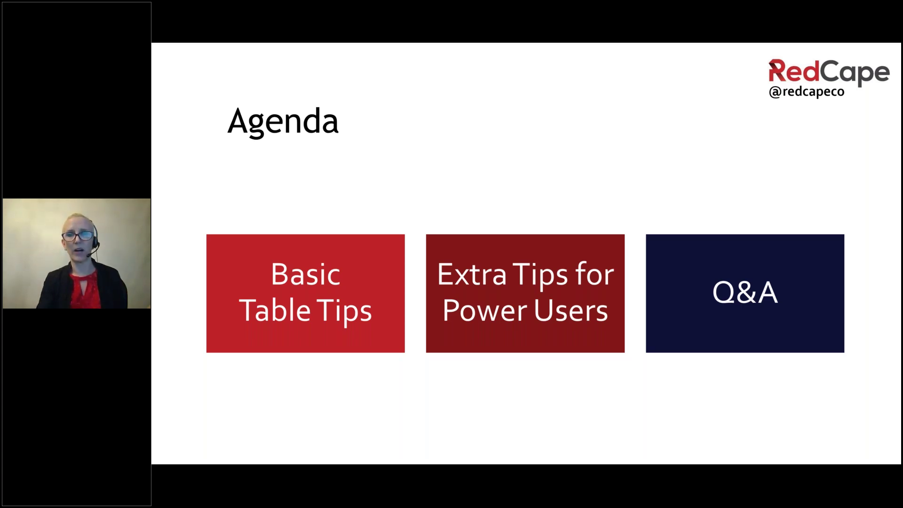
pyautogui.press('Right')
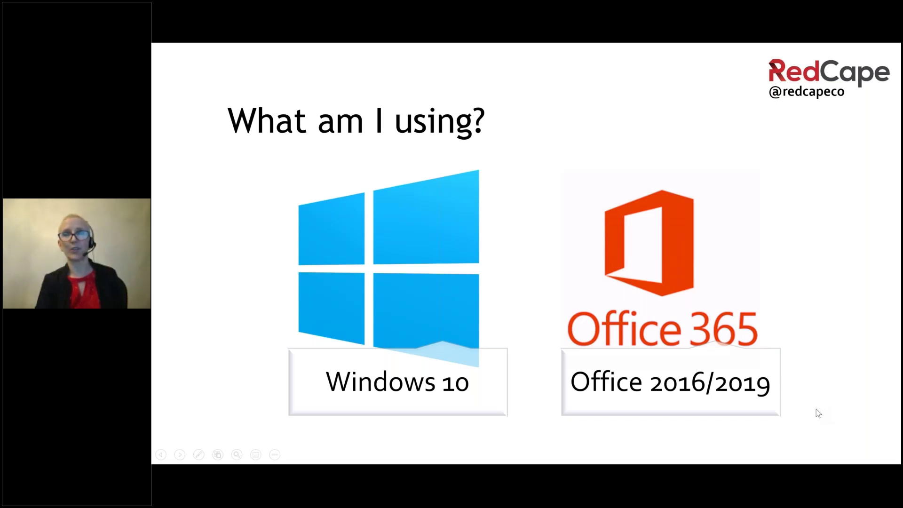
# Step forward past the 100 Tips and Microsoft Office Specialist badge slides to 'Live Demo'.
pyautogui.click(456, 312)
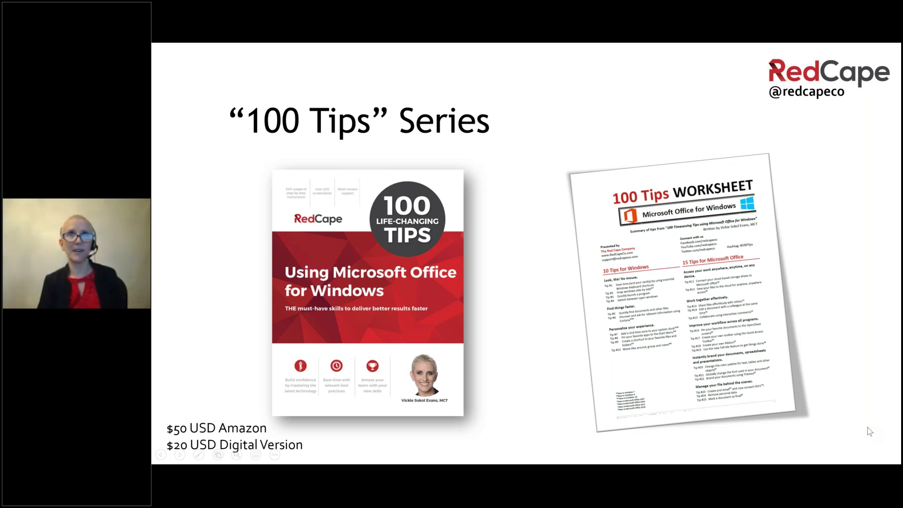
pyautogui.press('Right')
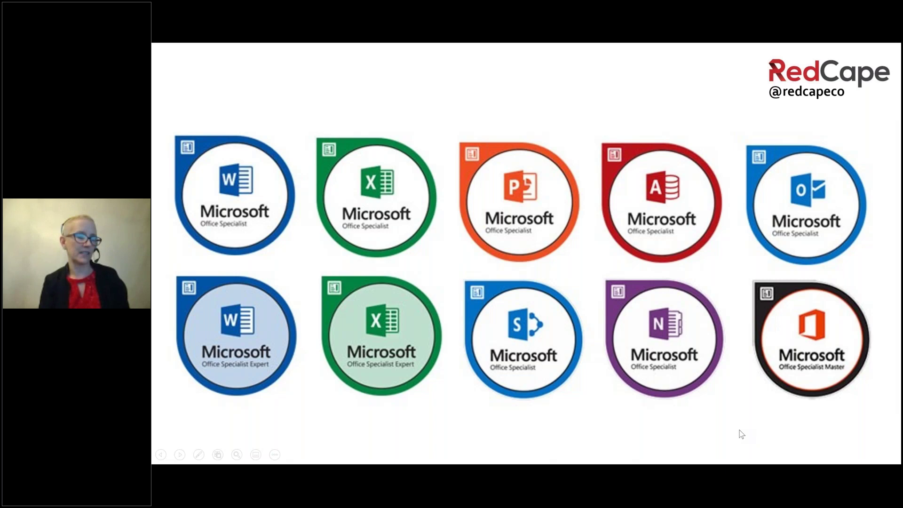
pyautogui.press('Right')
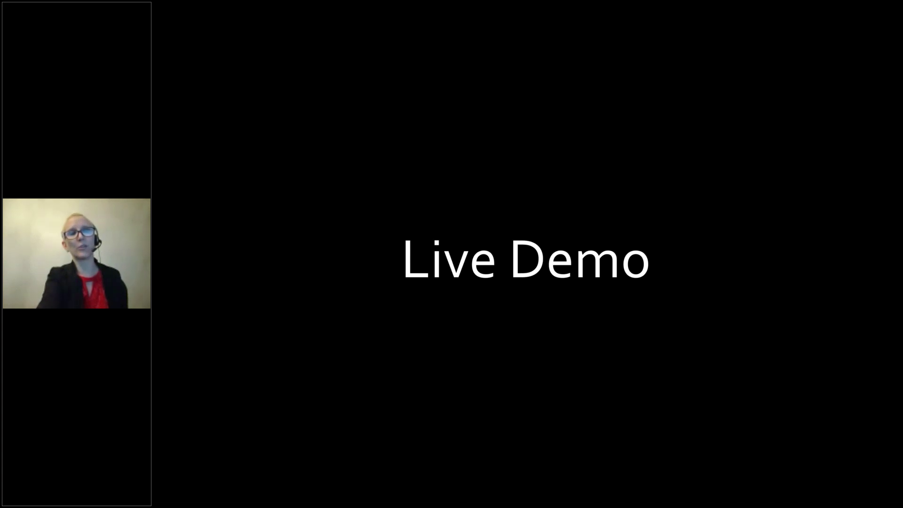
# Exit the slide show and switch to Excel's '100 Tips Sample File' on the Guest List - Start sheet.
pyautogui.press('Escape')
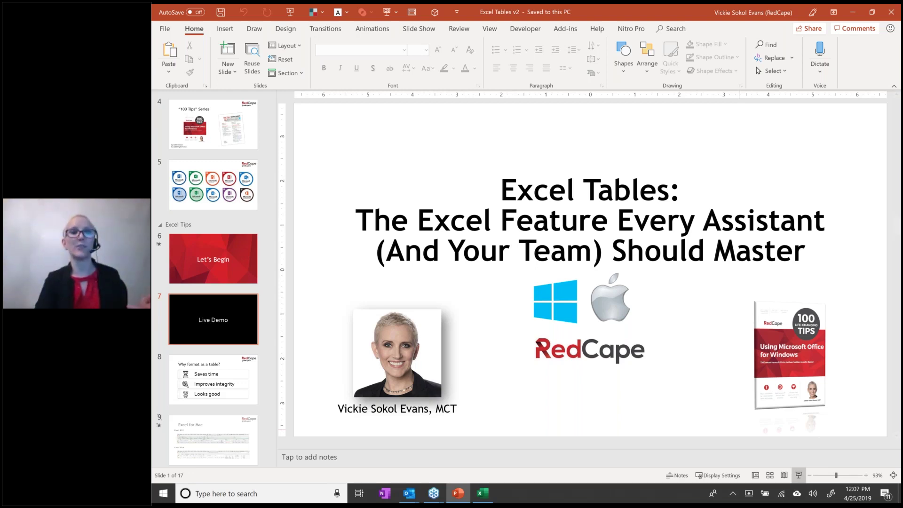
pyautogui.click(476, 500)
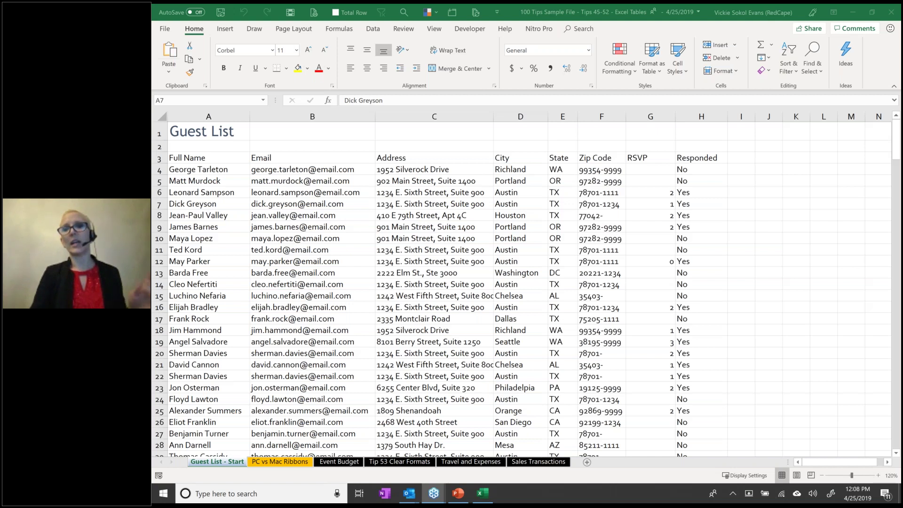
# Pick a cell in the guest data and choose the first light table style for range =$A$3:$H$235.
pyautogui.hotkey('alt', 'Tab')
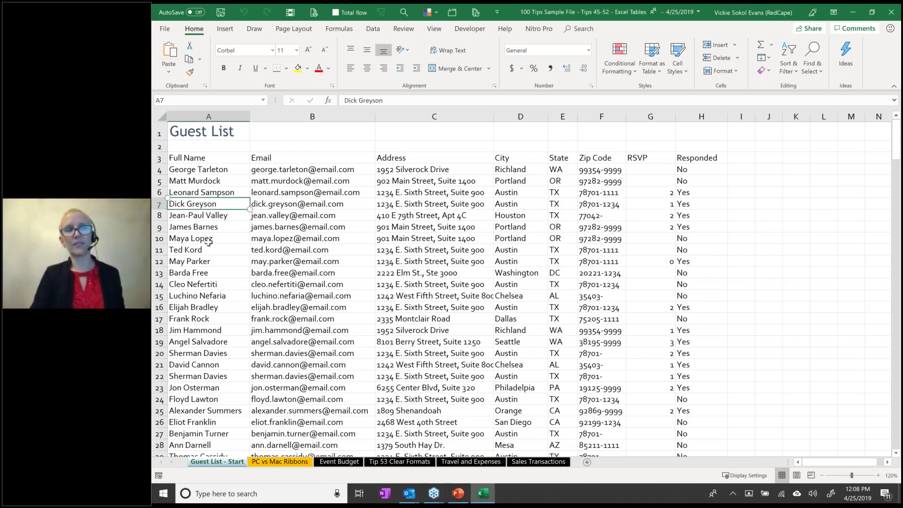
pyautogui.click(658, 70)
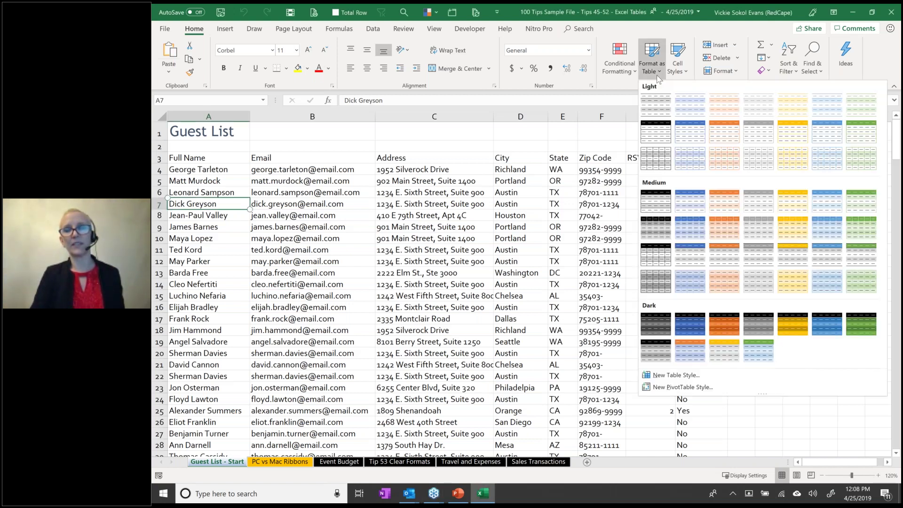
pyautogui.click(211, 205)
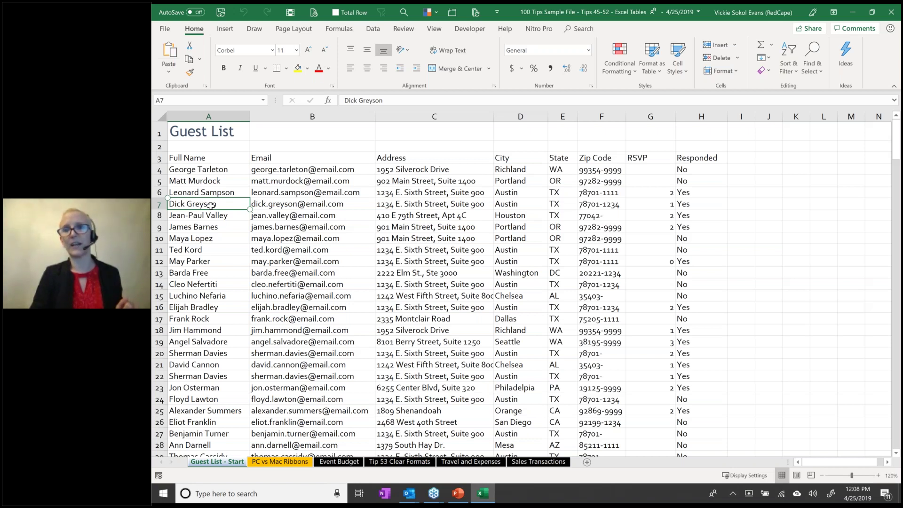
pyautogui.press('Right')
pyautogui.press('Right')
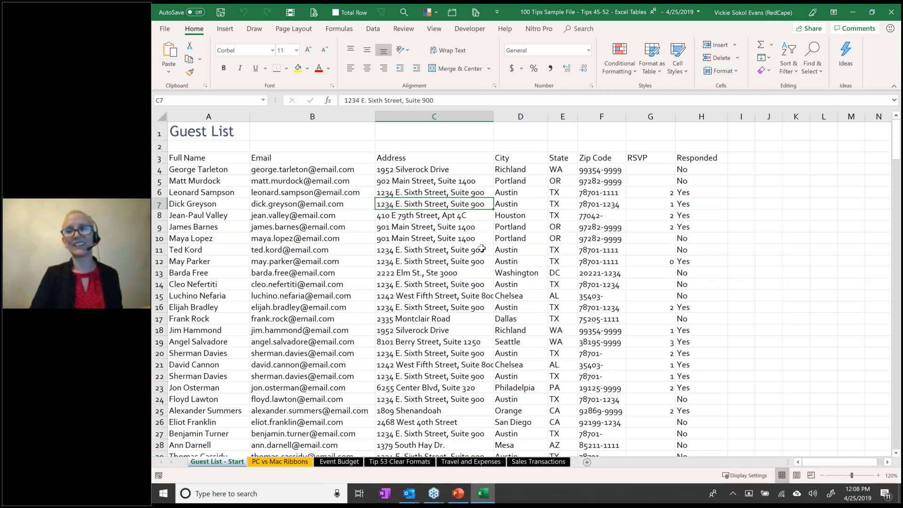
pyautogui.click(434, 181)
pyautogui.click(652, 56)
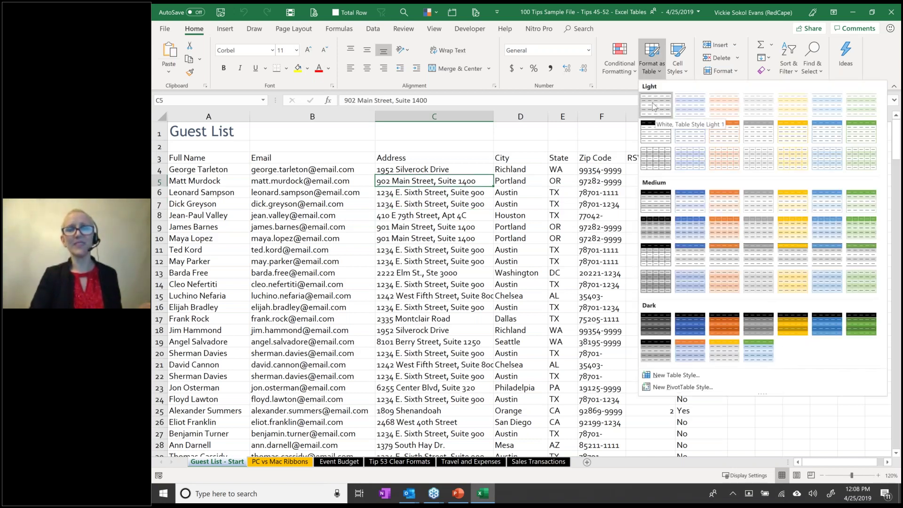
pyautogui.click(653, 106)
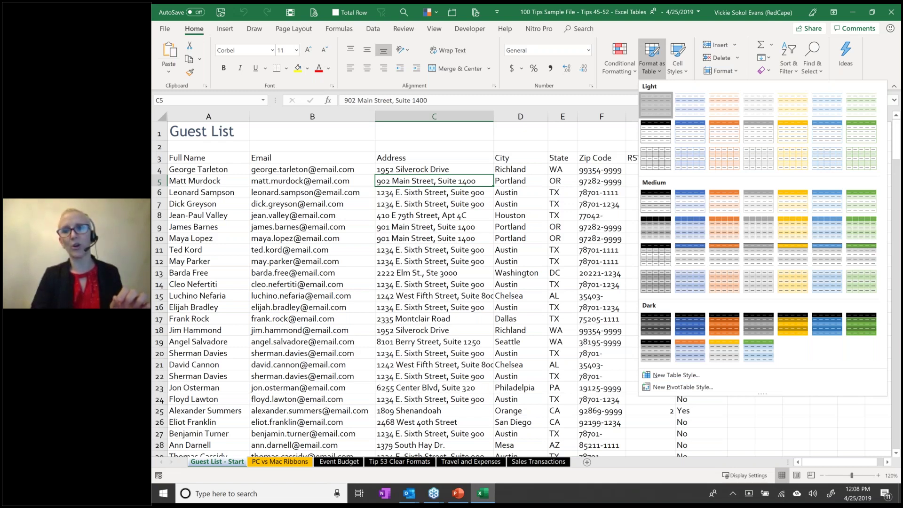
pyautogui.press('Return')
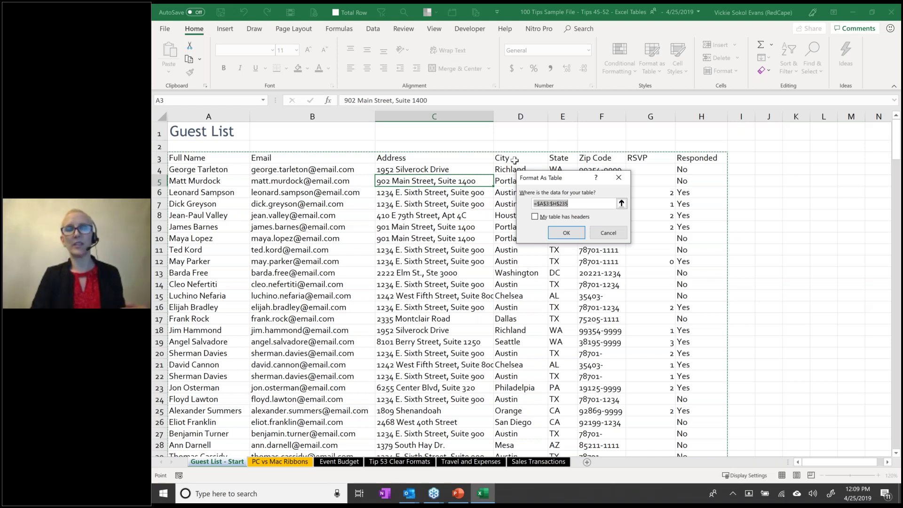
# Confirm headers to create Table1 over A3:H235, then select row A6:D6 and cell F12.
pyautogui.hotkey('alt', 'm')
pyautogui.press('Return')
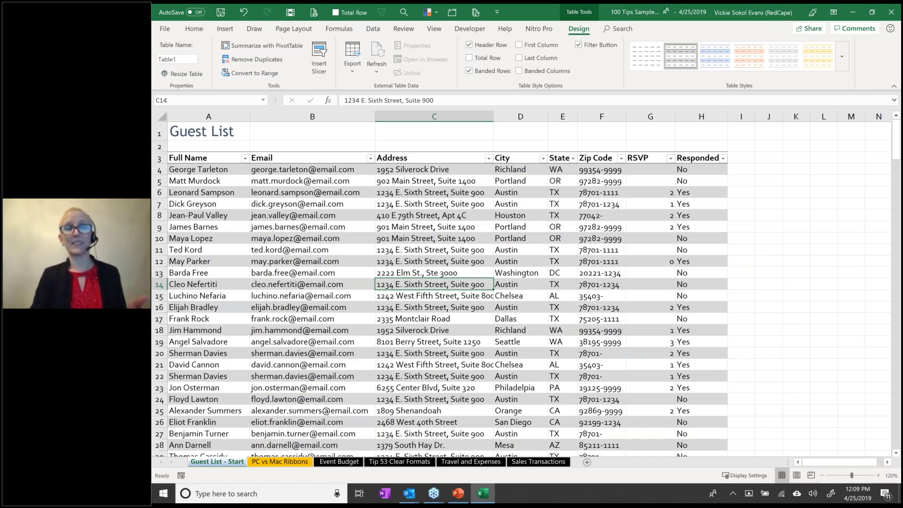
pyautogui.moveTo(202, 193); pyautogui.dragTo(518, 192)
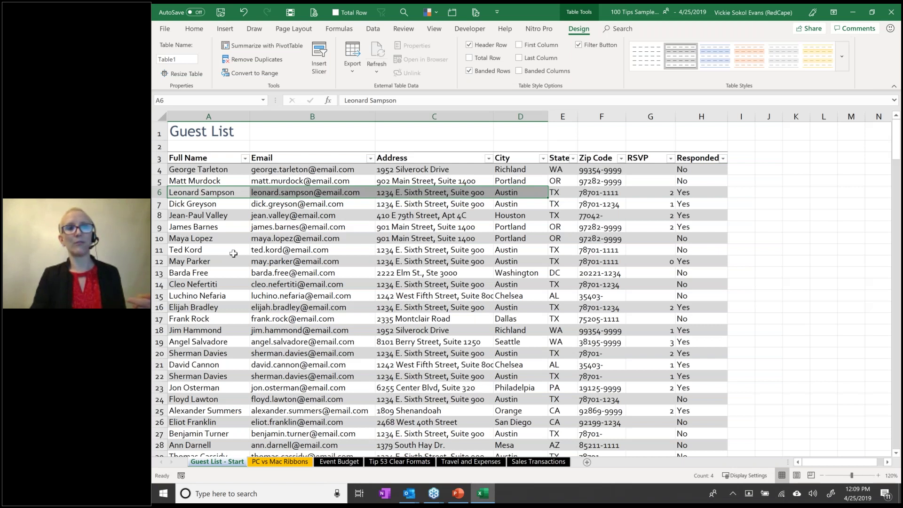
pyautogui.click(601, 261)
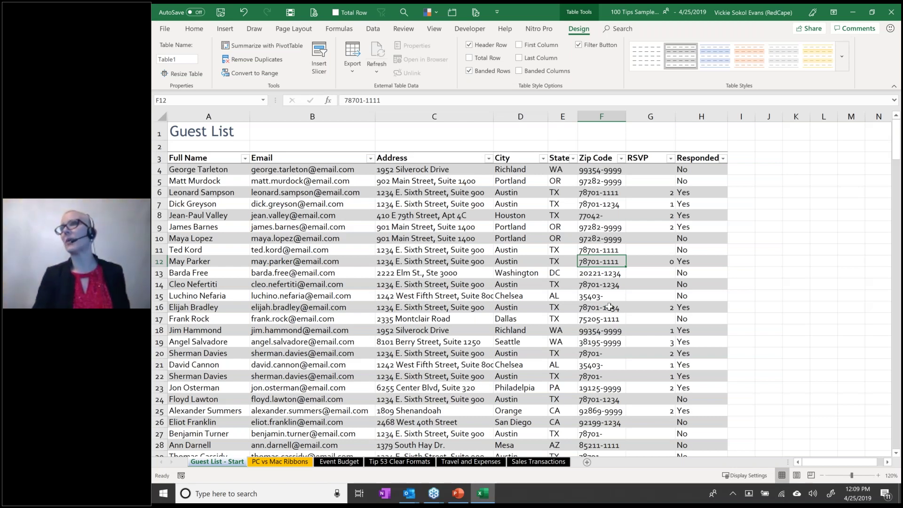
pyautogui.scroll(-3, 609, 306)
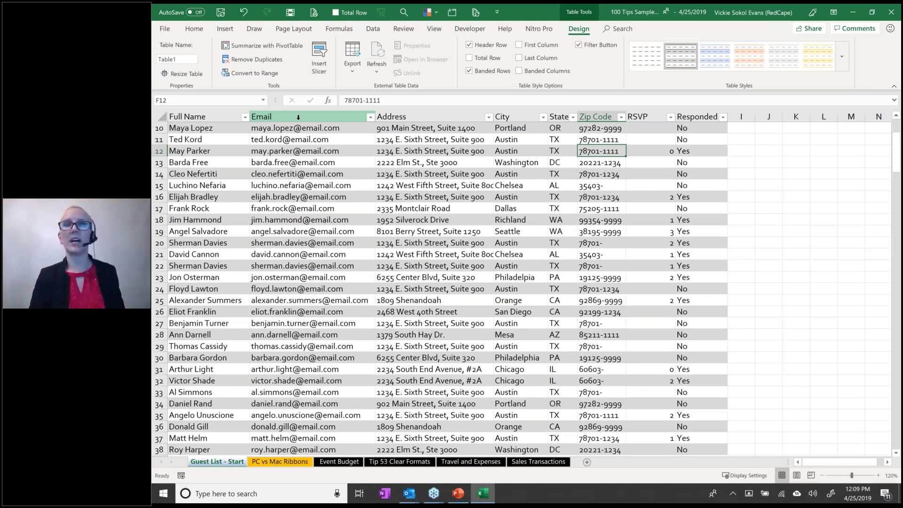
pyautogui.click(701, 277)
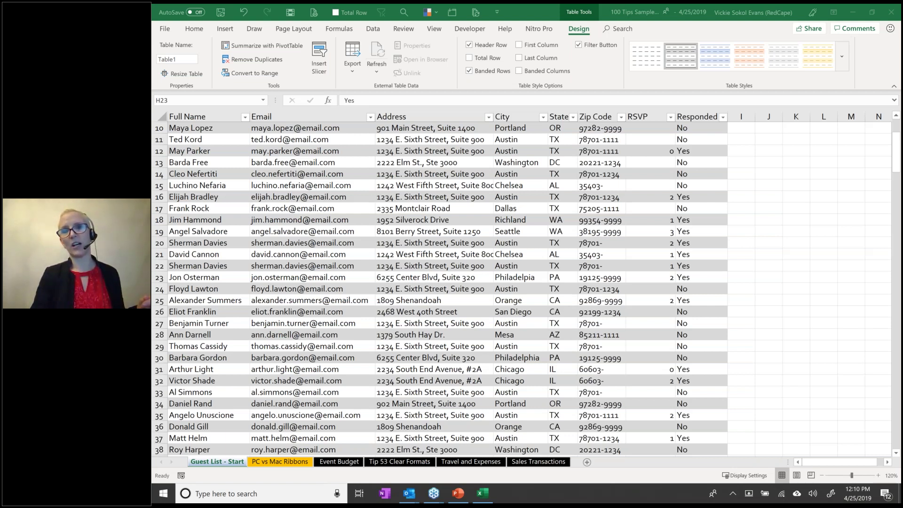
pyautogui.click(510, 254)
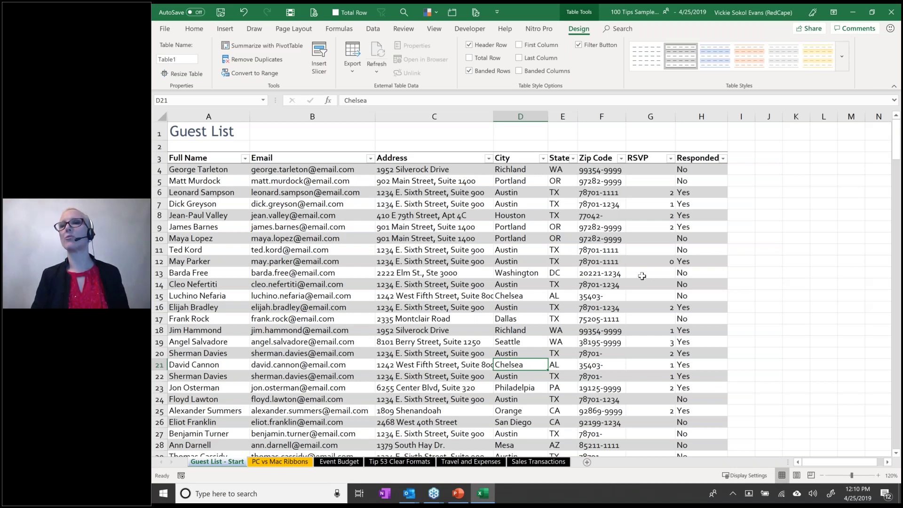
pyautogui.scroll(-3, 643, 276)
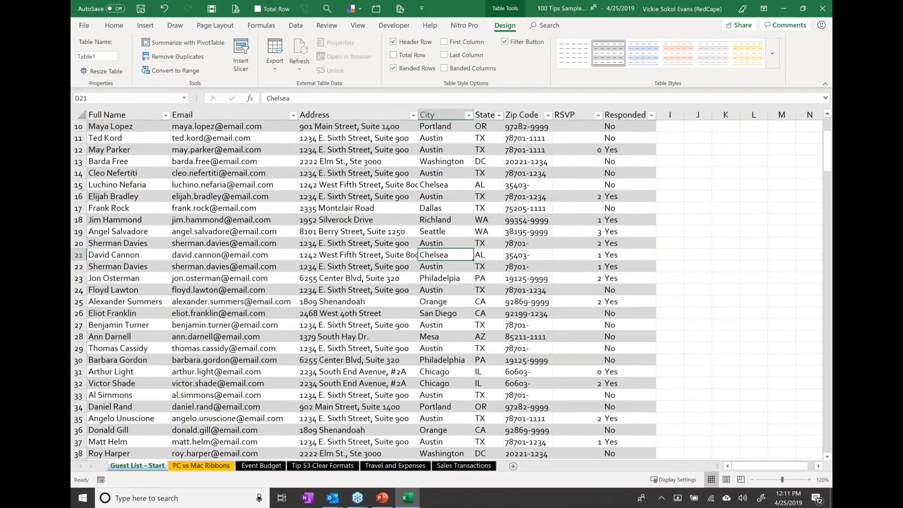
pyautogui.hotkey('alt', 'Tab')
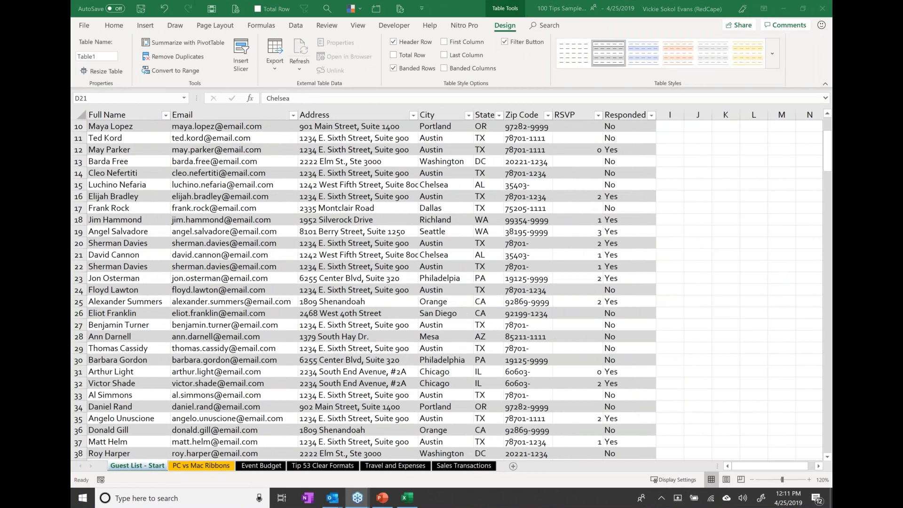
pyautogui.hotkey('alt', 'Tab')
pyautogui.scroll(3, 143, 167)
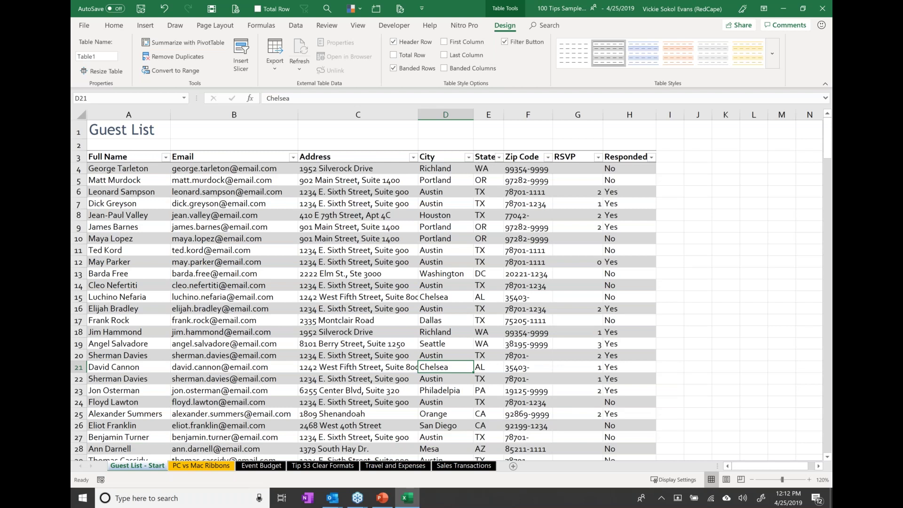
pyautogui.hotkey('ctrl', 'z')
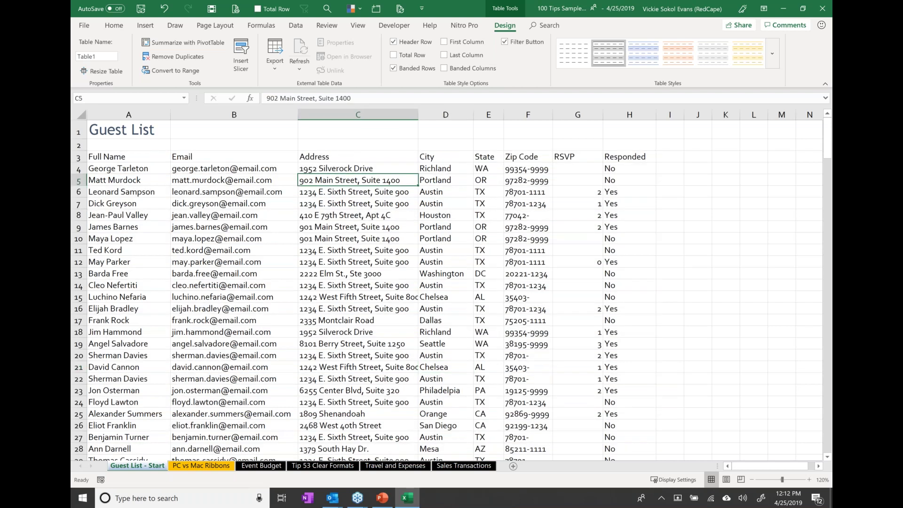
pyautogui.hotkey('ctrl', 'z')
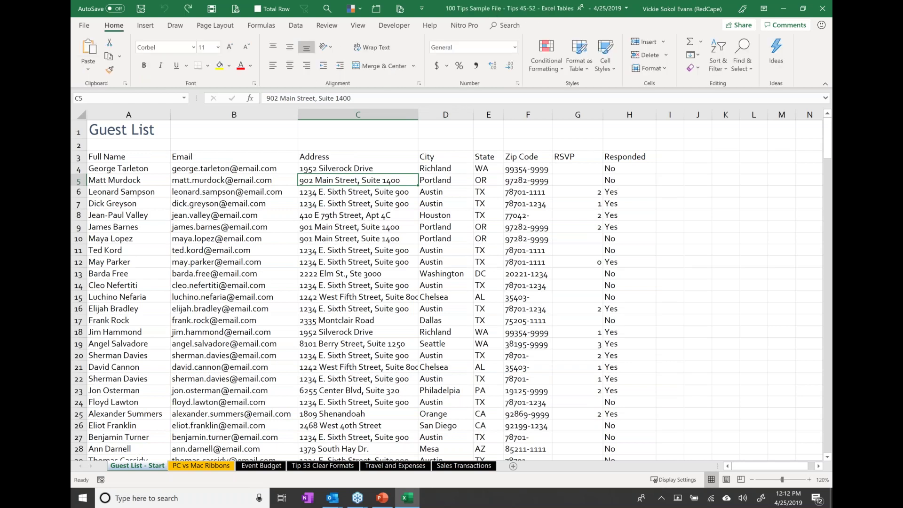
pyautogui.click(138, 217)
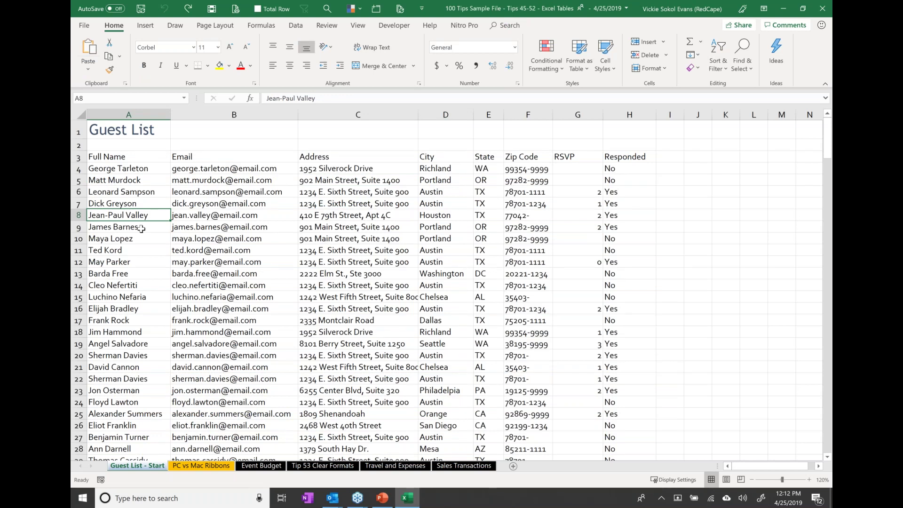
pyautogui.click(357, 241)
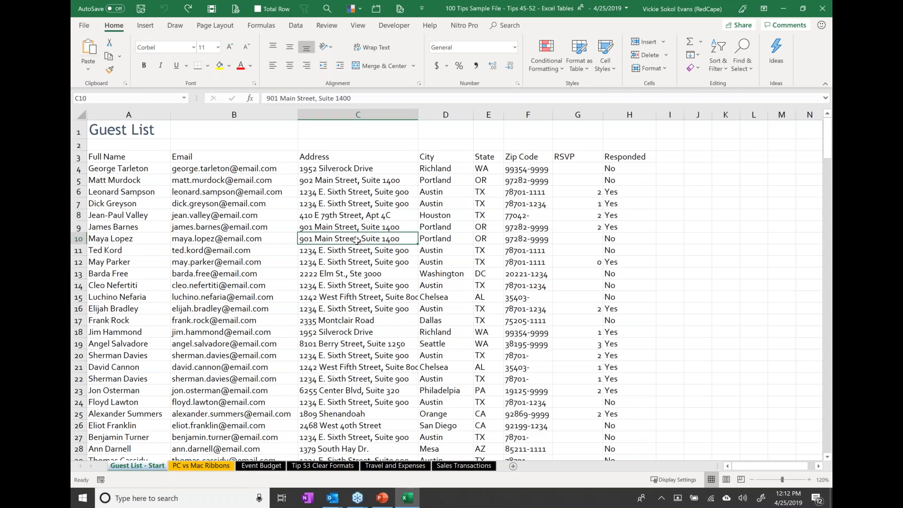
pyautogui.press('Up')
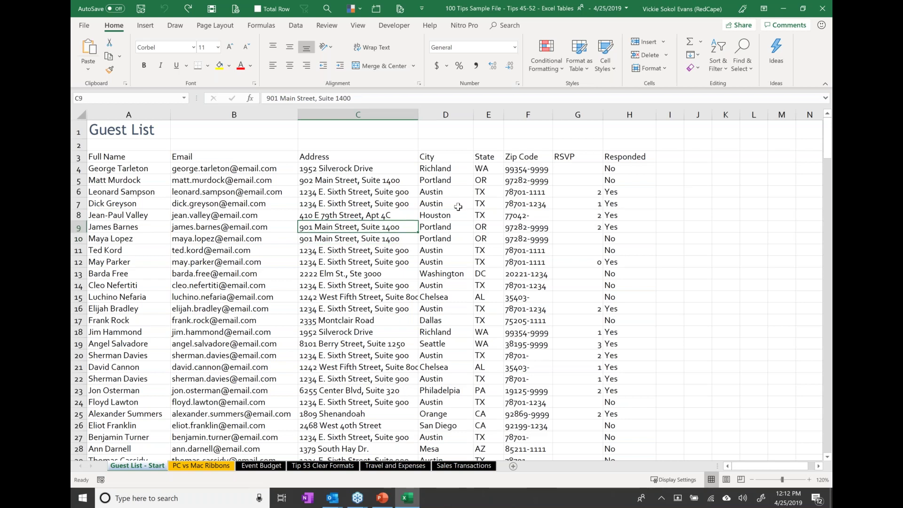
# Apply Table Style Light 1 to =$A$3:$H$235 with 'My table has headers' ticked.
pyautogui.click(579, 70)
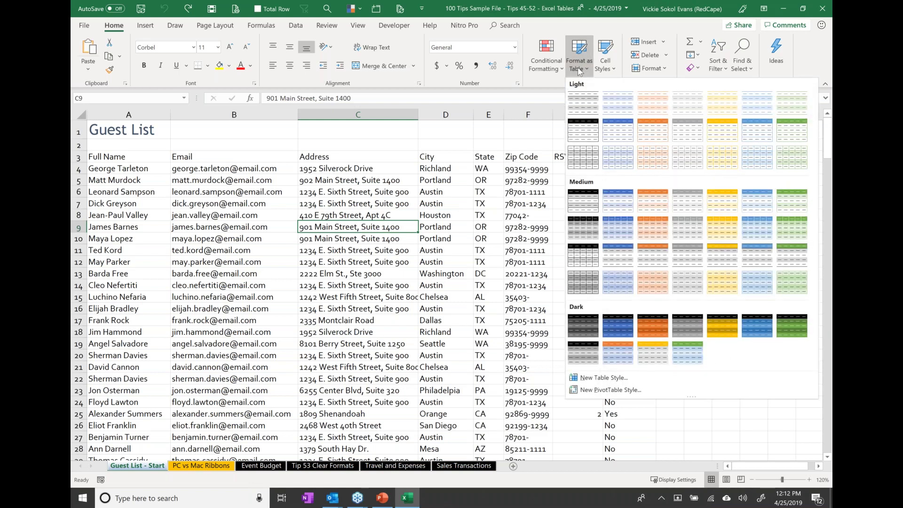
pyautogui.click(582, 109)
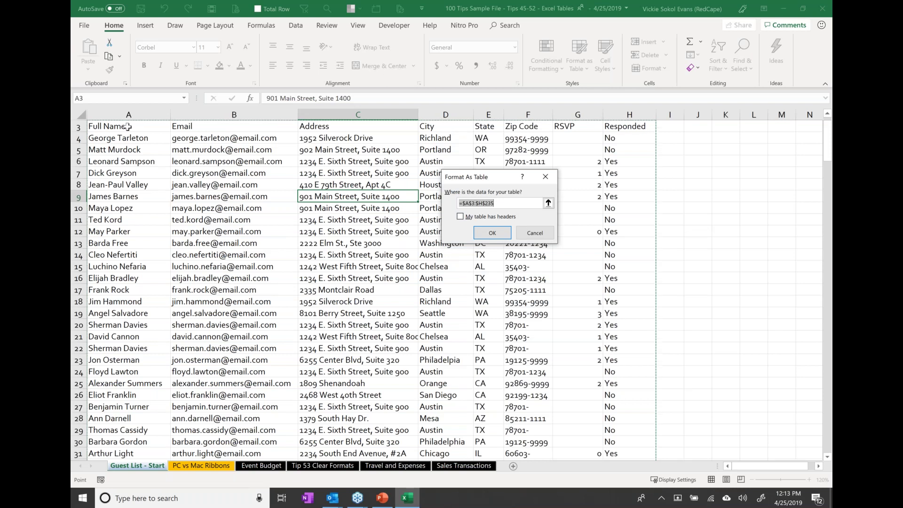
pyautogui.click(461, 216)
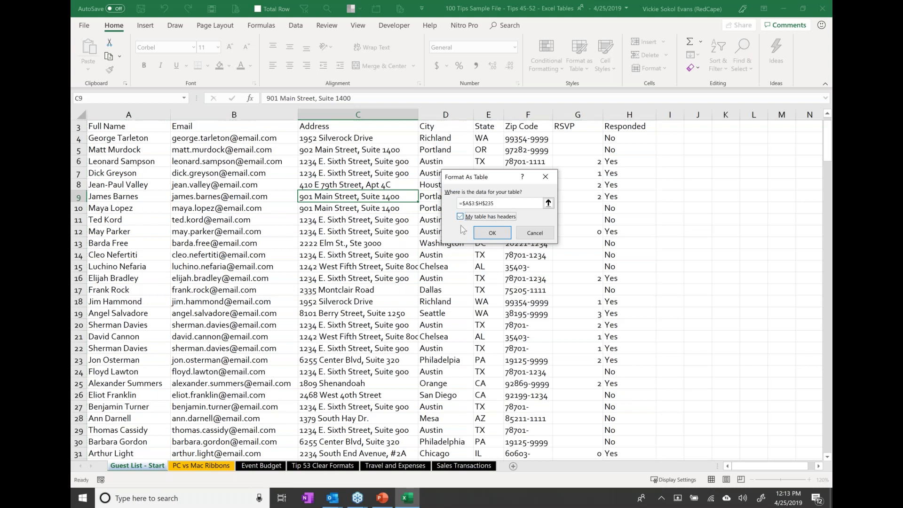
pyautogui.click(495, 235)
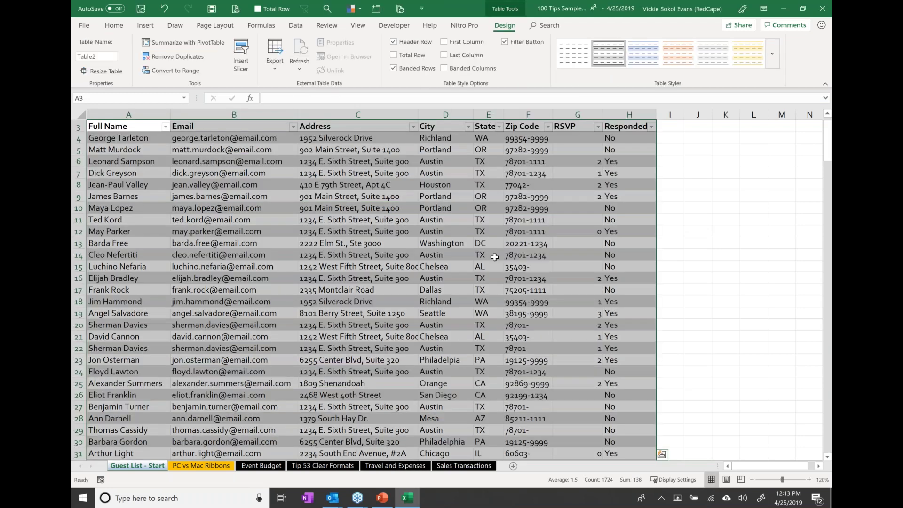
# Select a cell in the new Table2 and open, then dismiss, the Full Name filter menu.
pyautogui.scroll(1, 562, 266)
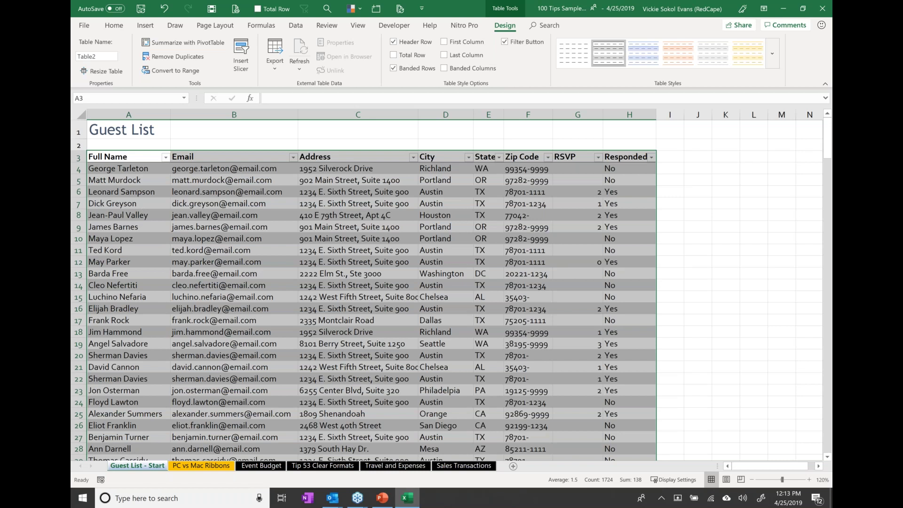
pyautogui.click(141, 215)
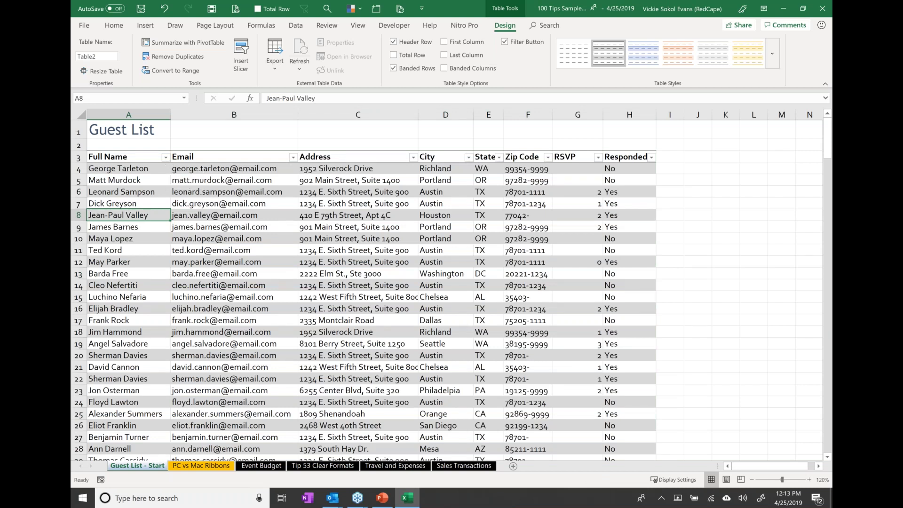
pyautogui.click(166, 157)
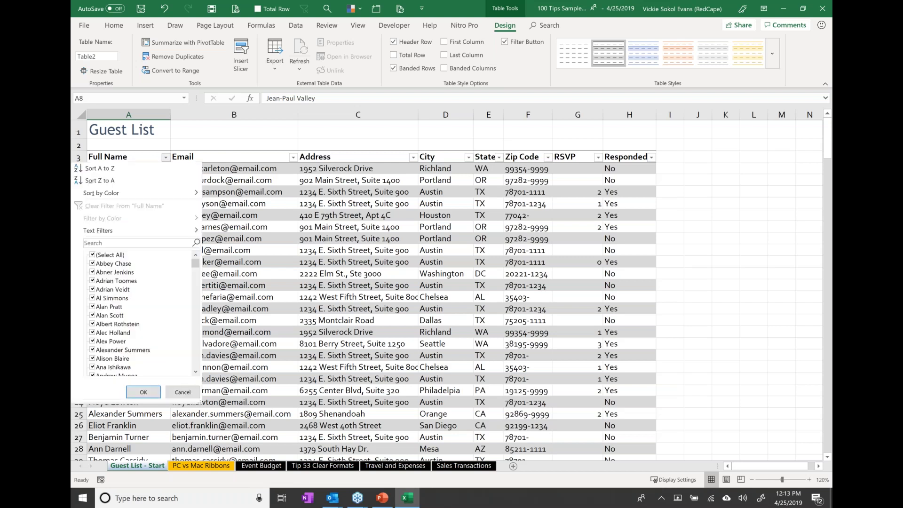
pyautogui.press('Escape')
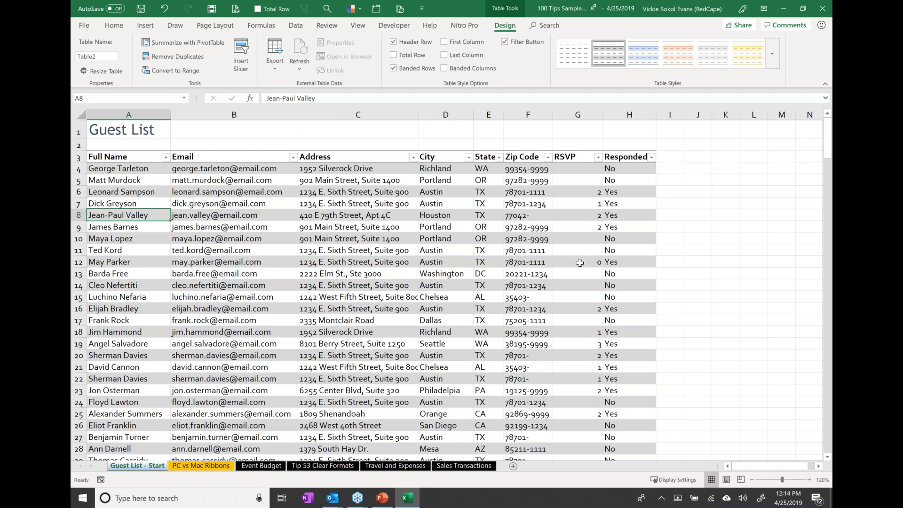
# Scroll down the guest table, then switch to the 'PC vs Mac Ribbons' comparison sheet.
pyautogui.scroll(-3, 579, 263)
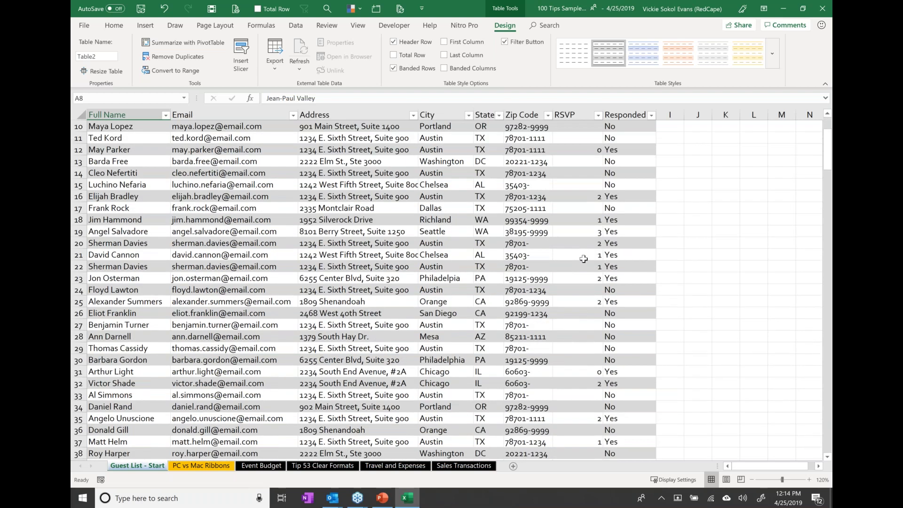
pyautogui.scroll(-2, 584, 259)
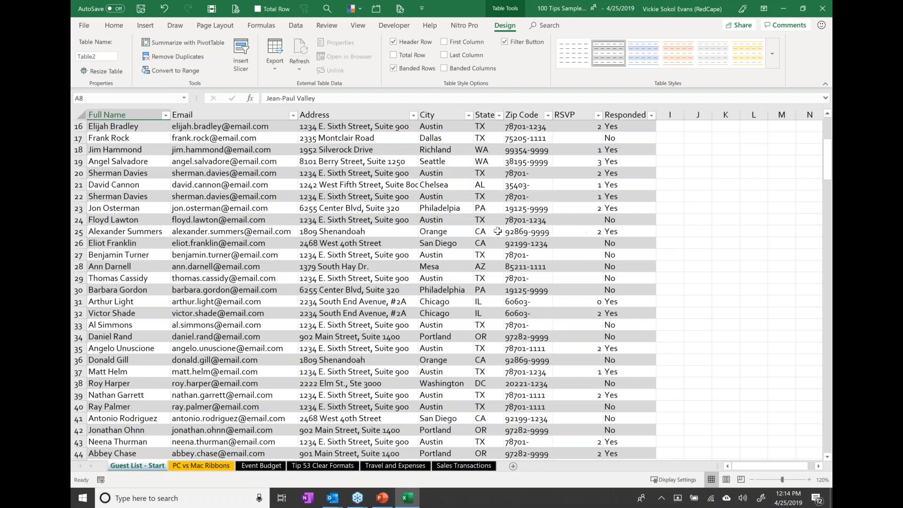
pyautogui.click(138, 229)
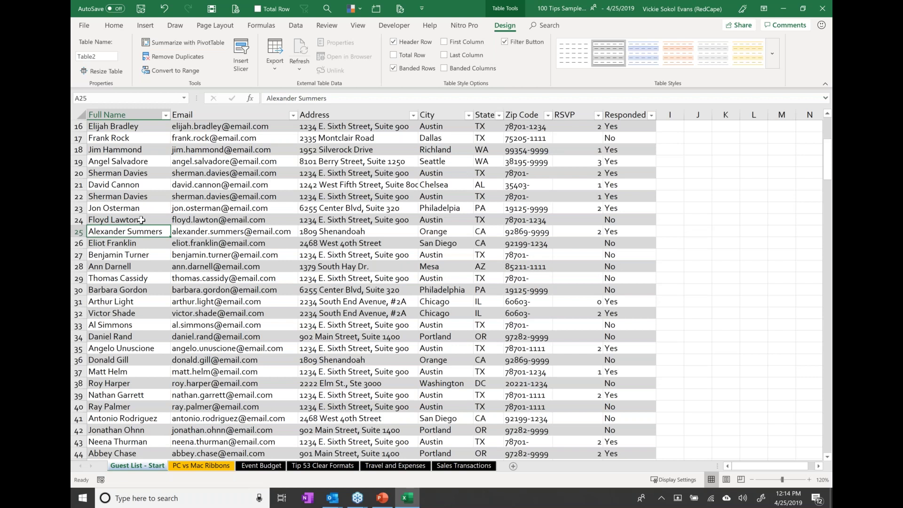
pyautogui.click(203, 466)
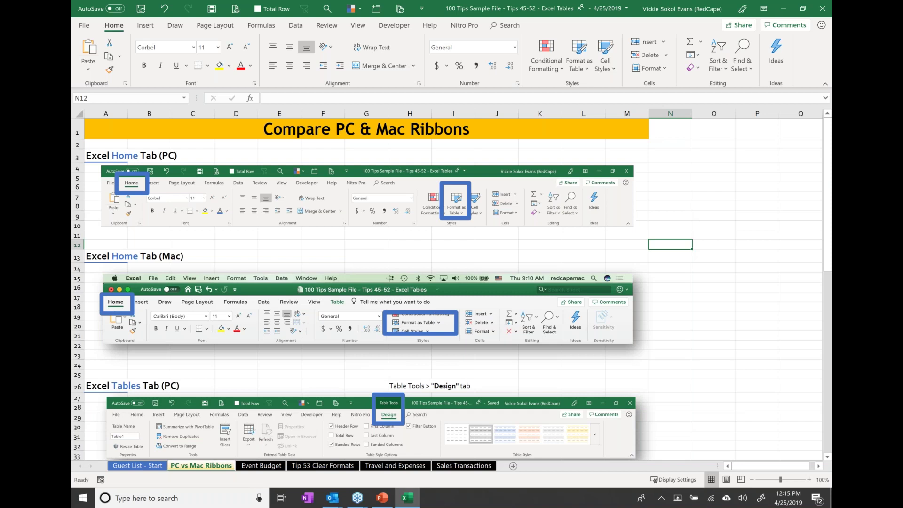
# Scroll through the ribbon comparison and go back to the 'Guest List - Start' sheet.
pyautogui.scroll(-1, 452, 290)
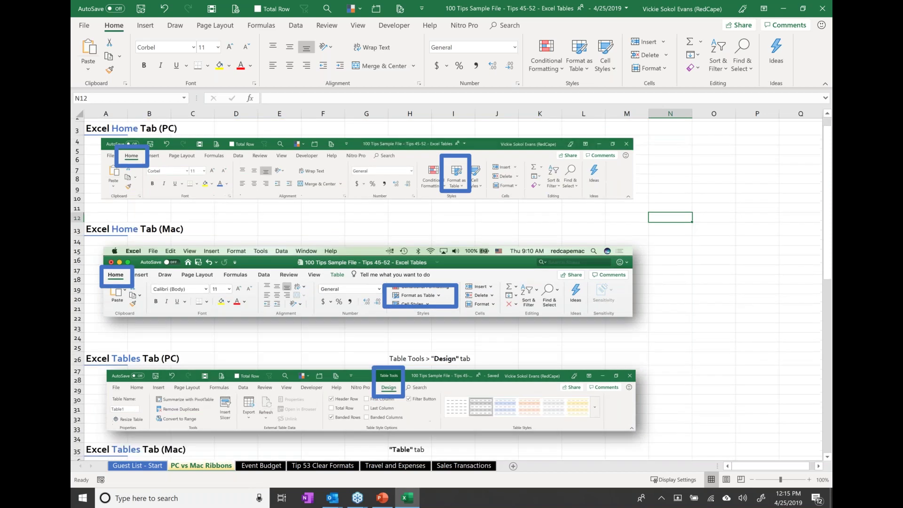
pyautogui.scroll(-3, 354, 424)
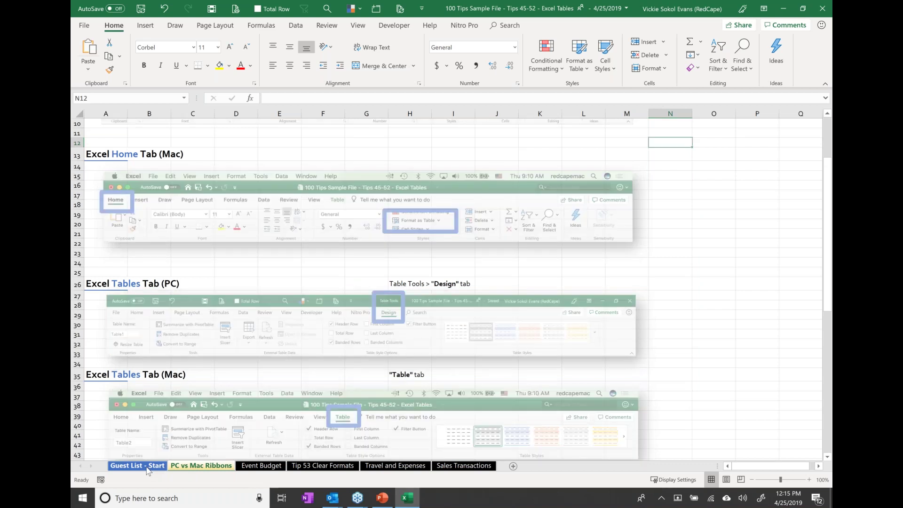
pyautogui.click(147, 466)
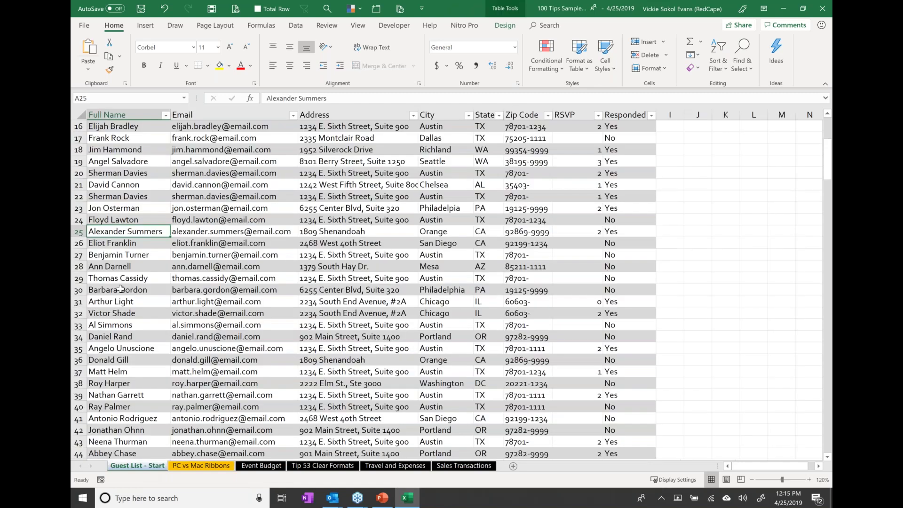
# Jump to the table's last row and enter 'sjdflkjdf' below it so the table expands.
pyautogui.scroll(5, 121, 289)
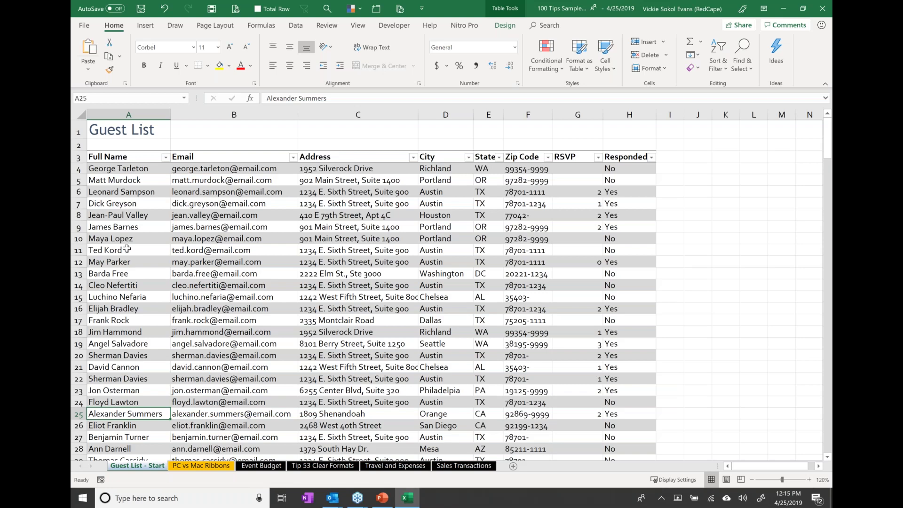
pyautogui.hotkey('ctrl', 'Down')
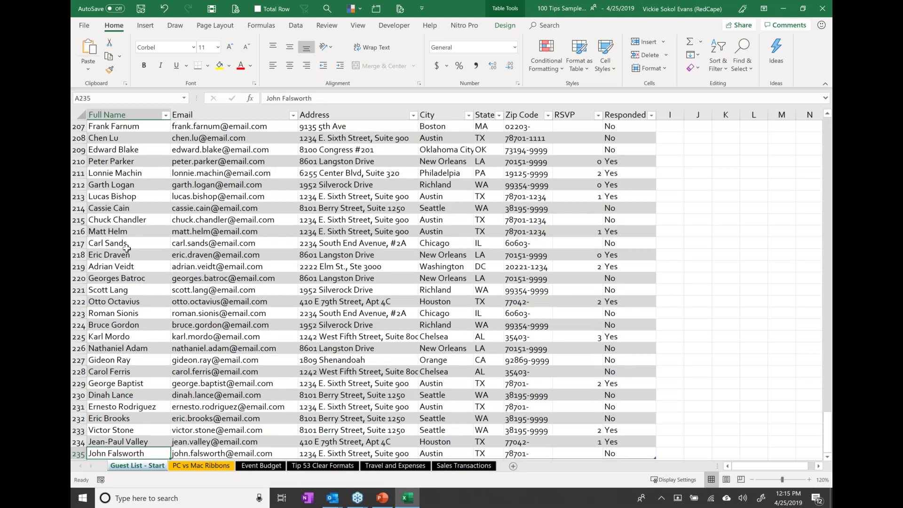
pyautogui.scroll(-5, 126, 248)
pyautogui.click(137, 290)
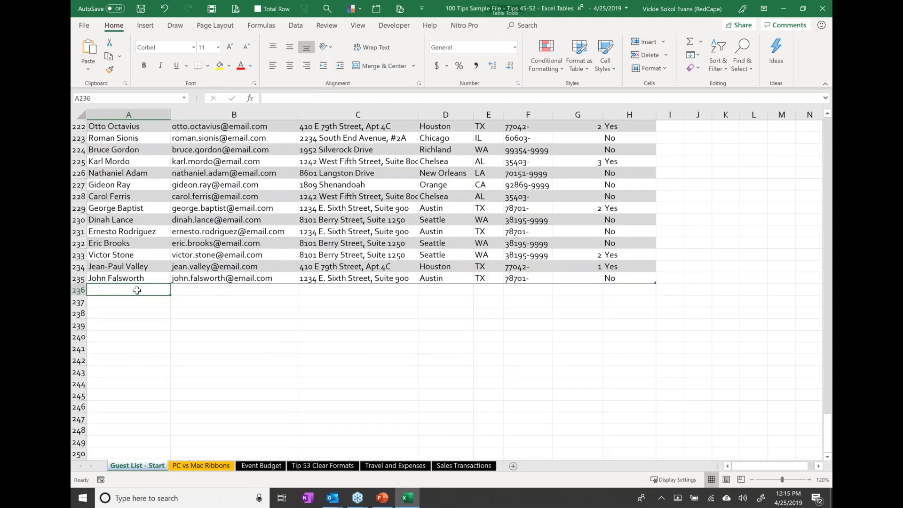
pyautogui.write('sjdflkjdf')
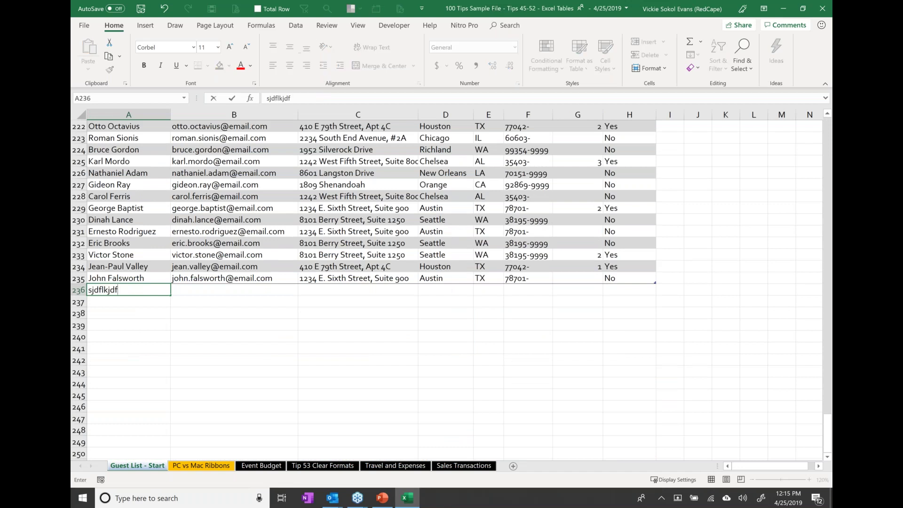
pyautogui.press('Return')
# Add five more filler entries like 'lsdkjfdkfj' extending the table to row 241, then return to the top.
pyautogui.write('sldjfkldsfj')
pyautogui.press('Return')
pyautogui.write('sddlfjskl')
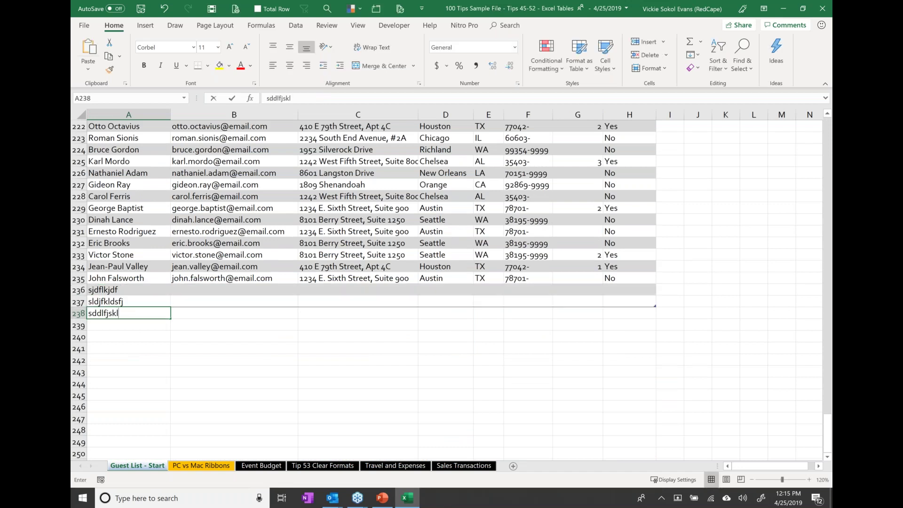
pyautogui.write('dfj')
pyautogui.press('Return')
pyautogui.write('lsdkjfdkfj')
pyautogui.press('Return')
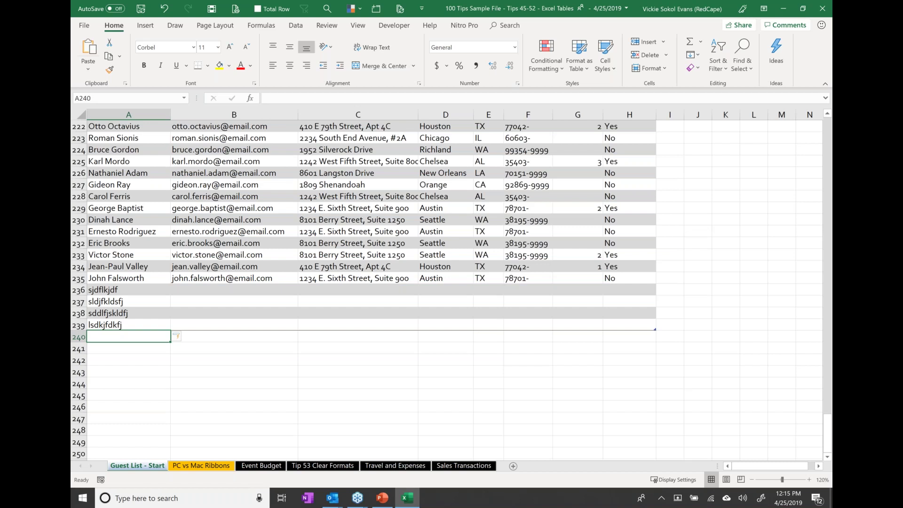
pyautogui.write('lsjfkdf')
pyautogui.press('Return')
pyautogui.write('s')
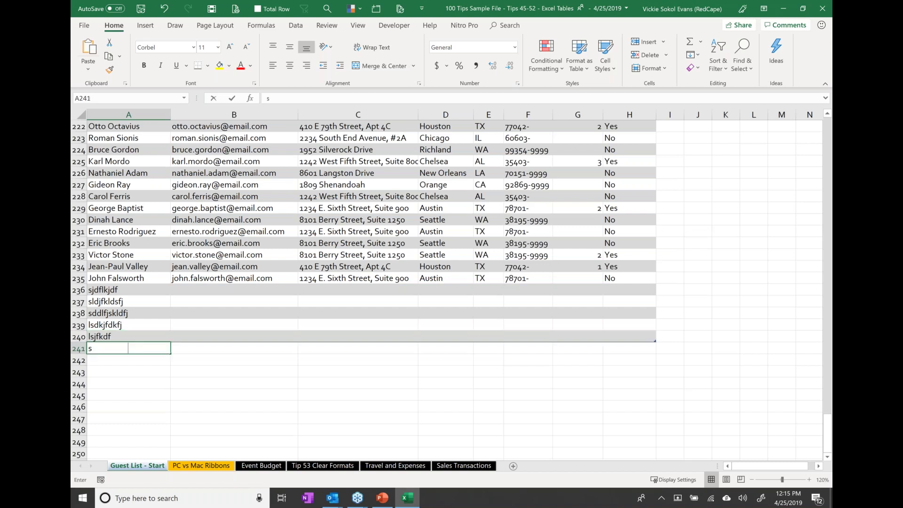
pyautogui.write('dlkfjdkfj')
pyautogui.press('Return')
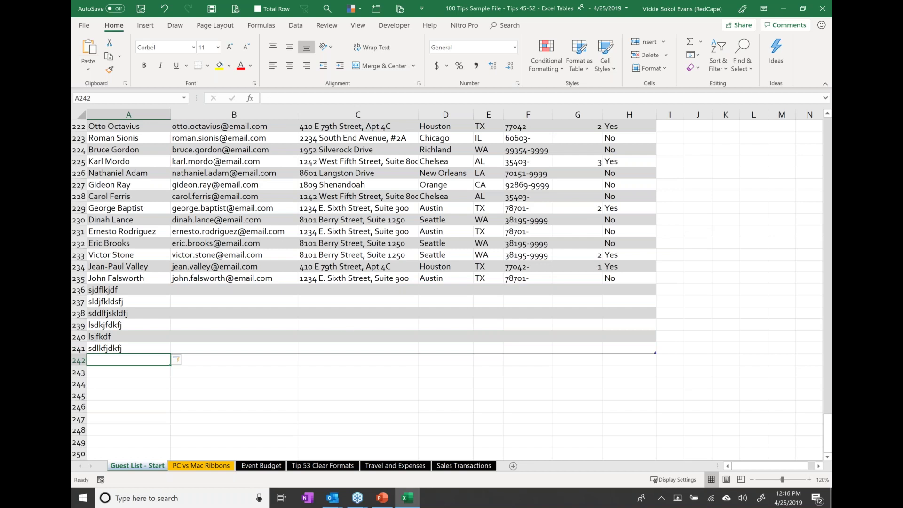
pyautogui.click(135, 230)
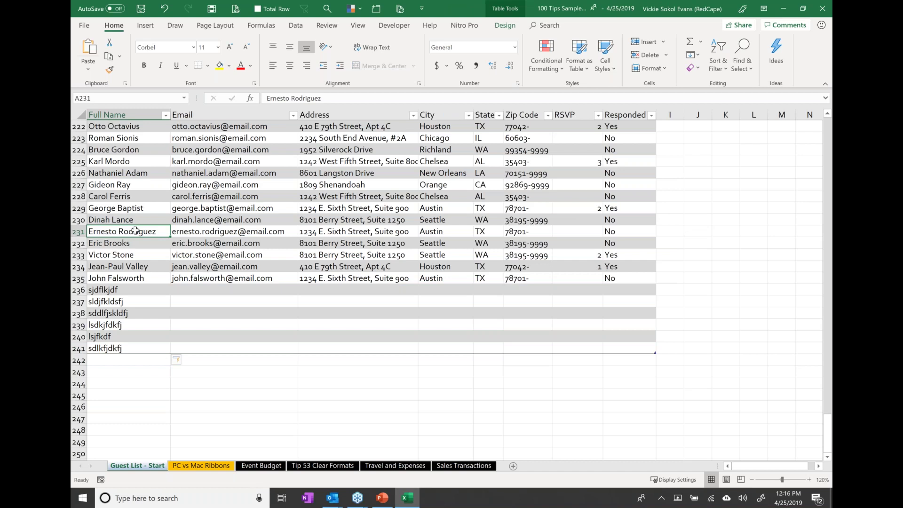
pyautogui.hotkey('ctrl', 'Up')
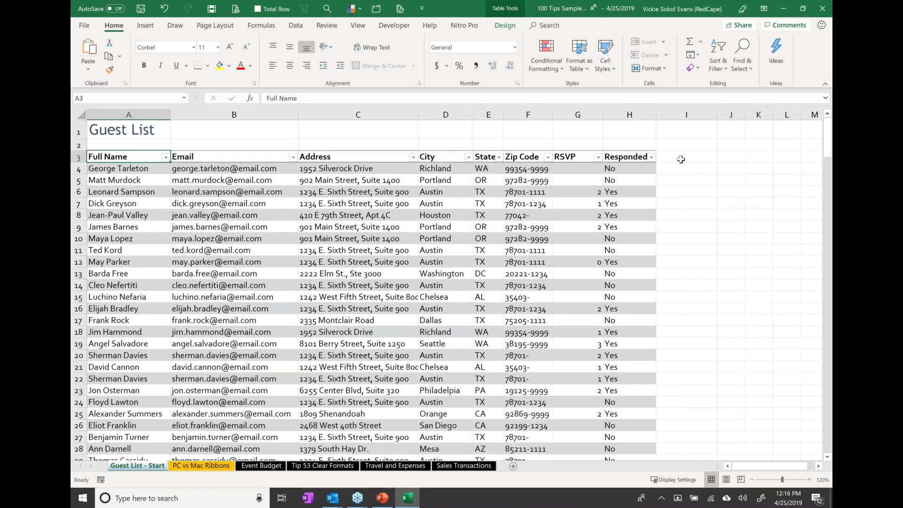
# Type the header 'Budget' in I3 so the table expands to include a new column.
pyautogui.click(681, 159)
pyautogui.write('Budget')
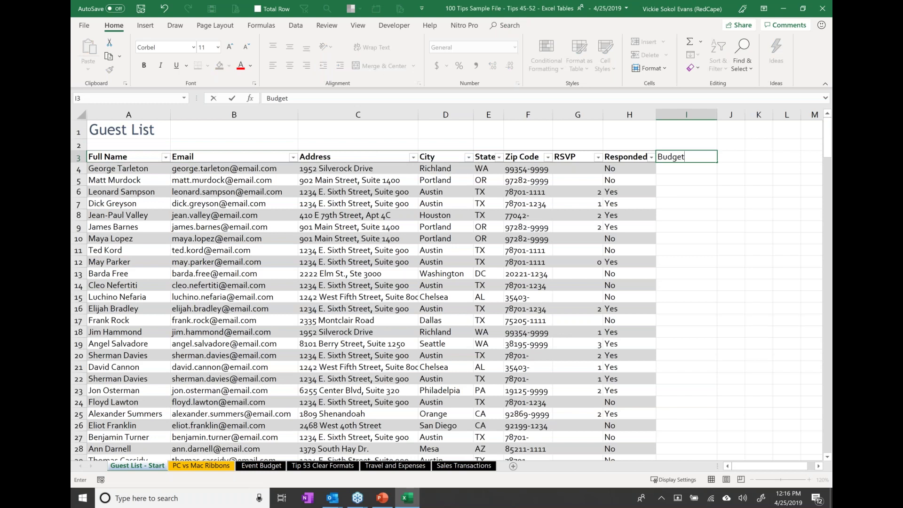
pyautogui.press('Return')
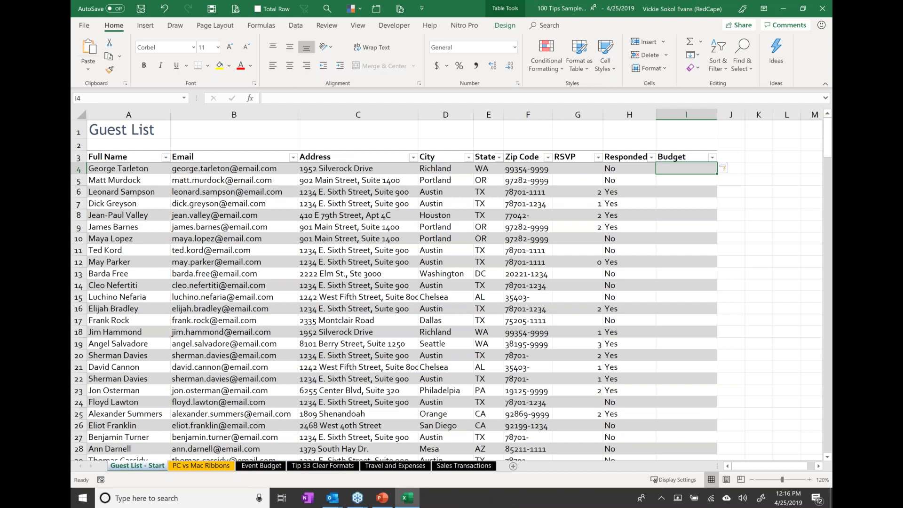
pyautogui.click(671, 228)
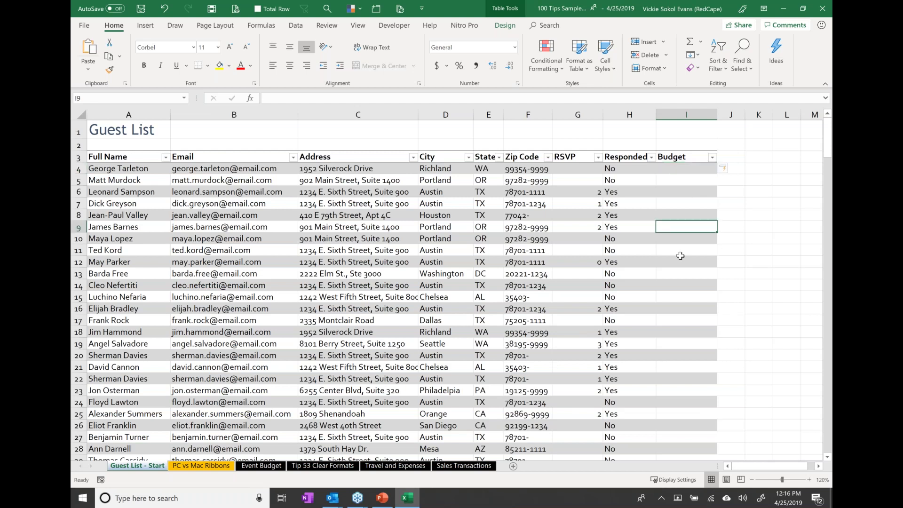
pyautogui.click(675, 215)
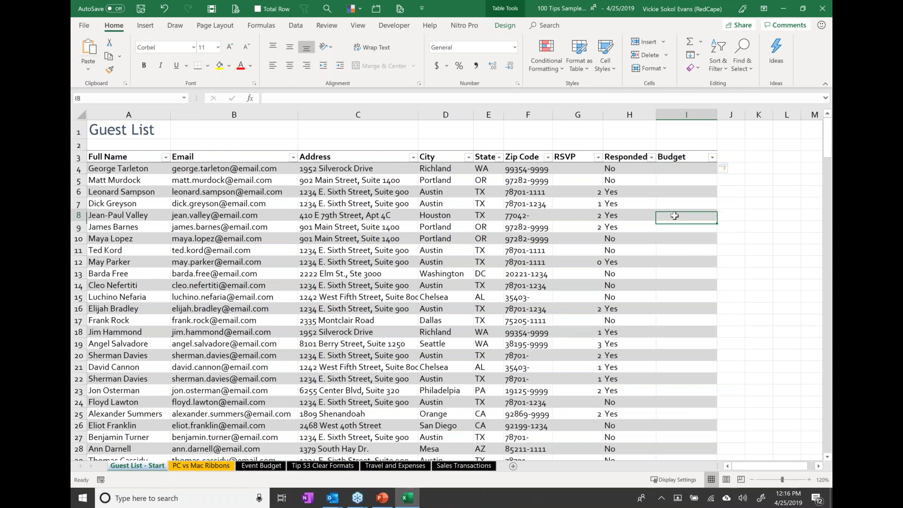
pyautogui.click(577, 114)
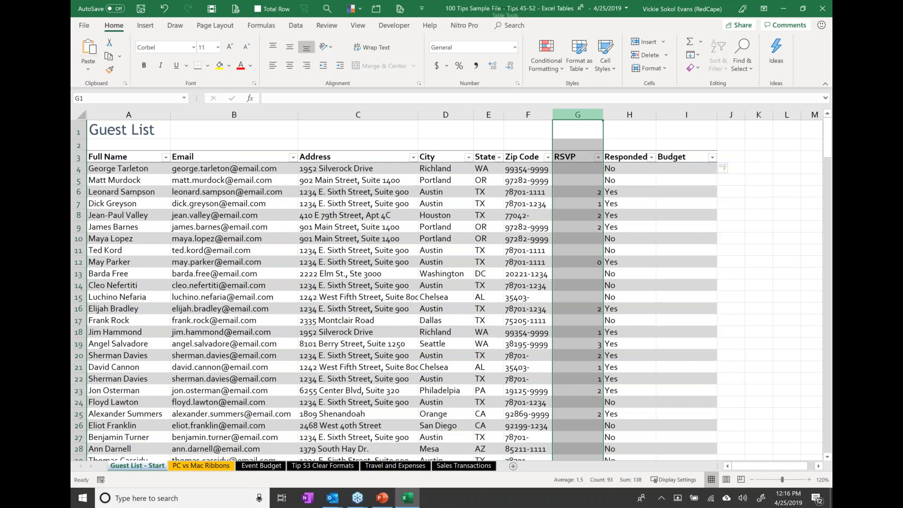
# Center-align the RSVP column's heading and guest counts with Ctrl+E.
pyautogui.hotkey('ctrl', 'e')
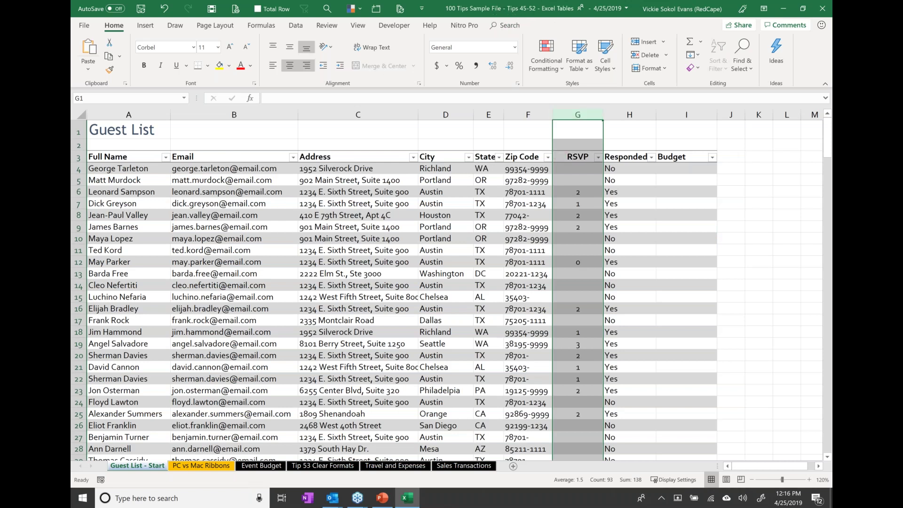
pyautogui.click(686, 215)
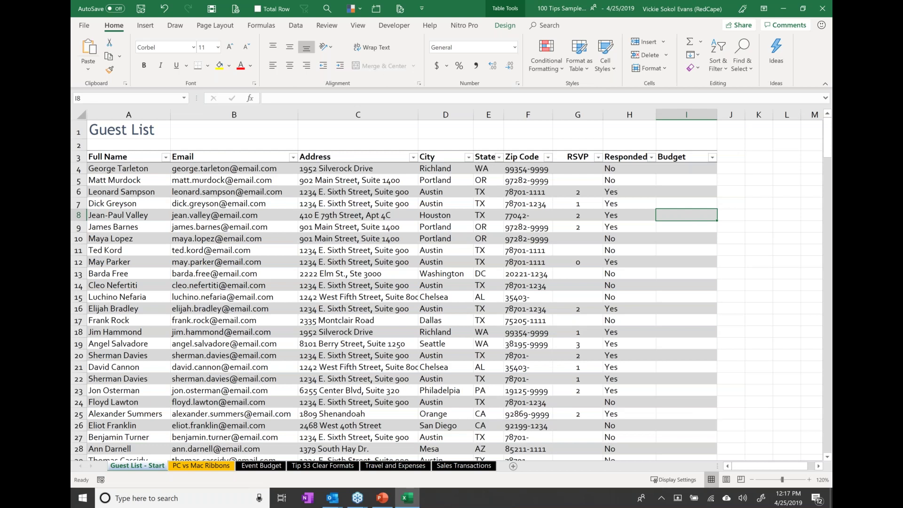
pyautogui.press('F2')
pyautogui.write('=1000*')
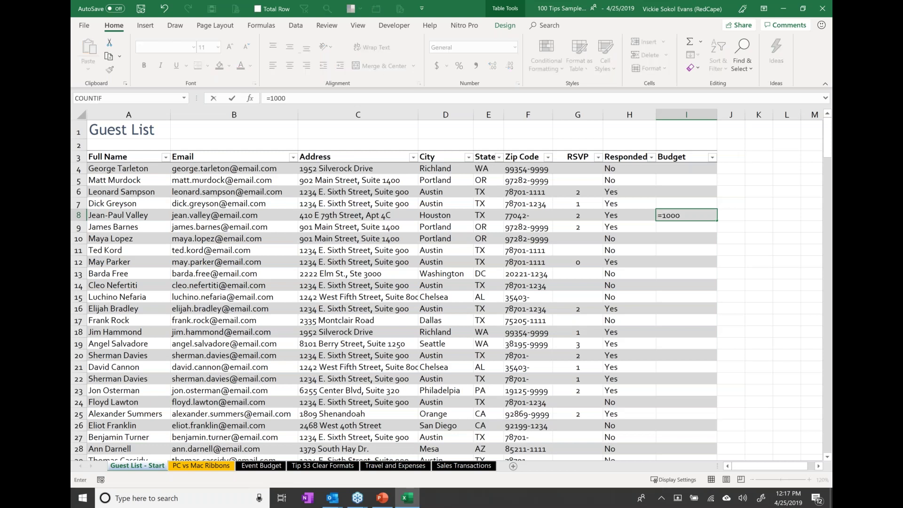
pyautogui.click(586, 215)
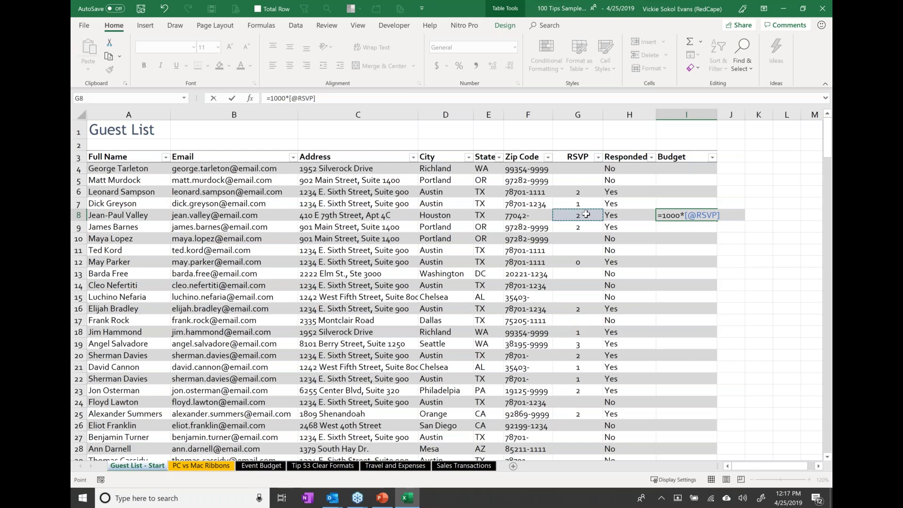
pyautogui.hotkey('ctrl', 'Return')
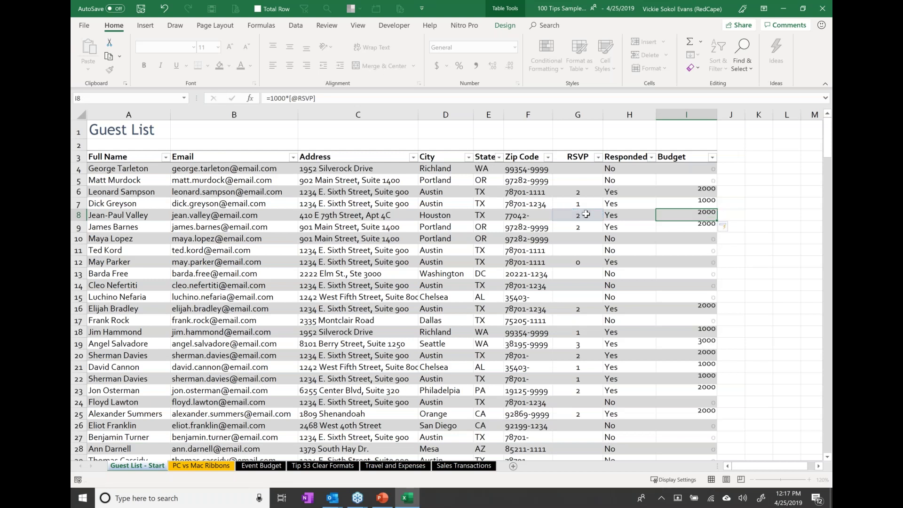
pyautogui.press('Return')
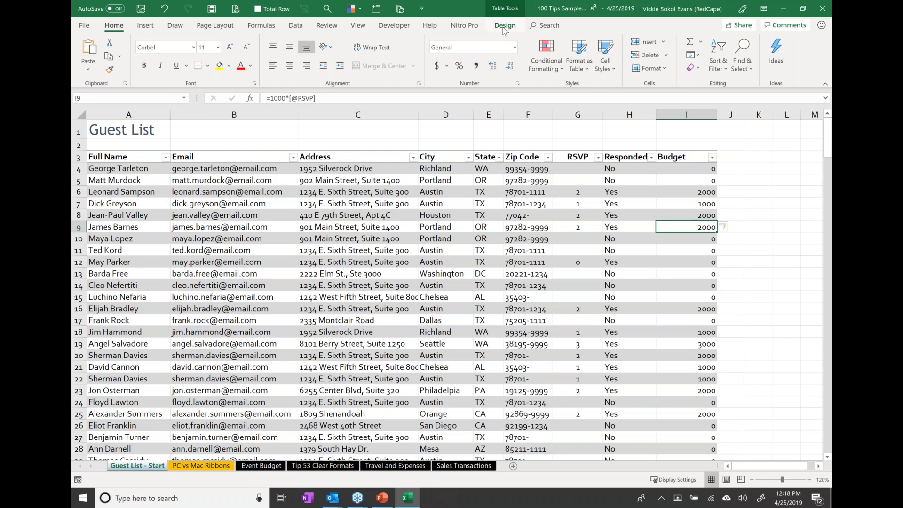
# Turn on the table's Total Row, which sums the Budget column to 138000.
pyautogui.click(504, 26)
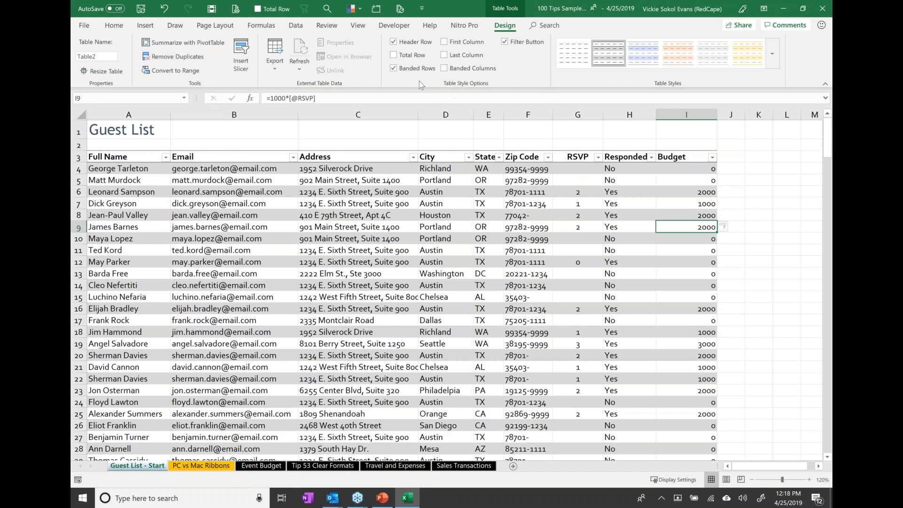
pyautogui.click(394, 55)
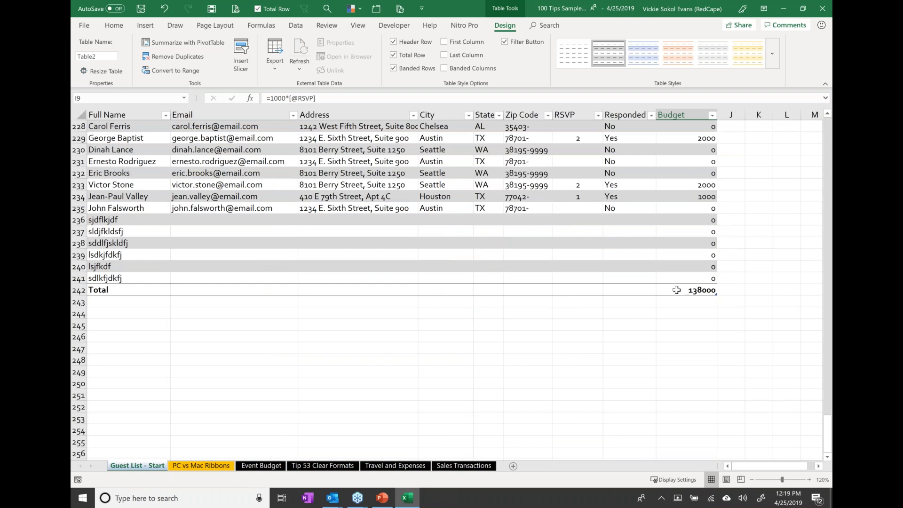
pyautogui.click(677, 289)
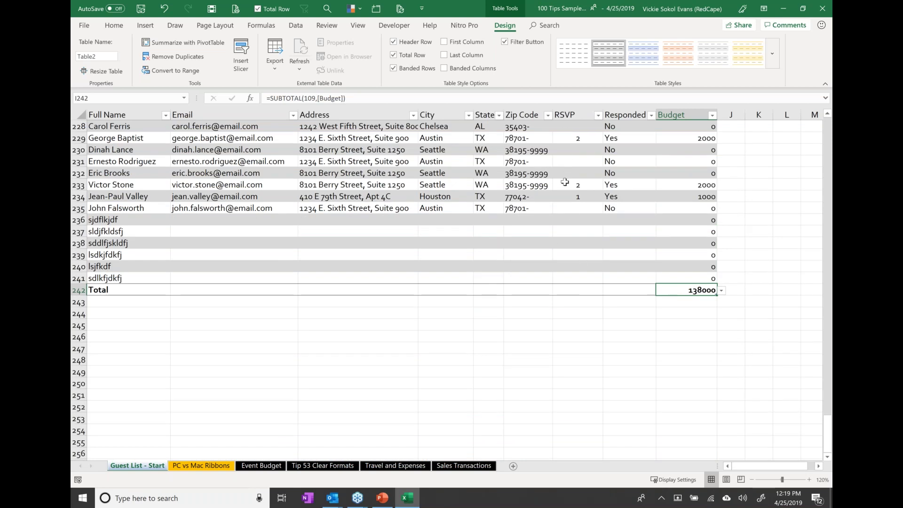
# Open the summary function dropdown on the RSVP total cell G242.
pyautogui.click(566, 291)
pyautogui.click(608, 291)
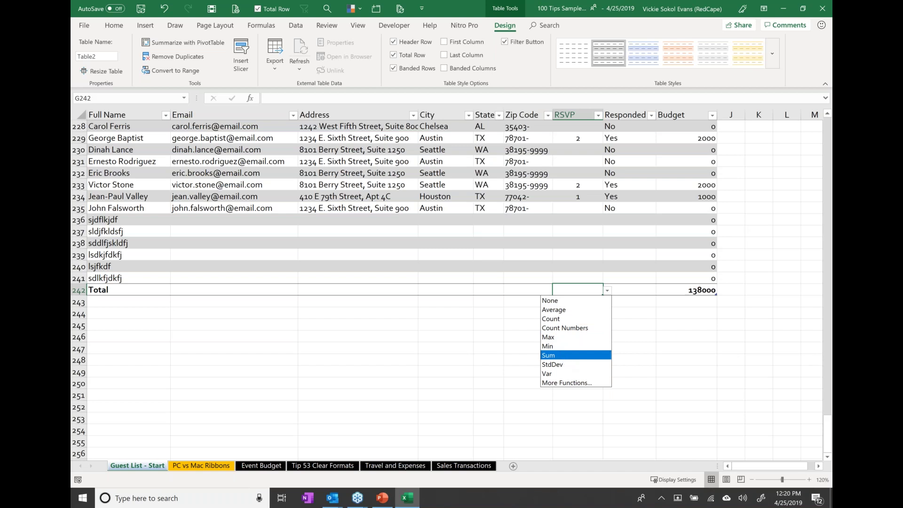
# Set the RSVP total to Sum, giving 138.
pyautogui.click(562, 355)
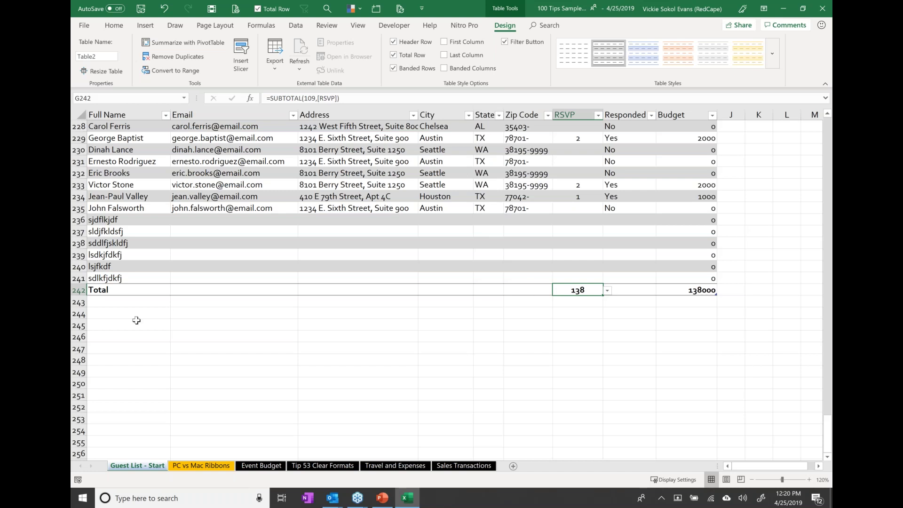
pyautogui.click(140, 288)
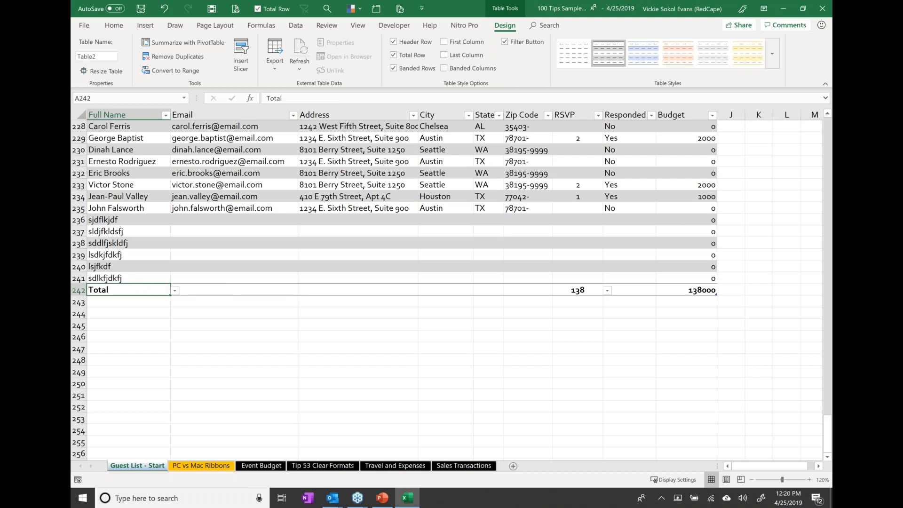
# Make the Full Name total a Count (238) and select the six junk rows from A236.
pyautogui.click(174, 291)
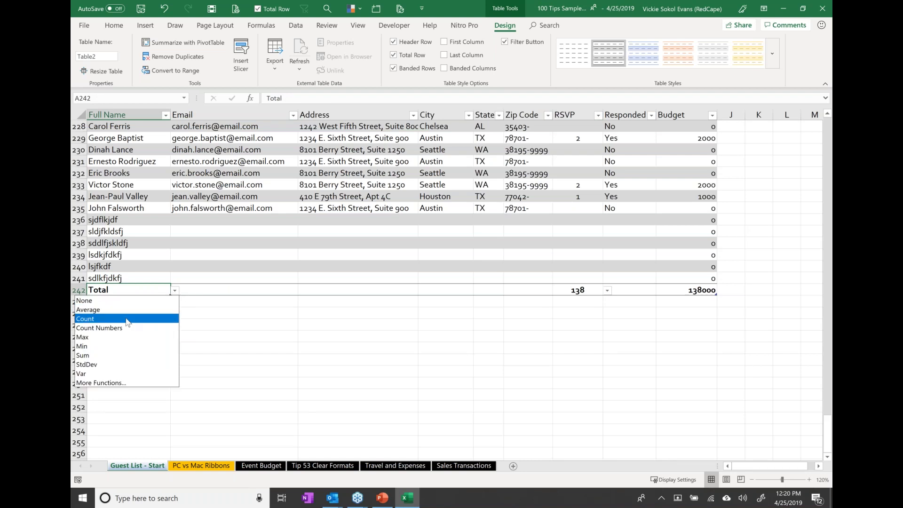
pyautogui.press('Escape')
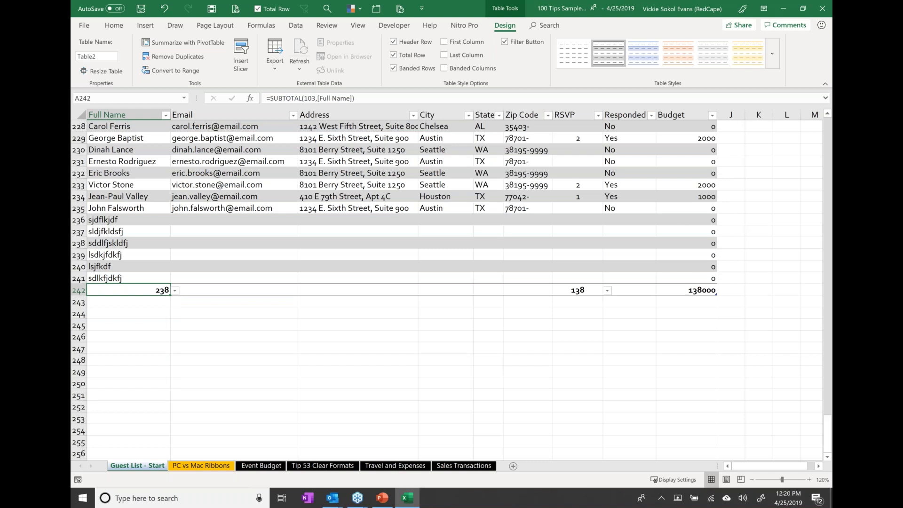
pyautogui.click(127, 220)
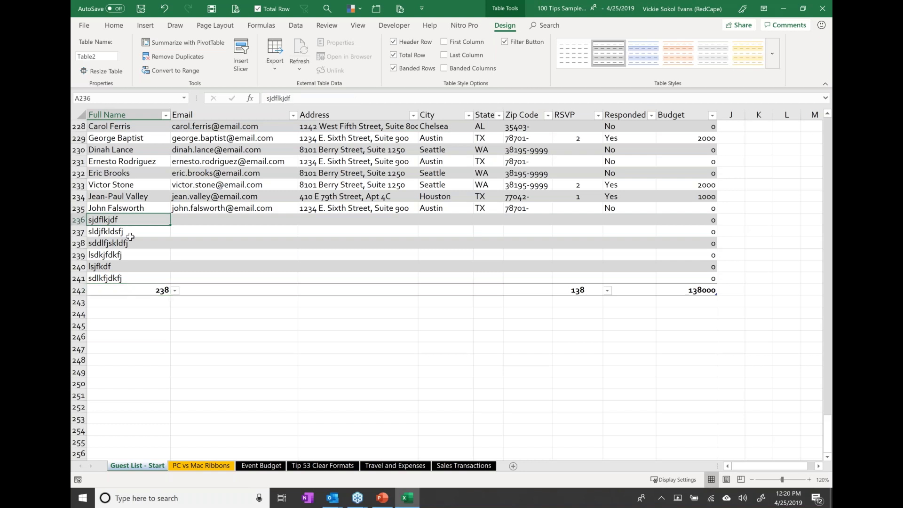
pyautogui.hotkey('ctrl', 'shift', 'Down')
# Delete the six selected junk rows as table rows, dropping the name count to 232.
pyautogui.rightClick(138, 245)
pyautogui.moveTo(179, 343)
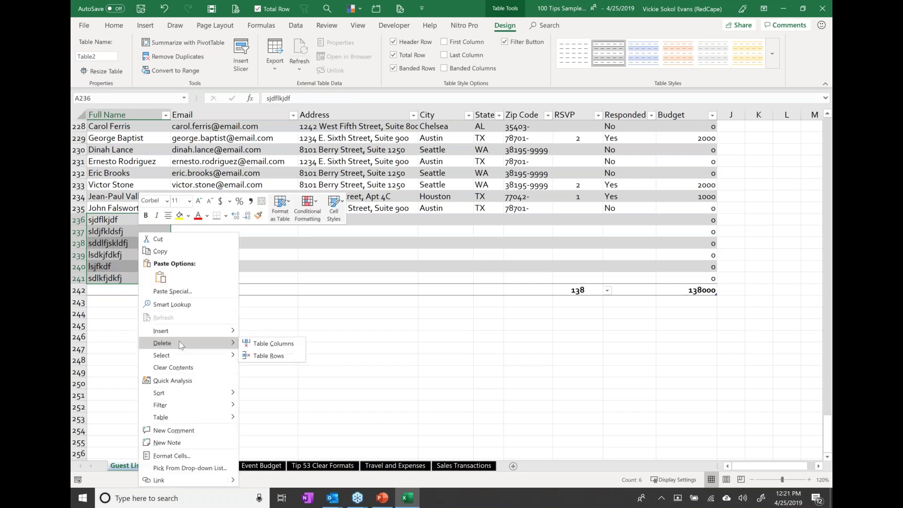
pyautogui.click(267, 356)
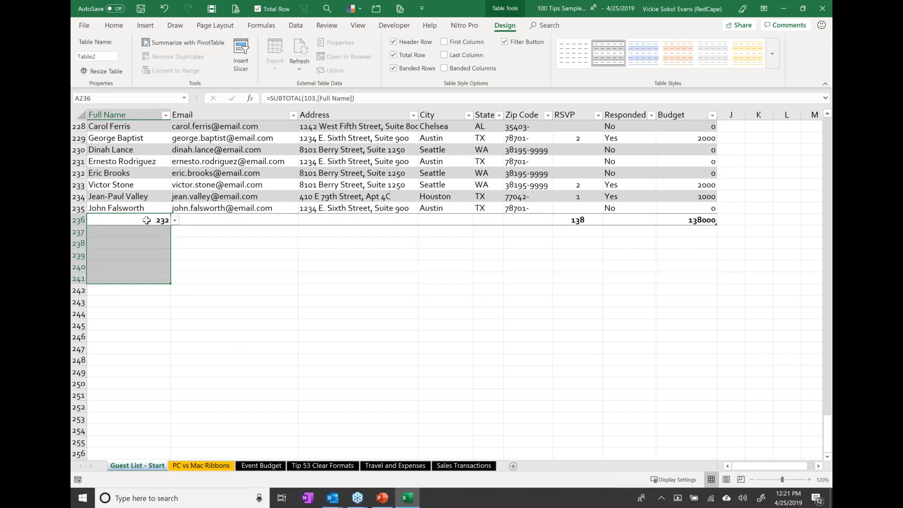
pyautogui.click(147, 220)
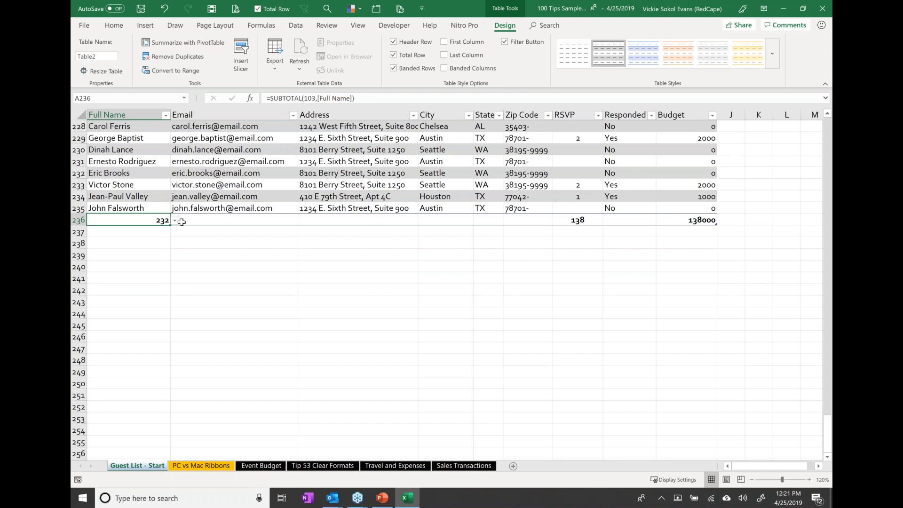
pyautogui.click(562, 221)
pyautogui.click(607, 220)
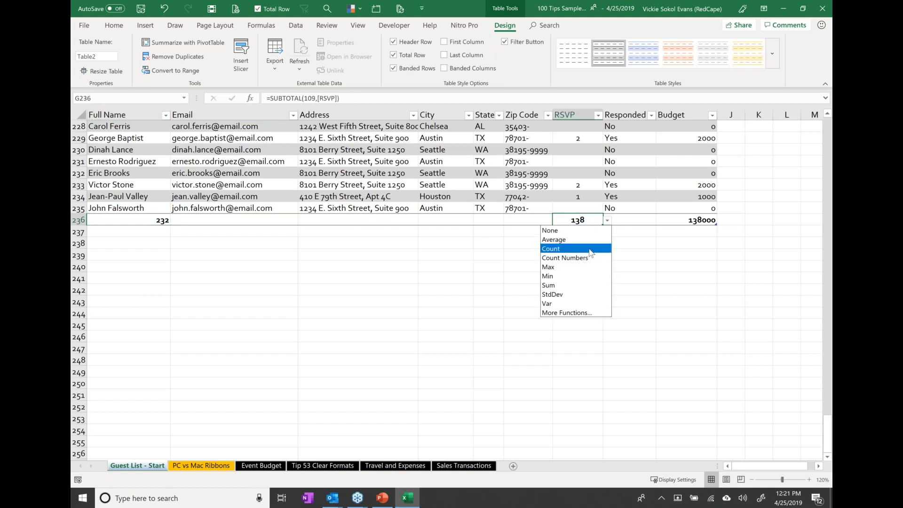
pyautogui.press('Escape')
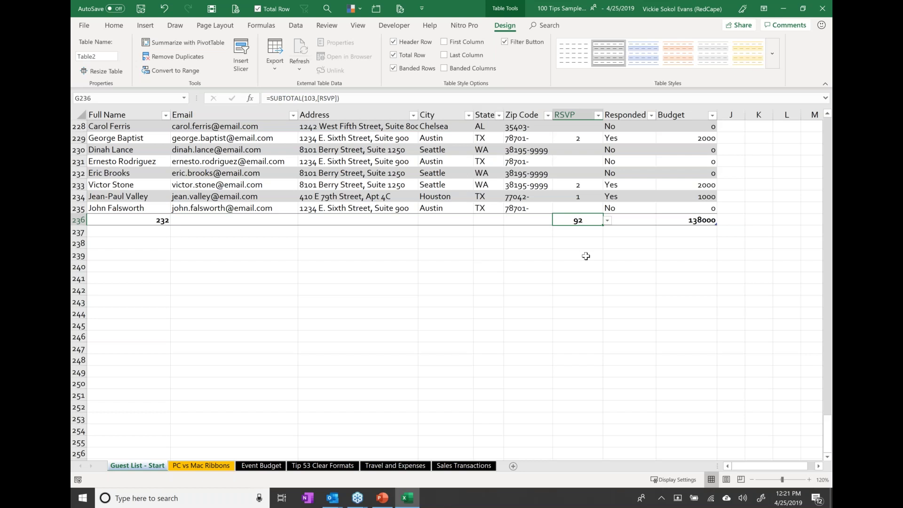
pyautogui.scroll(1, 586, 256)
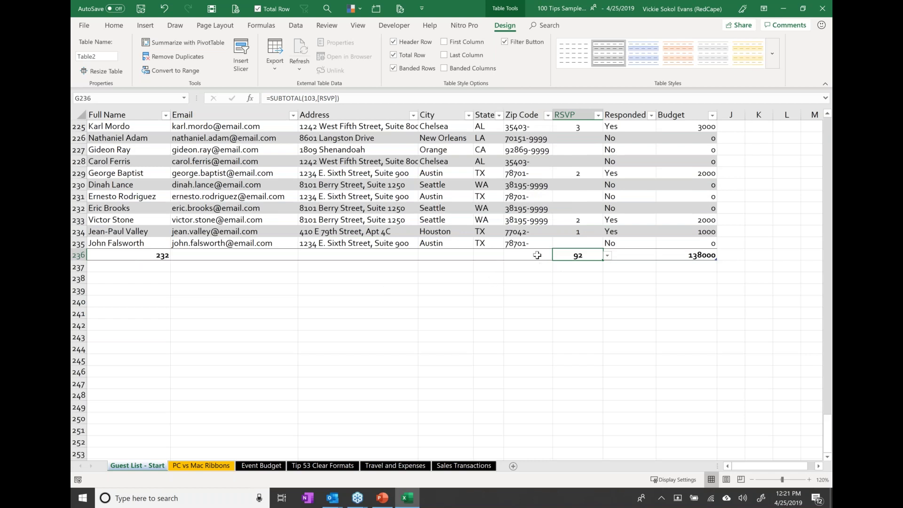
# Enter an RSVP value of 10 in G231.
pyautogui.click(577, 197)
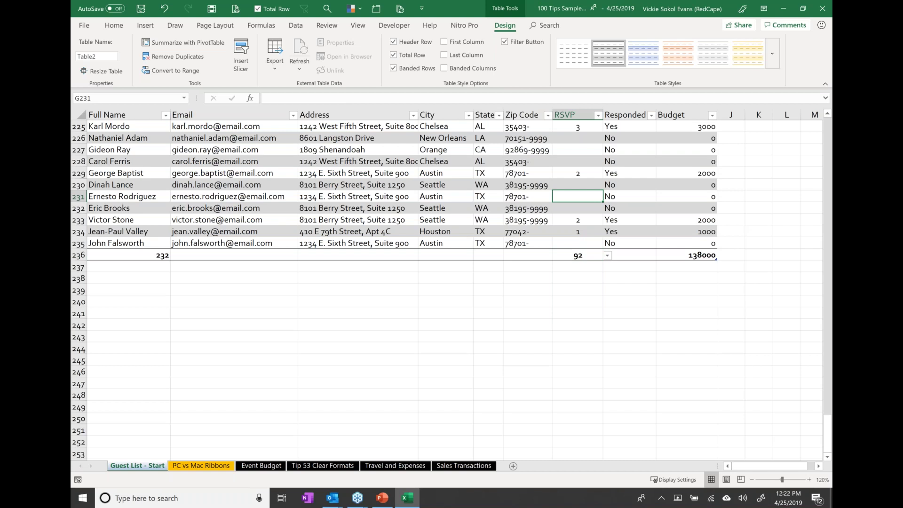
pyautogui.write('10')
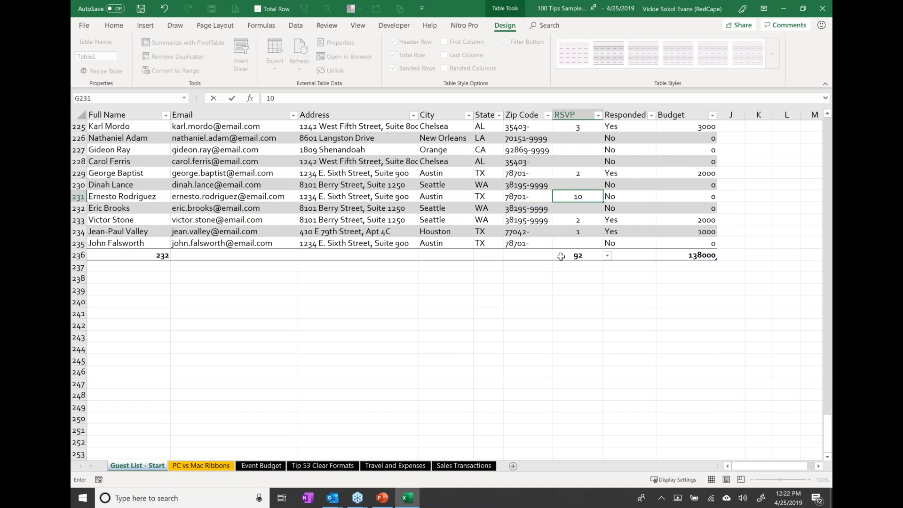
pyautogui.hotkey('ctrl', 'Return')
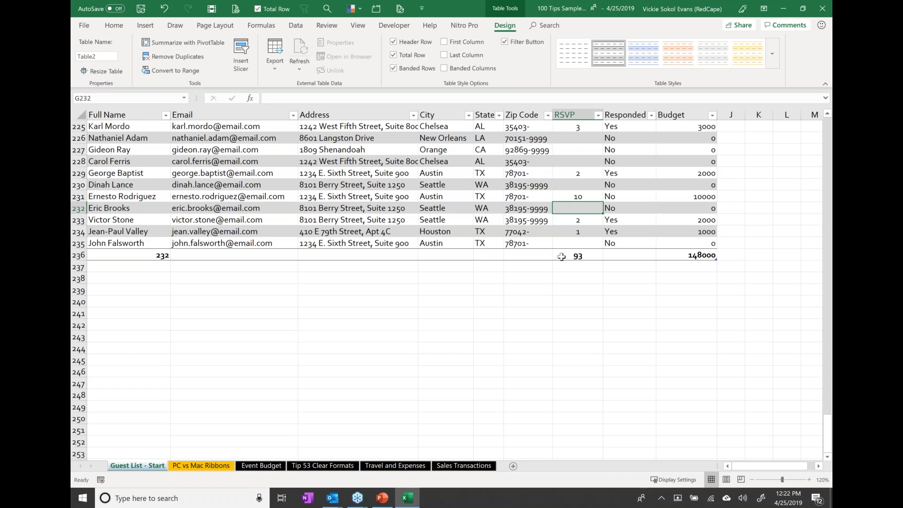
pyautogui.click(561, 256)
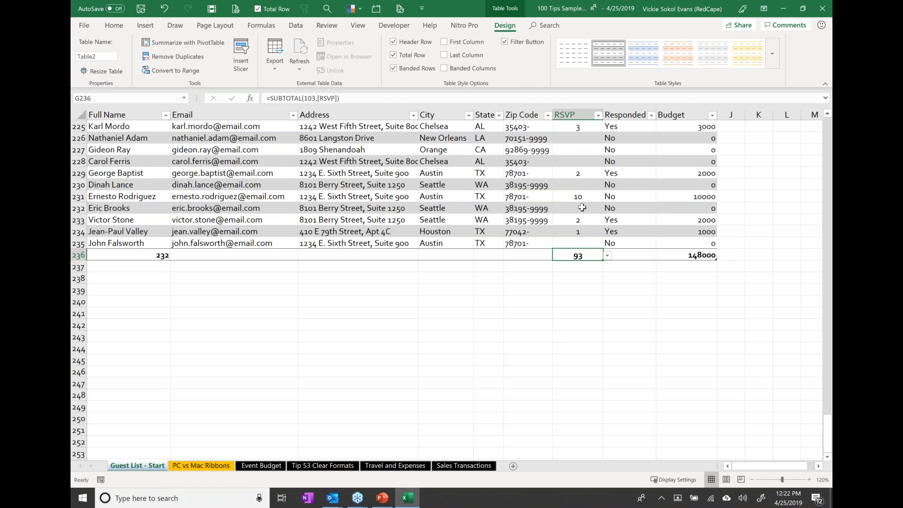
# Enter 0 in G232 and switch the RSVP total from Count to Sum, giving 148.
pyautogui.click(582, 207)
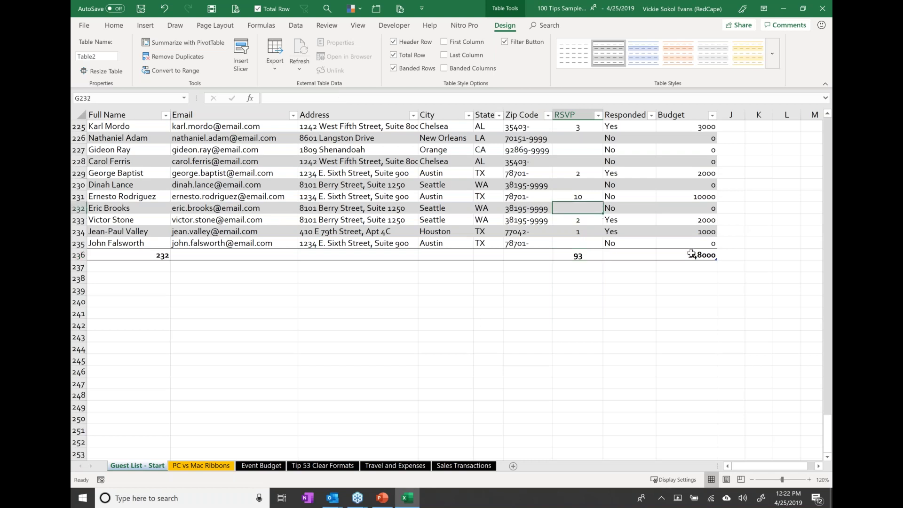
pyautogui.write('0')
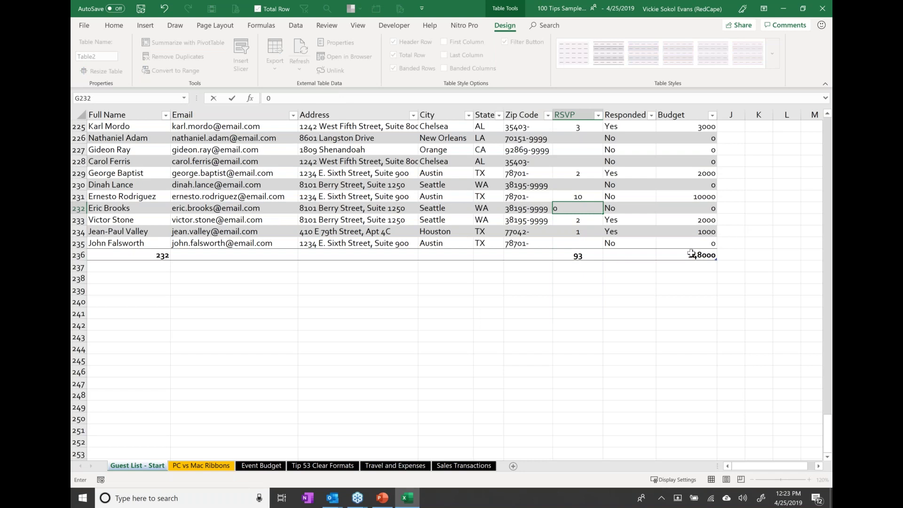
pyautogui.hotkey('ctrl', 'Return')
pyautogui.press('Down')
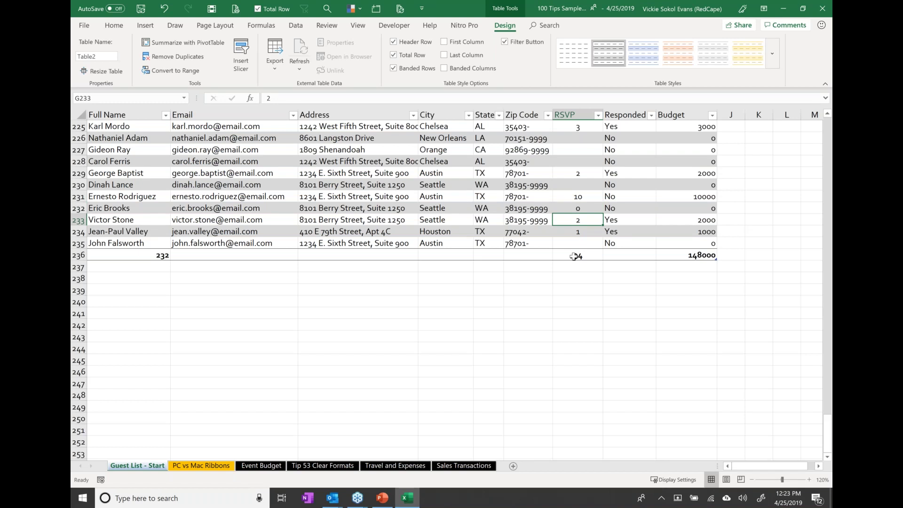
pyautogui.click(574, 257)
pyautogui.click(607, 255)
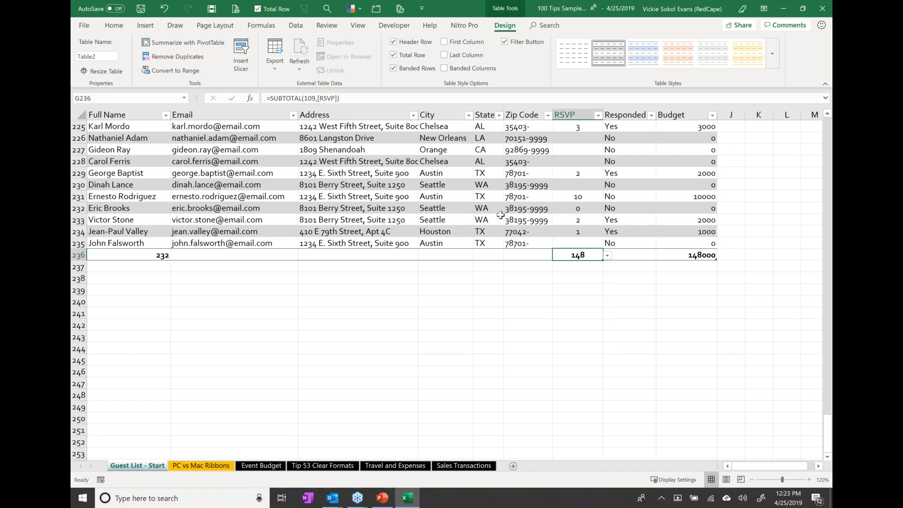
pyautogui.scroll(7, 501, 215)
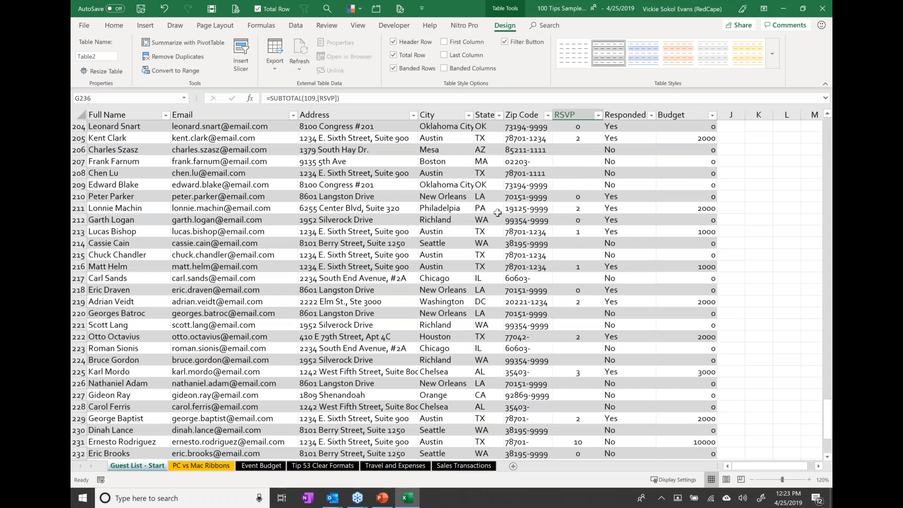
pyautogui.hotkey('ctrl', 'Up')
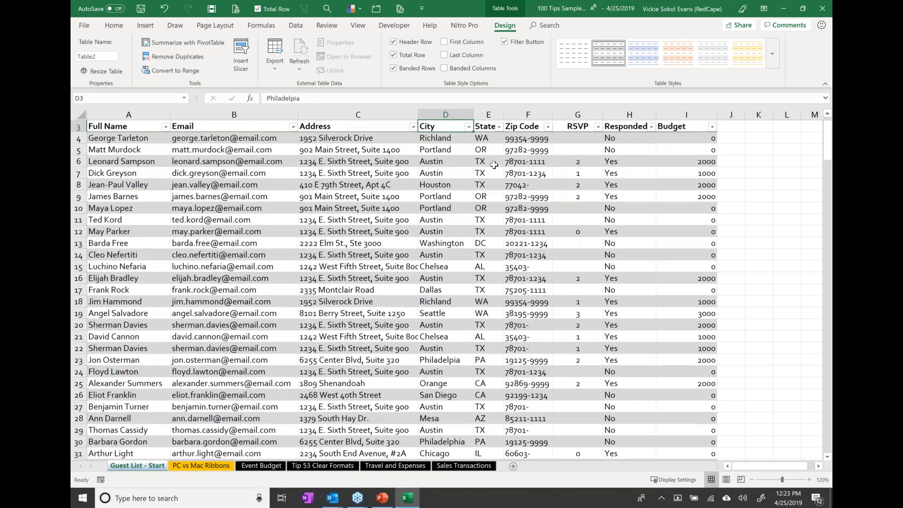
pyautogui.scroll(1, 494, 164)
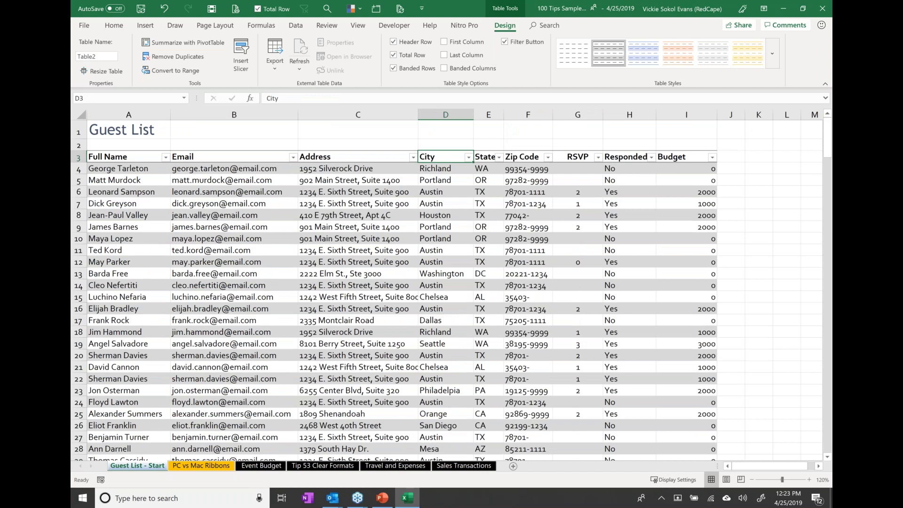
pyautogui.click(626, 169)
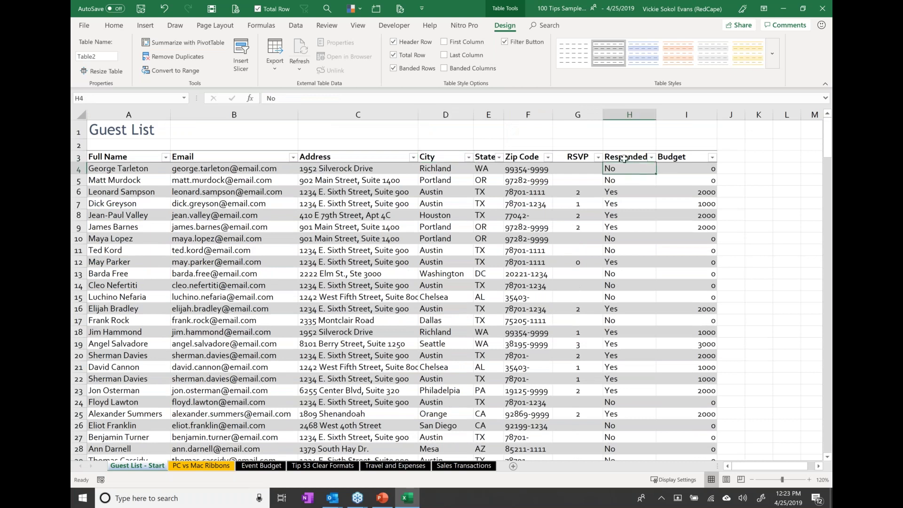
pyautogui.click(623, 159)
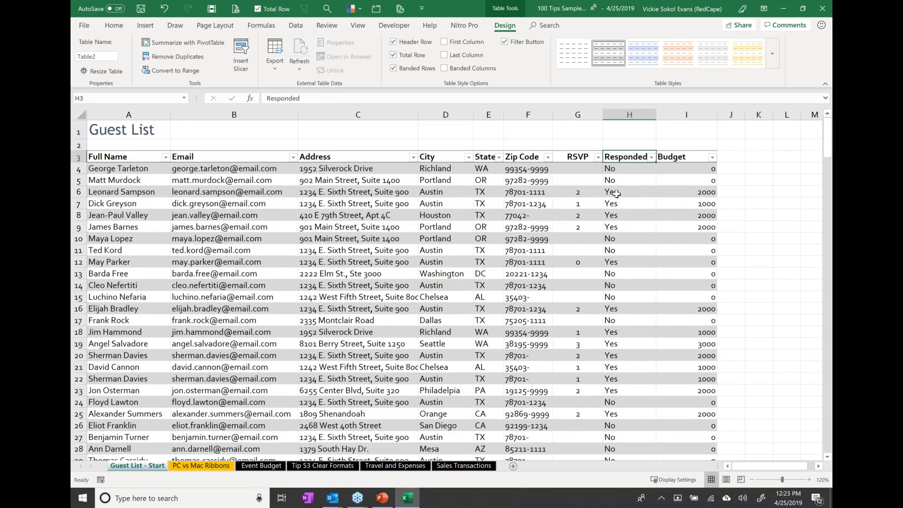
pyautogui.click(622, 261)
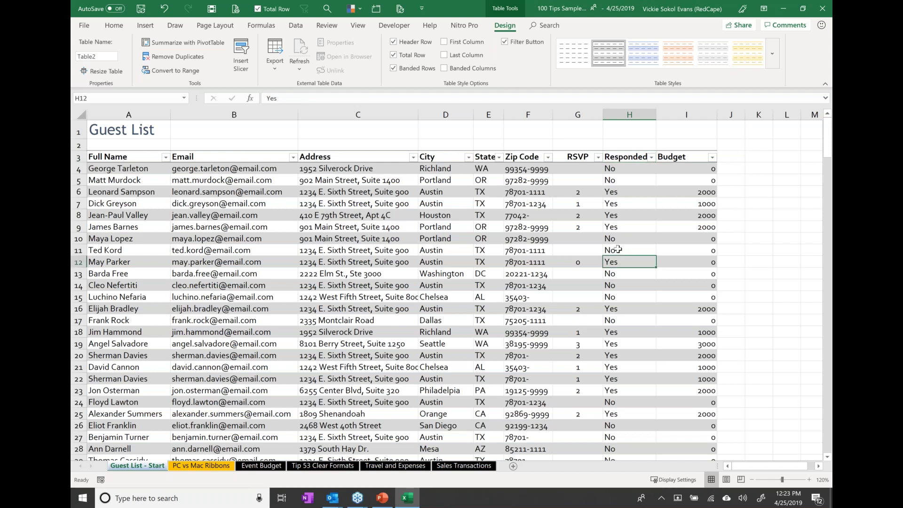
pyautogui.hotkey('ctrl', 'Down')
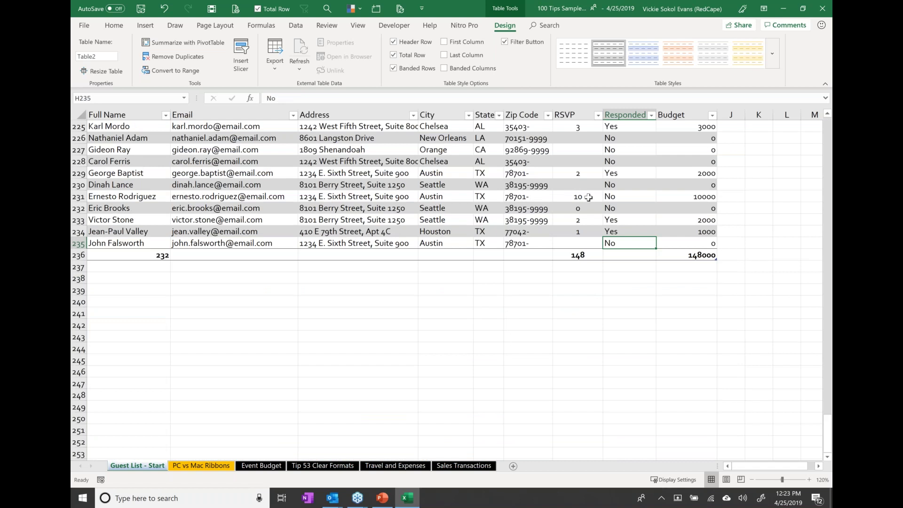
pyautogui.moveTo(589, 197); pyautogui.dragTo(622, 197)
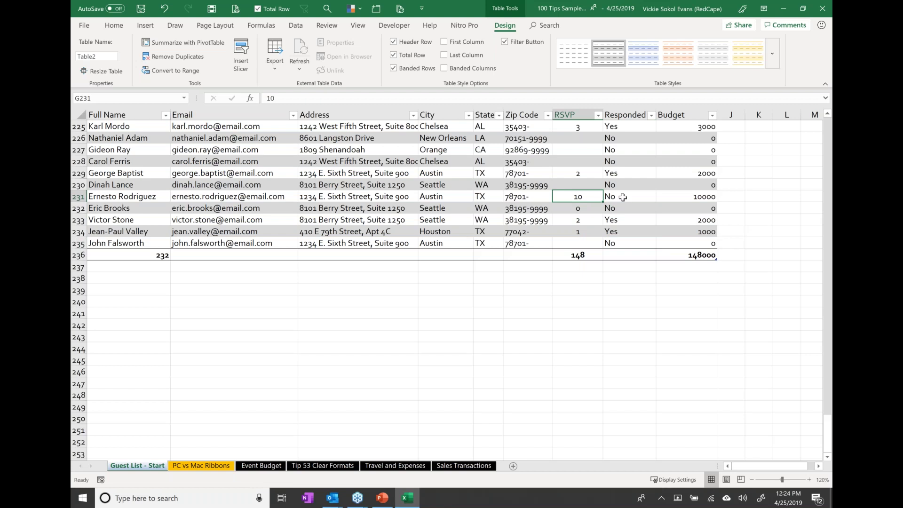
pyautogui.click(623, 197)
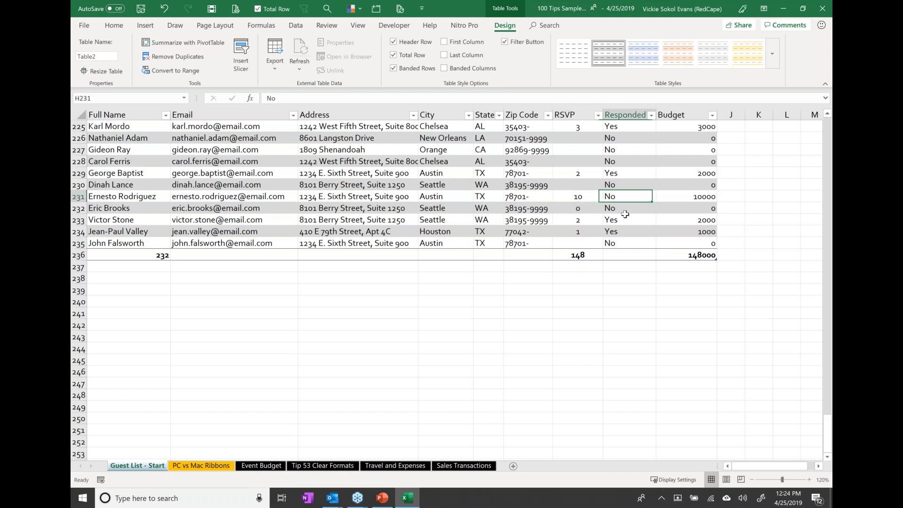
pyautogui.press('Down')
pyautogui.press('Left')
pyautogui.click(630, 210)
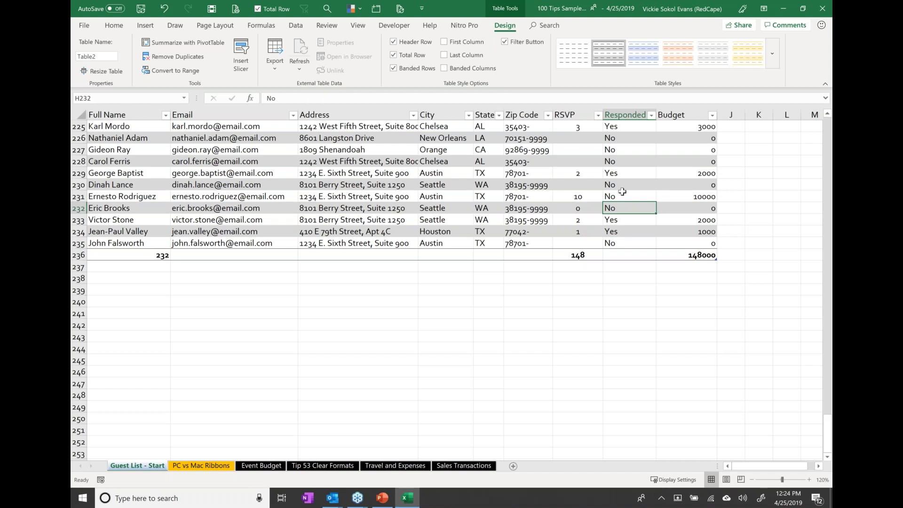
pyautogui.click(581, 162)
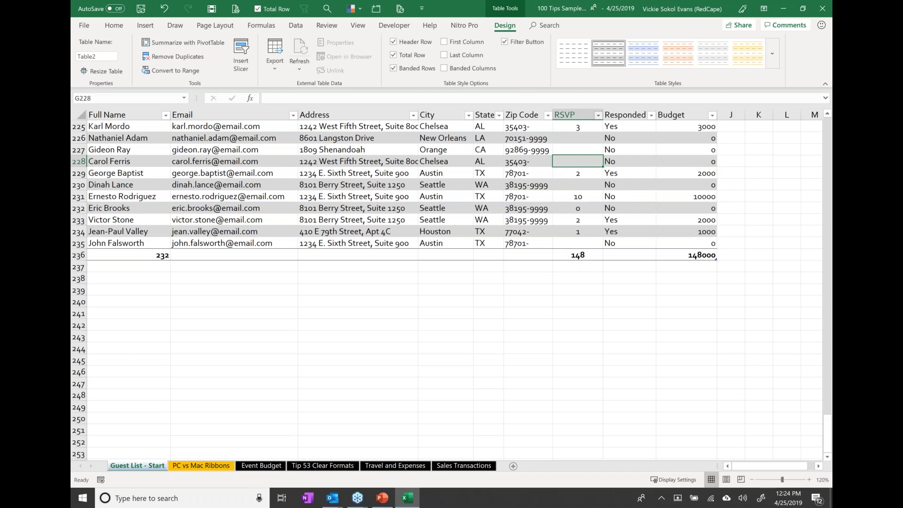
pyautogui.click(598, 115)
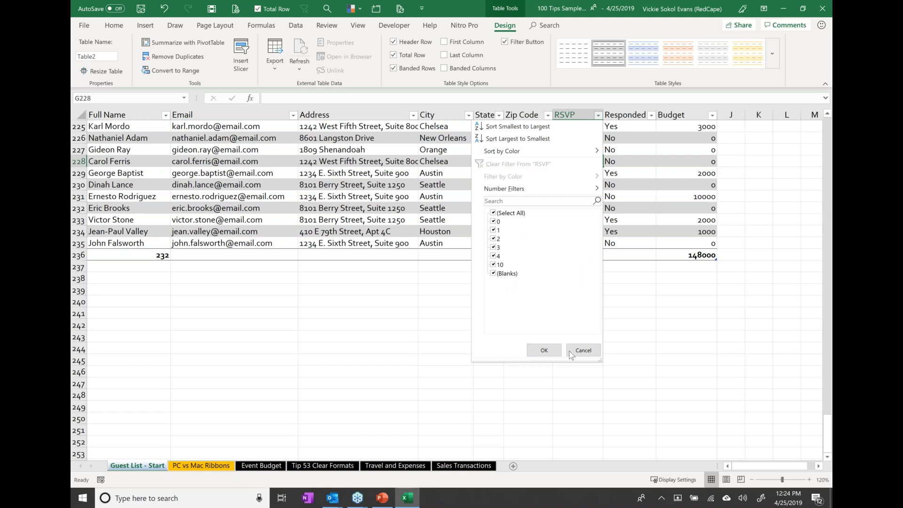
pyautogui.click(583, 350)
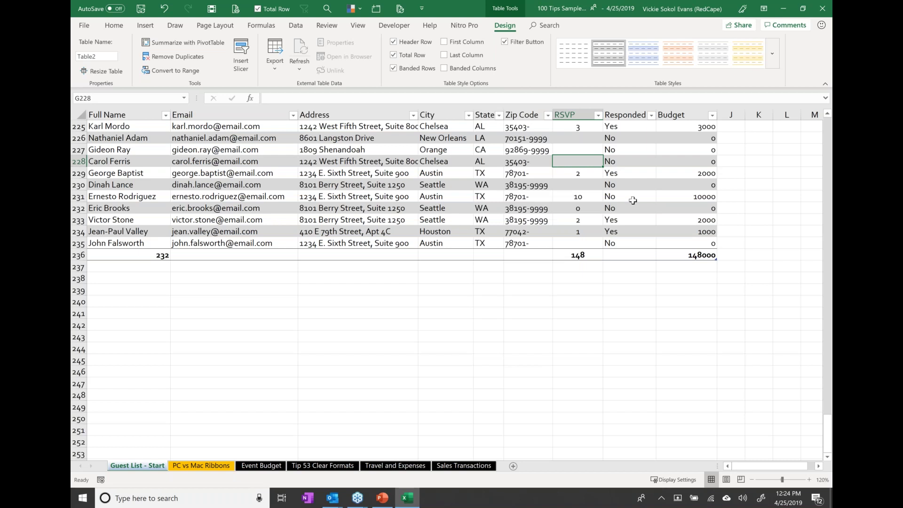
pyautogui.click(625, 142)
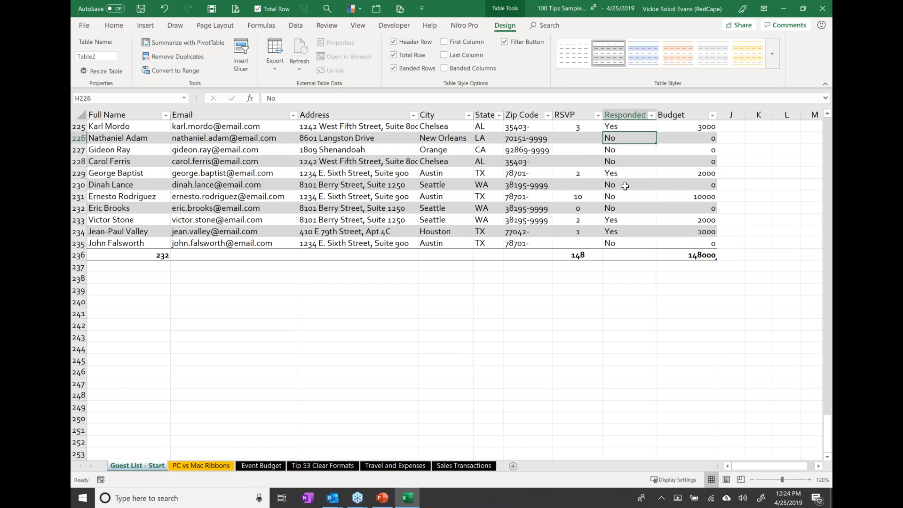
pyautogui.scroll(4, 625, 186)
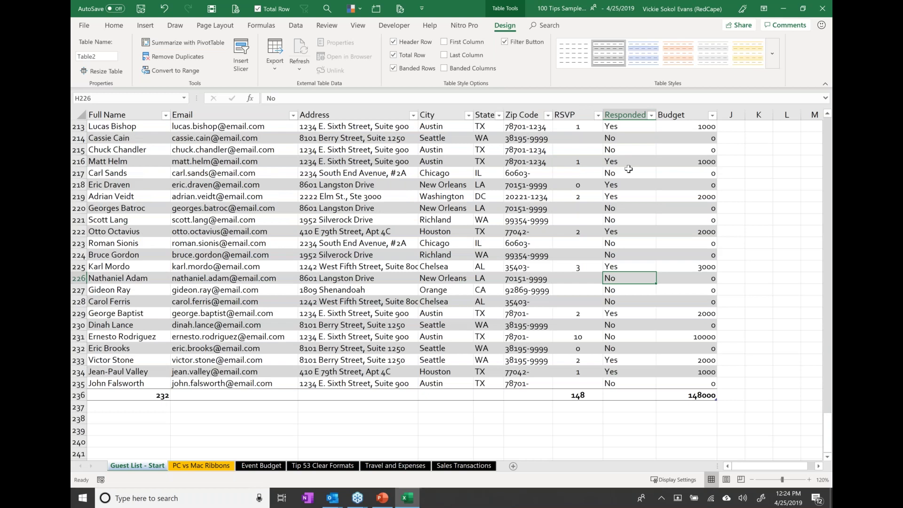
# Delete the Responded column from the guest table.
pyautogui.scroll(1, 629, 169)
pyautogui.rightClick(629, 147)
pyautogui.moveTo(657, 260)
pyautogui.click(764, 256)
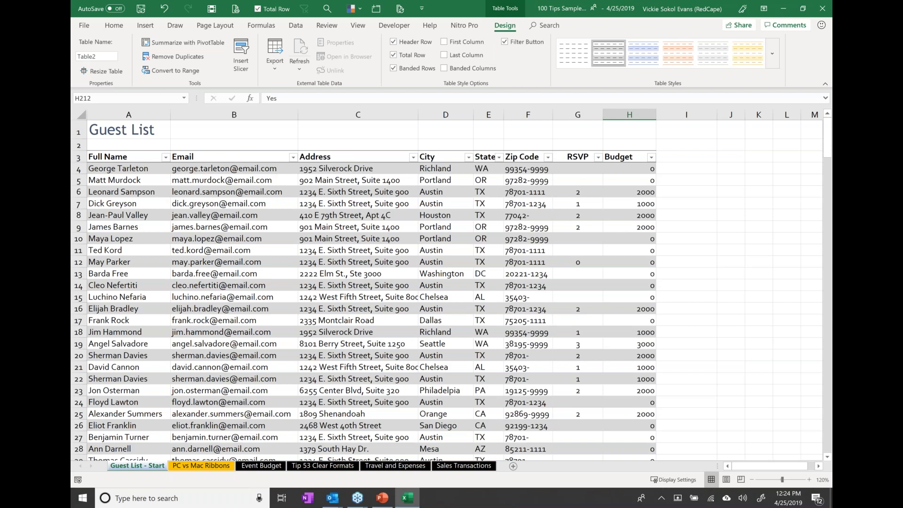
pyautogui.click(631, 226)
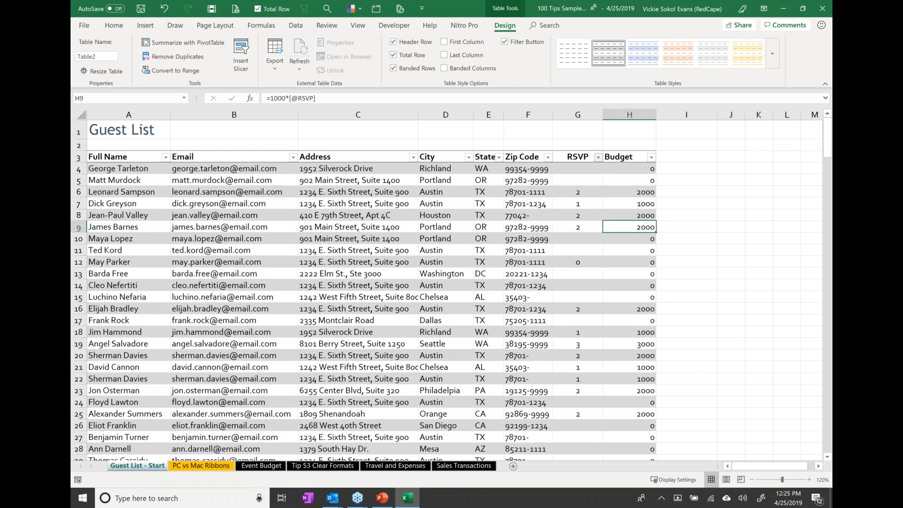
# Filter the RSVP column to show only (Blanks), searching 'blan'.
pyautogui.click(598, 157)
pyautogui.write('blan')
pyautogui.click(543, 392)
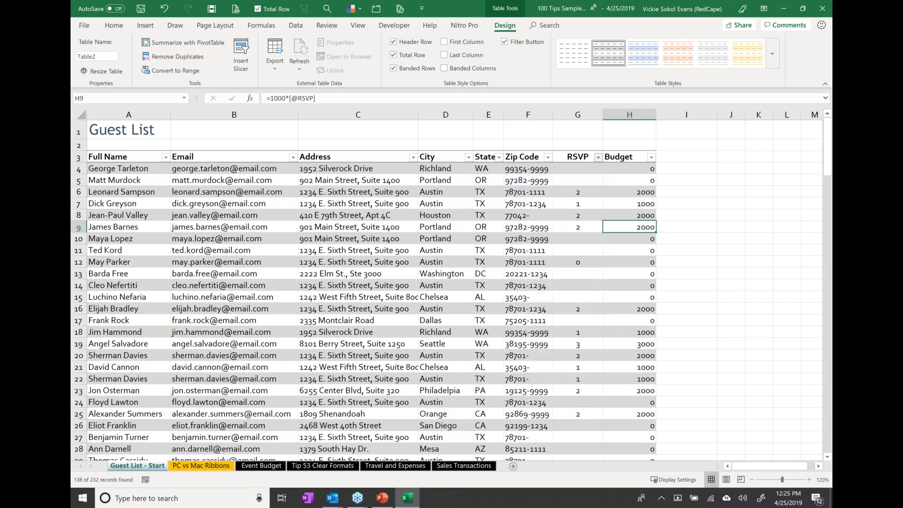
# Filter the State column to CA only, then to AL, then to AR alone.
pyautogui.click(498, 157)
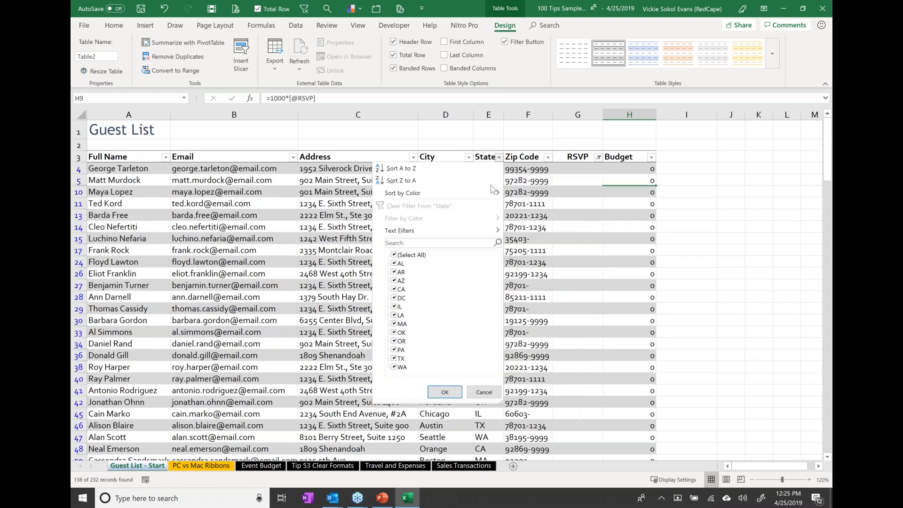
pyautogui.click(605, 335)
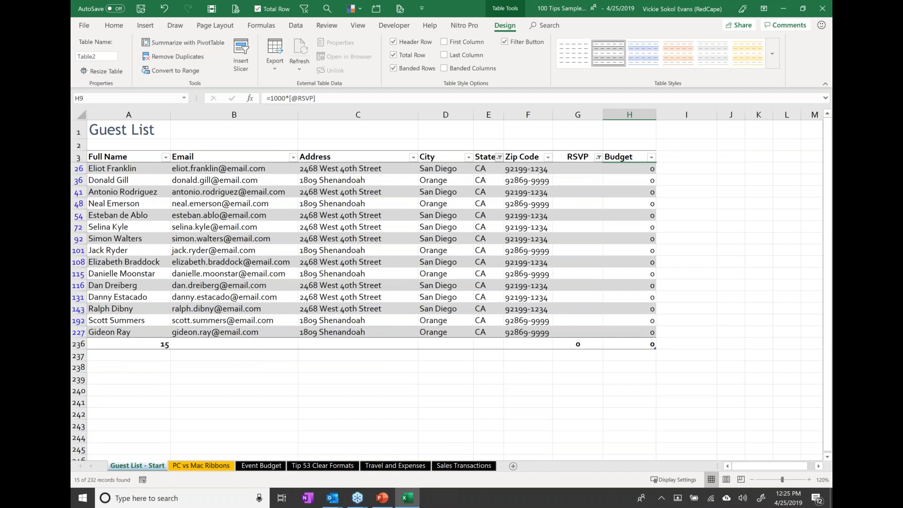
pyautogui.click(499, 157)
pyautogui.click(399, 255)
pyautogui.click(400, 263)
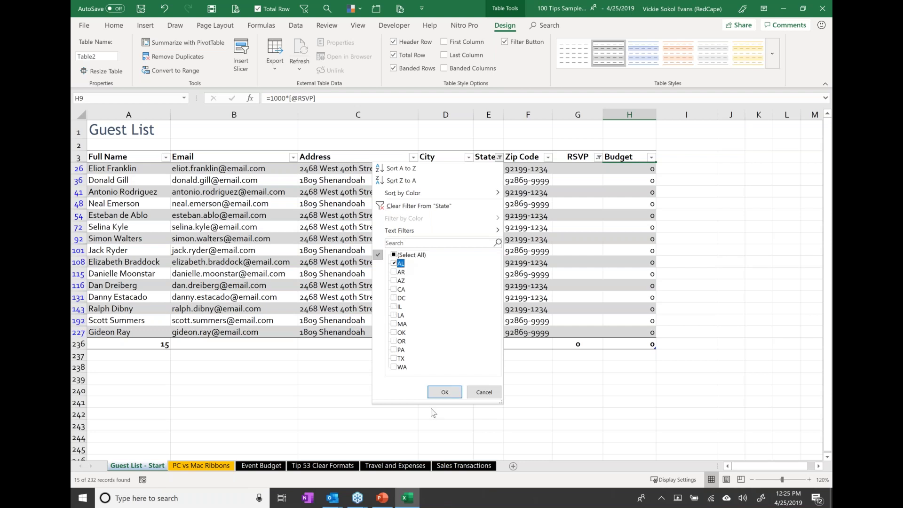
pyautogui.click(451, 394)
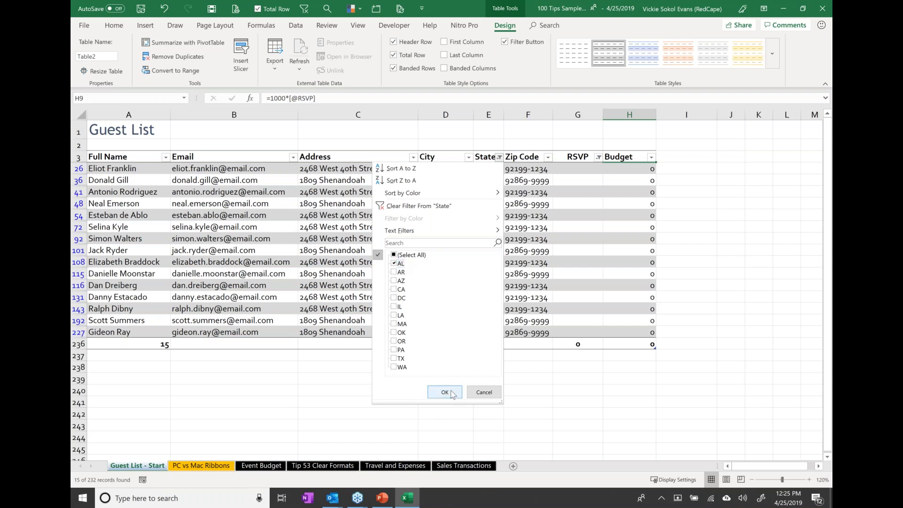
pyautogui.click(446, 393)
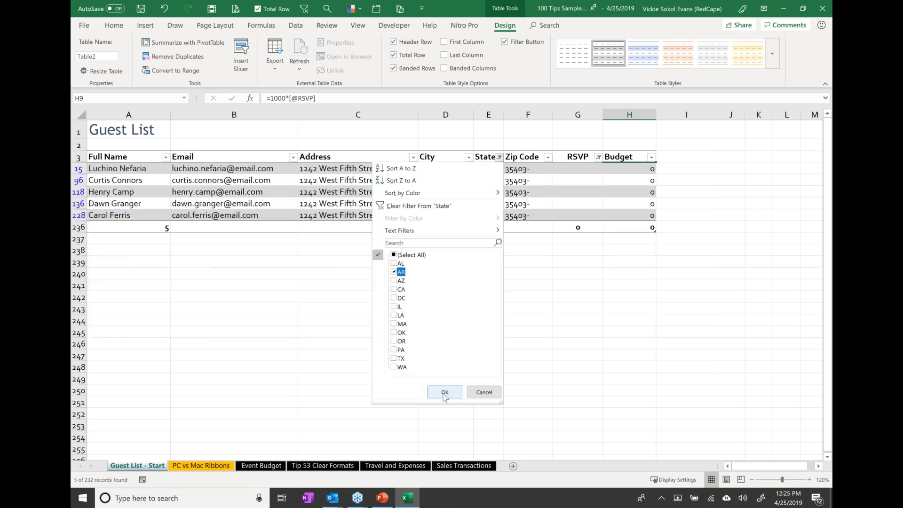
pyautogui.click(445, 395)
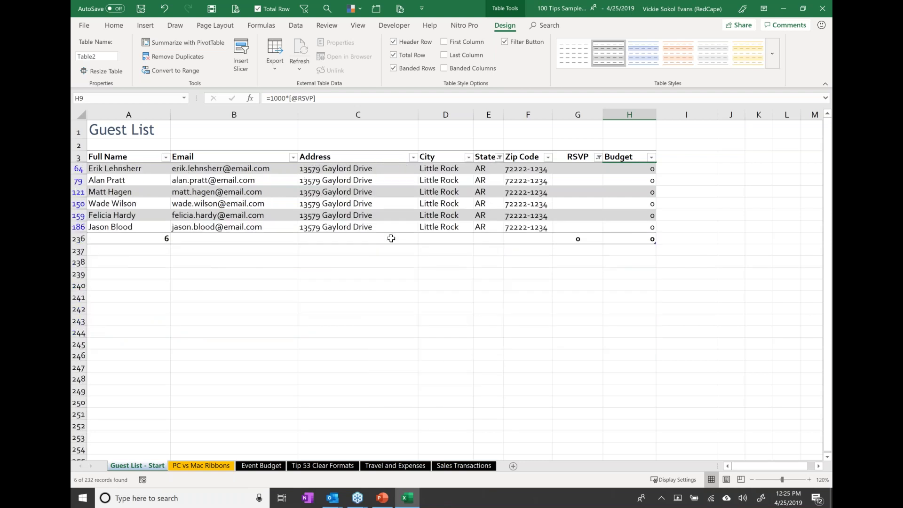
# Restore every state in the State filter so 138 of 232 records show.
pyautogui.click(499, 156)
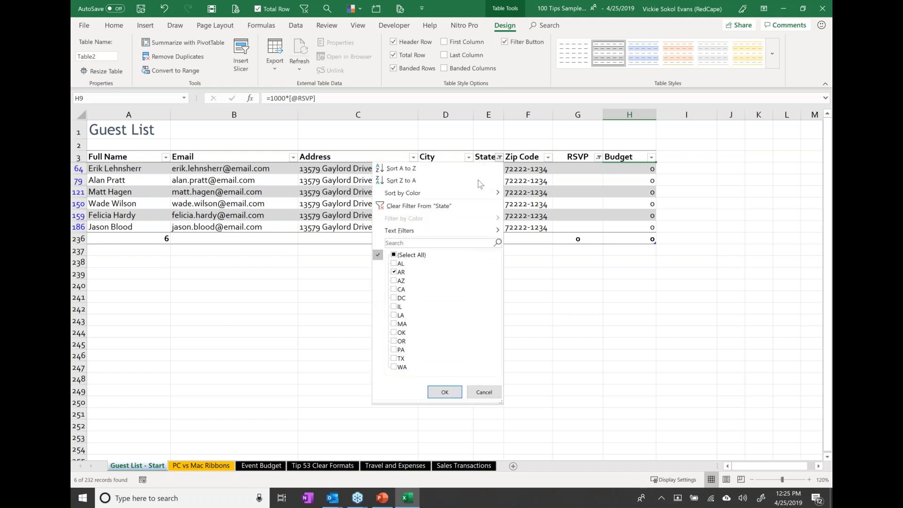
pyautogui.click(410, 254)
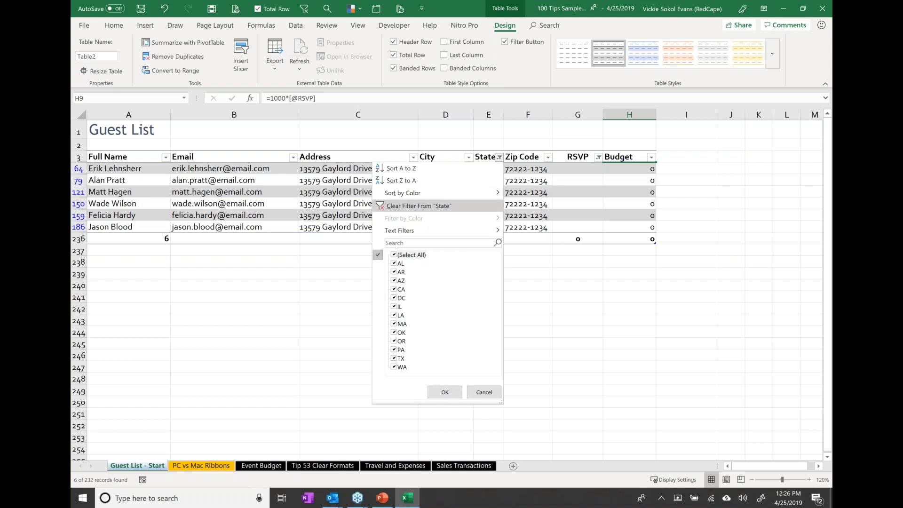
pyautogui.click(416, 205)
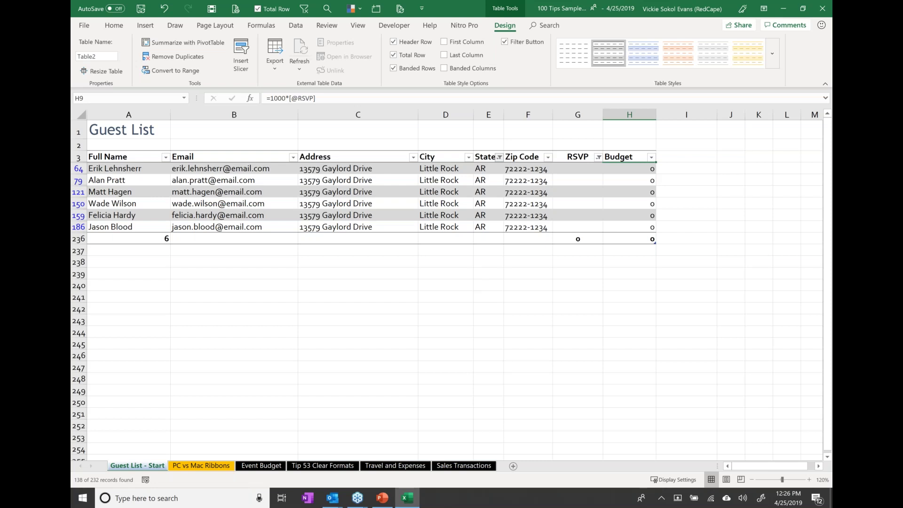
pyautogui.click(598, 157)
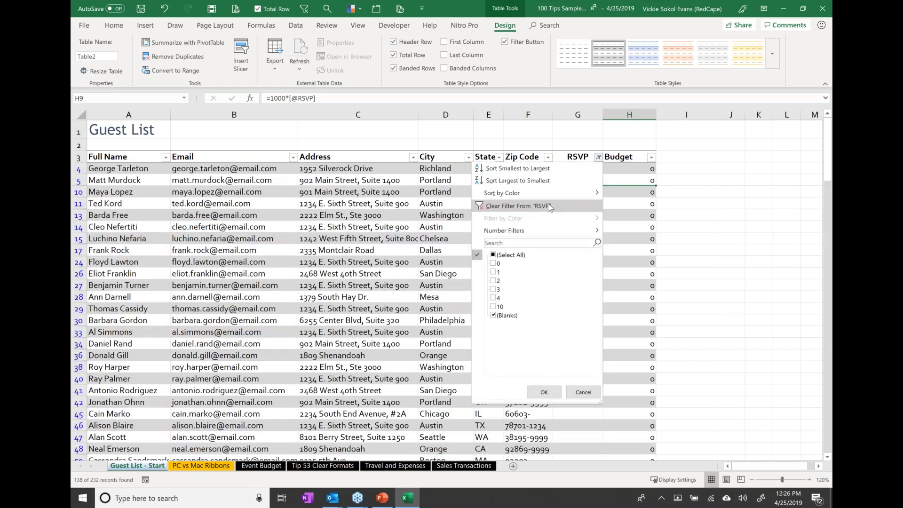
# Clear the RSVP filter, drag row 1 much taller, and select a Guest List cell.
pyautogui.click(548, 207)
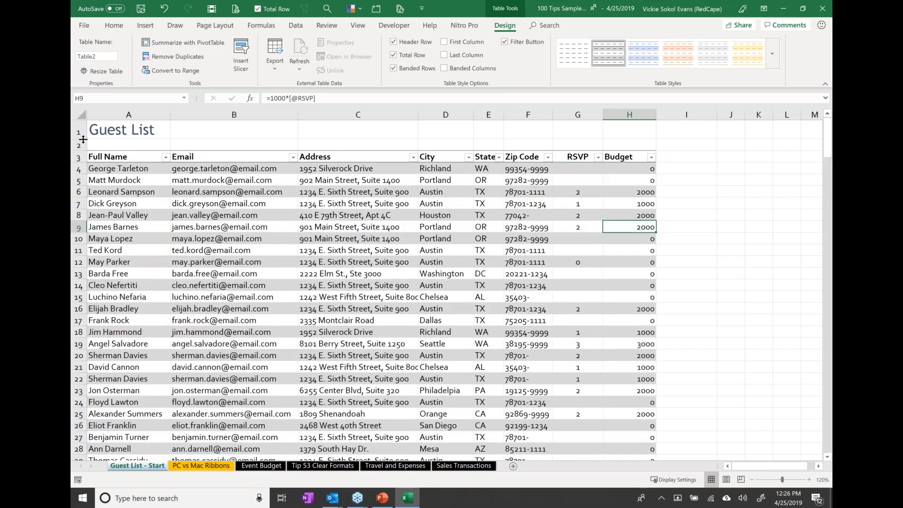
pyautogui.moveTo(83, 139); pyautogui.dragTo(83, 204)
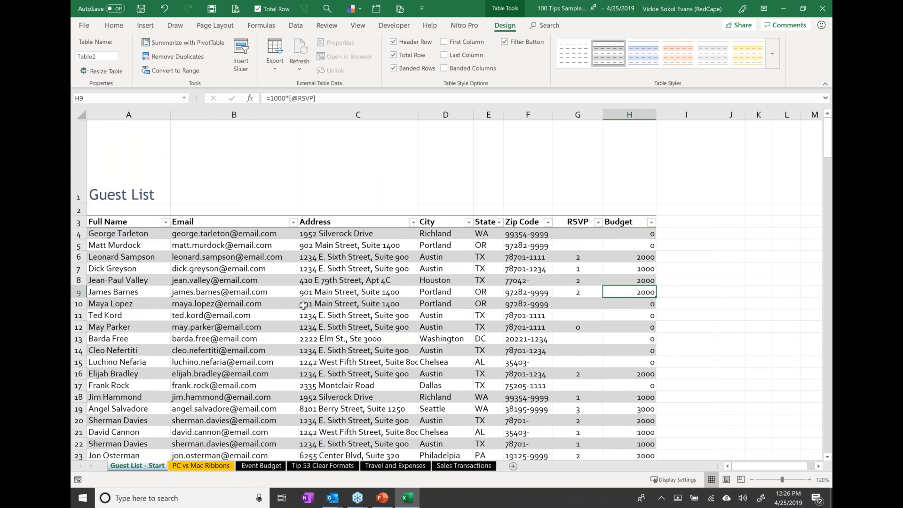
pyautogui.click(516, 271)
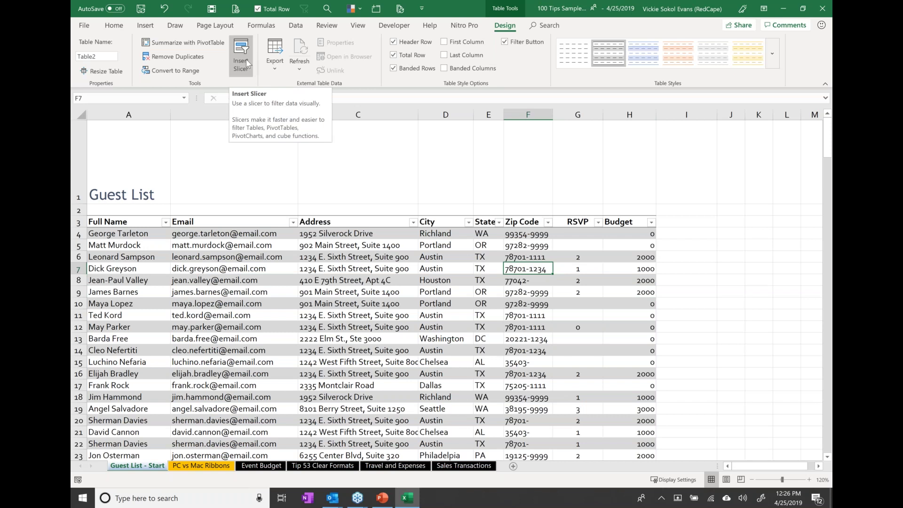
pyautogui.click(445, 257)
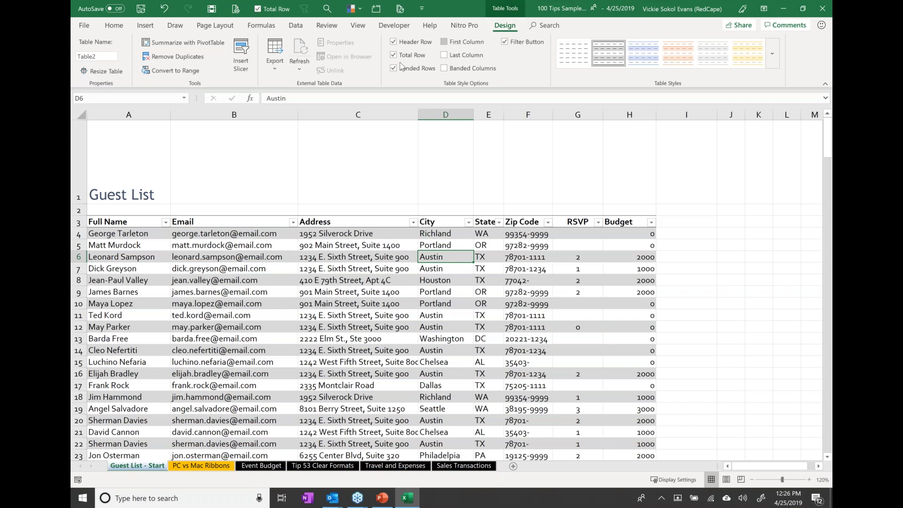
# Insert slicers for the State and RSVP columns from Table Design.
pyautogui.click(240, 61)
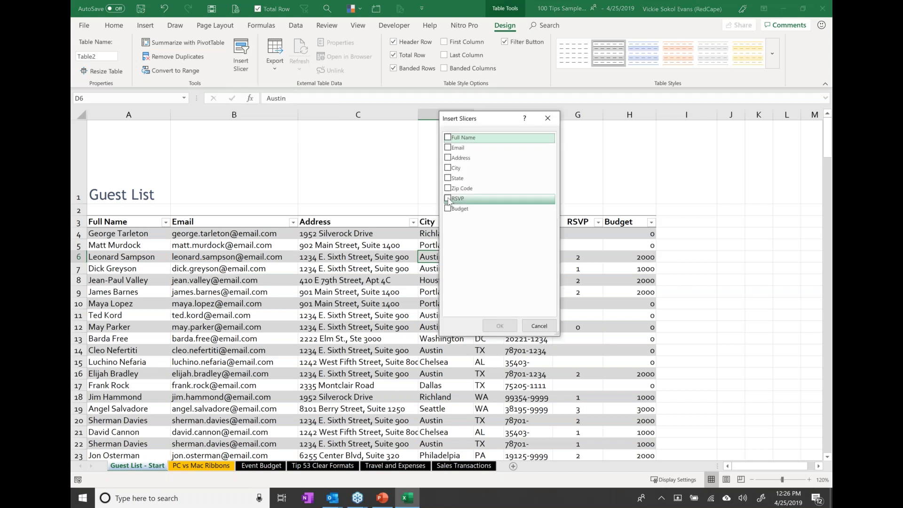
pyautogui.click(448, 199)
pyautogui.click(448, 179)
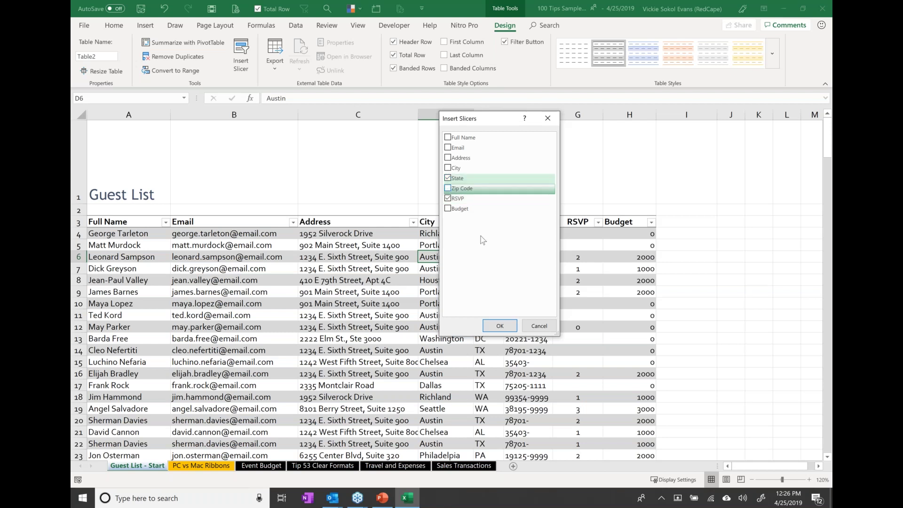
pyautogui.click(494, 329)
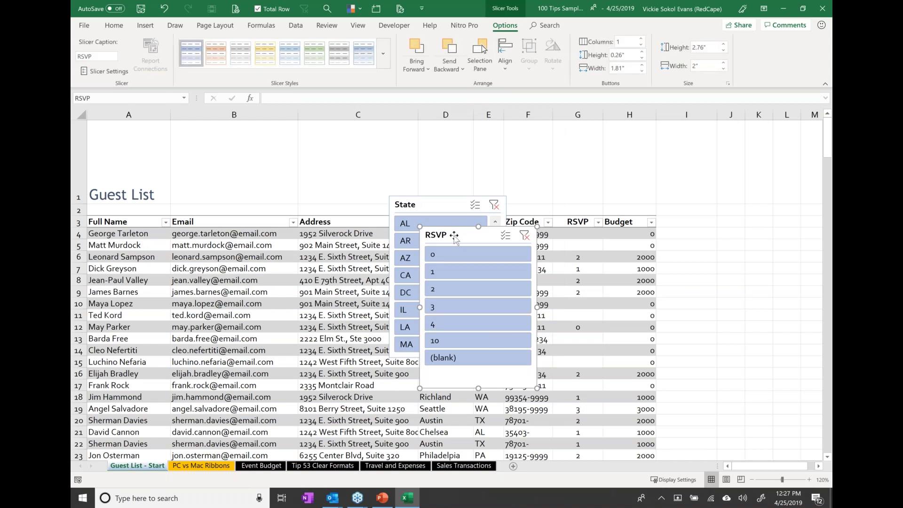
# Move the State and RSVP slicers side by side above the table.
pyautogui.moveTo(459, 236); pyautogui.dragTo(545, 162)
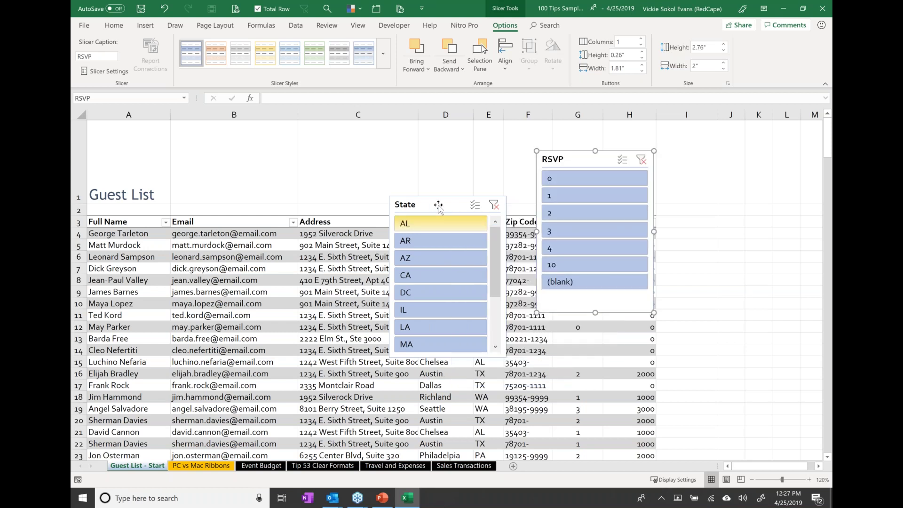
pyautogui.click(438, 206)
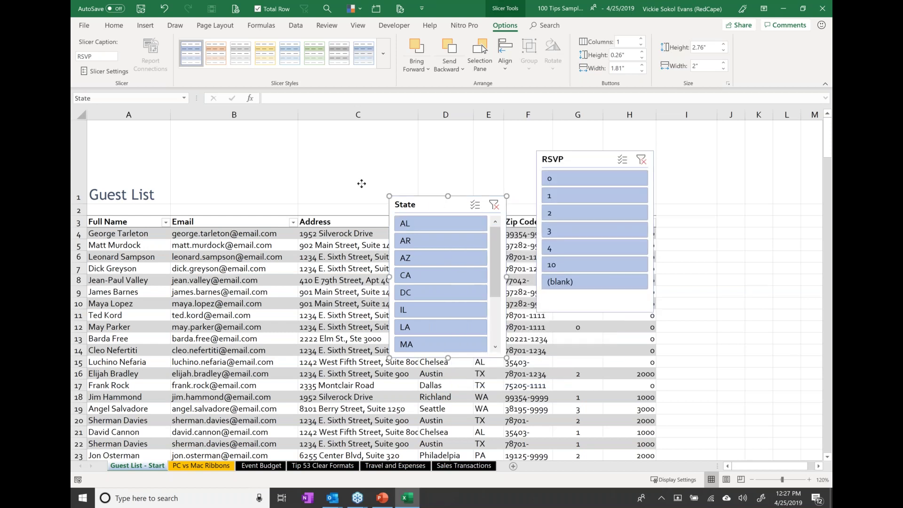
pyautogui.moveTo(362, 183); pyautogui.dragTo(289, 138)
pyautogui.moveTo(573, 160); pyautogui.dragTo(483, 137)
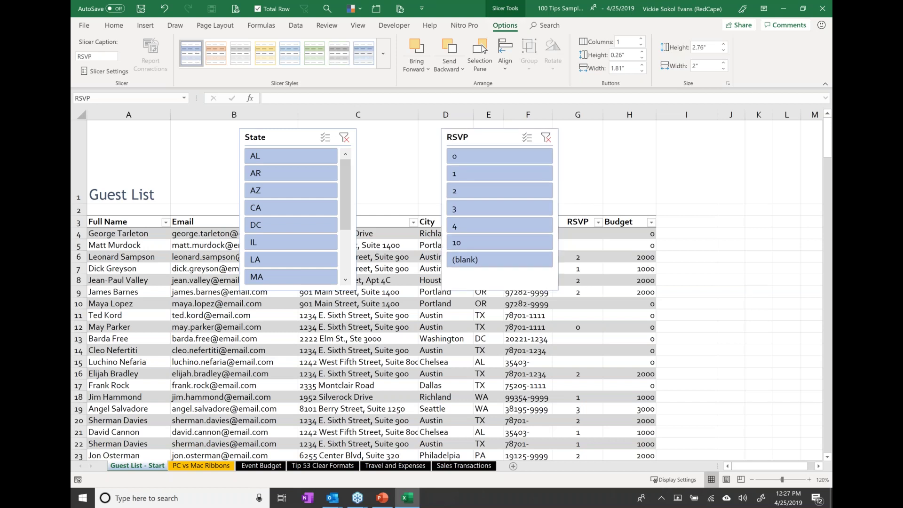
# Lay the RSVP slicer out in more columns, widen and shorten it.
pyautogui.click(641, 40)
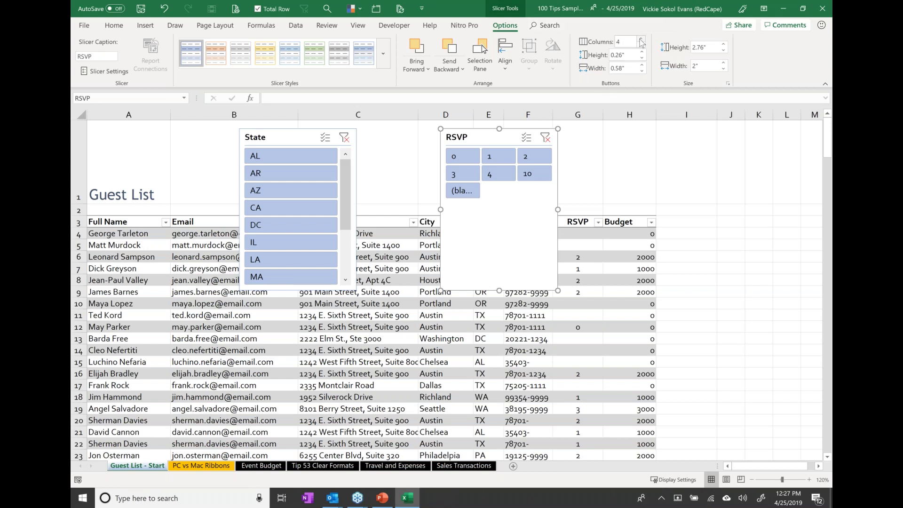
pyautogui.moveTo(558, 210); pyautogui.dragTo(592, 204)
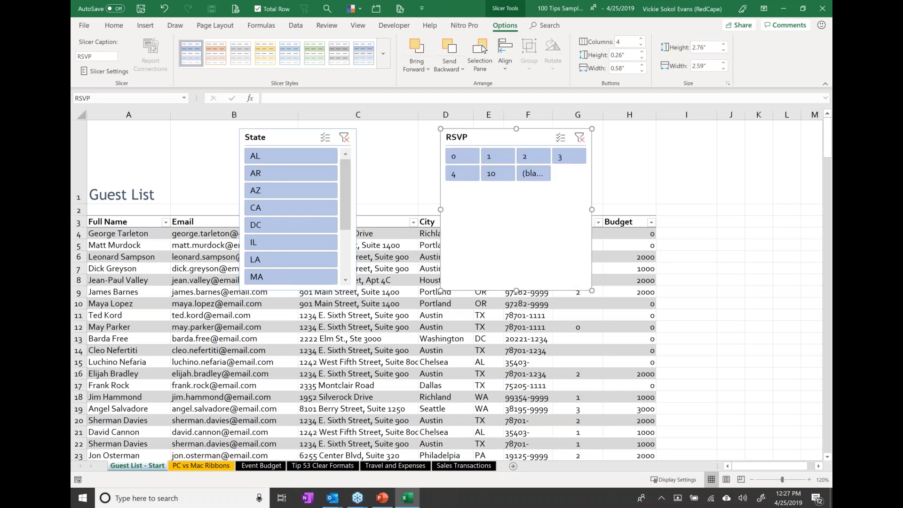
pyautogui.moveTo(516, 291); pyautogui.dragTo(514, 194)
pyautogui.moveTo(512, 137); pyautogui.dragTo(530, 137)
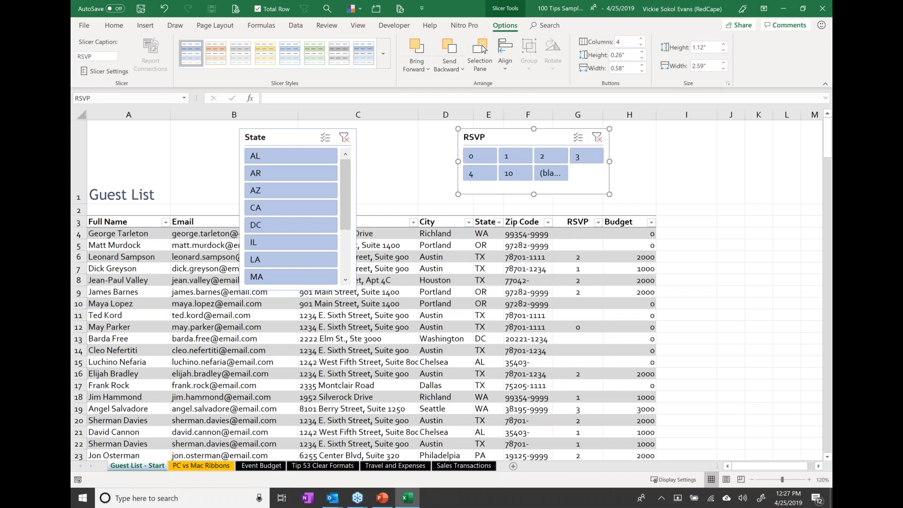
# Give the State slicer 5 columns and resize it to about 1.3" by 3.08".
pyautogui.moveTo(282, 137); pyautogui.dragTo(273, 138)
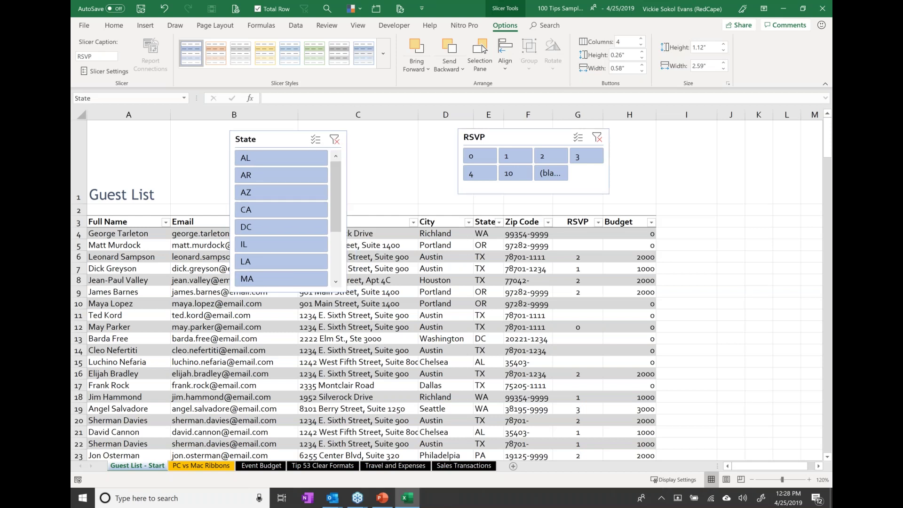
pyautogui.click(642, 39)
pyautogui.click(642, 40)
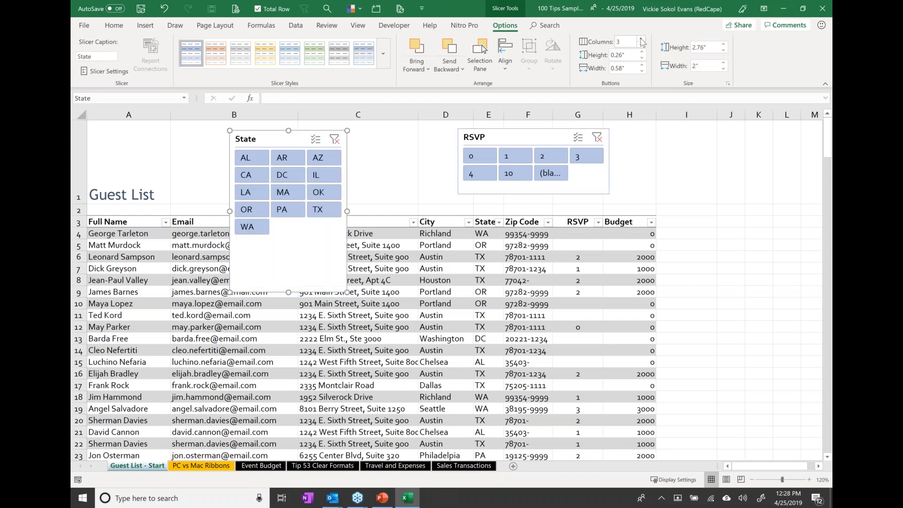
pyautogui.click(641, 40)
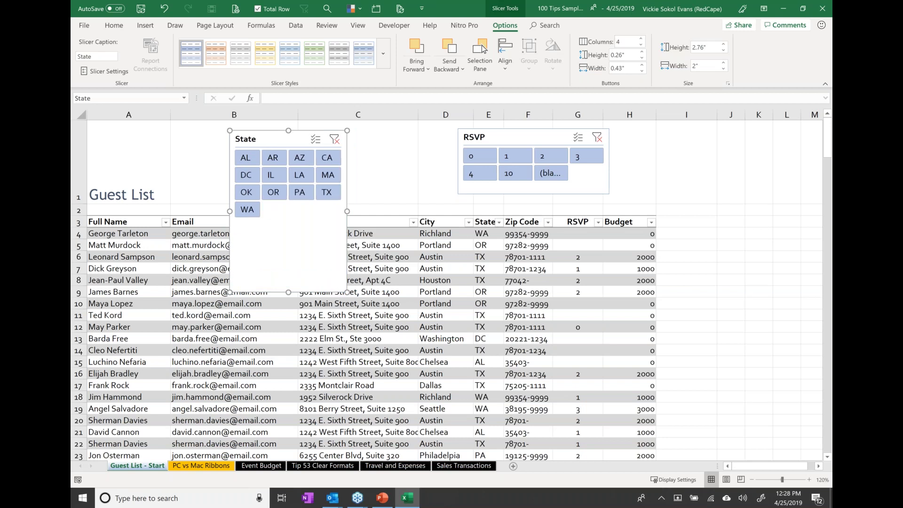
pyautogui.moveTo(347, 211); pyautogui.dragTo(386, 211)
pyautogui.moveTo(307, 267); pyautogui.dragTo(308, 252)
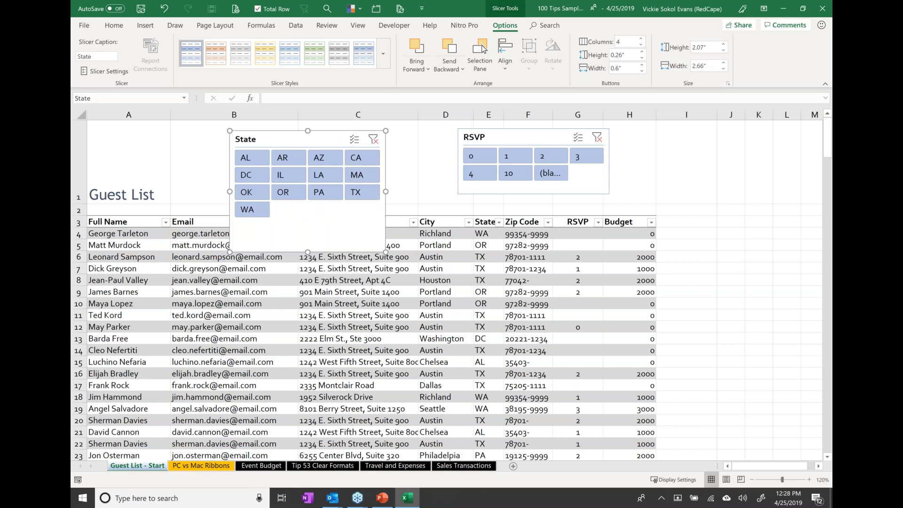
pyautogui.moveTo(410, 192); pyautogui.dragTo(410, 191)
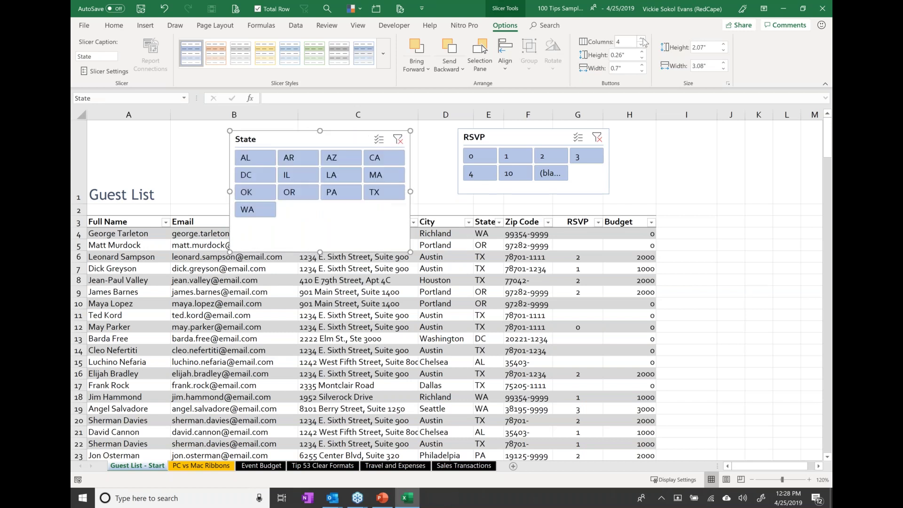
pyautogui.click(642, 39)
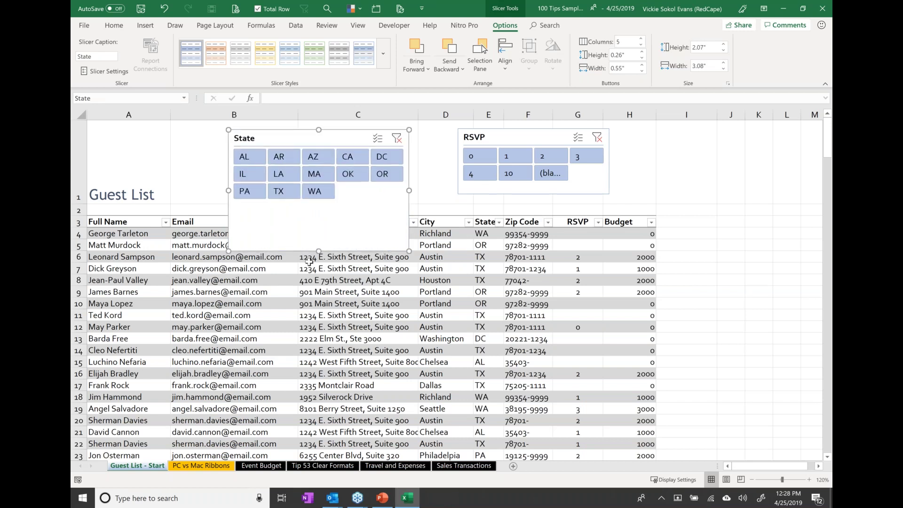
pyautogui.moveTo(316, 207); pyautogui.dragTo(316, 206)
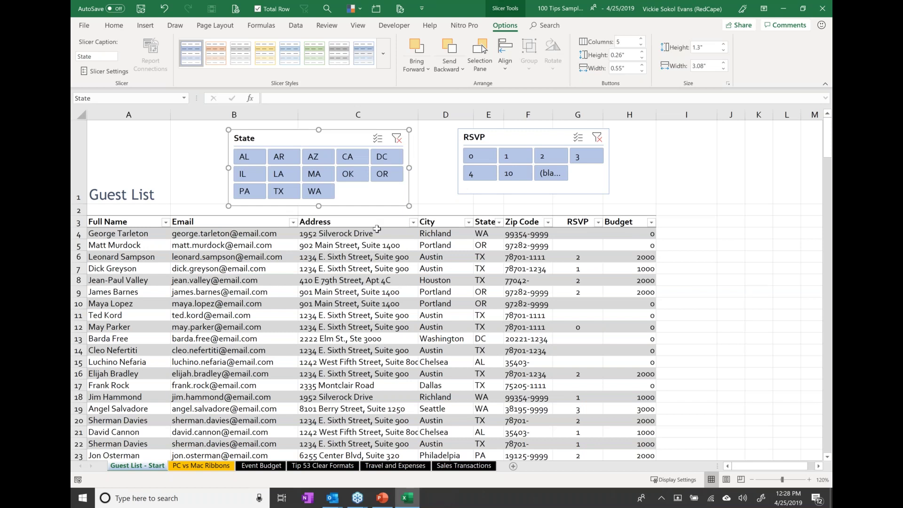
# Filter the slicers to CA guests with blank RSVP, then select the Email column cells.
pyautogui.click(358, 160)
pyautogui.click(585, 158)
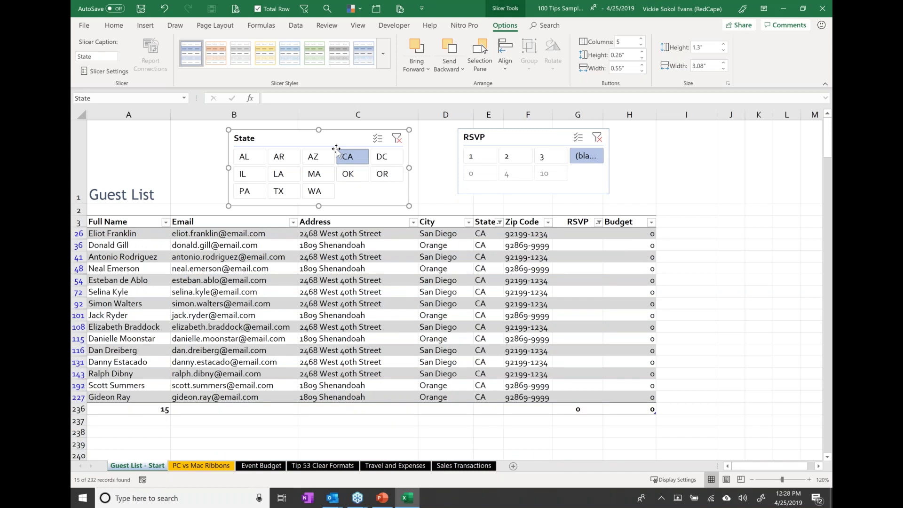
pyautogui.click(347, 178)
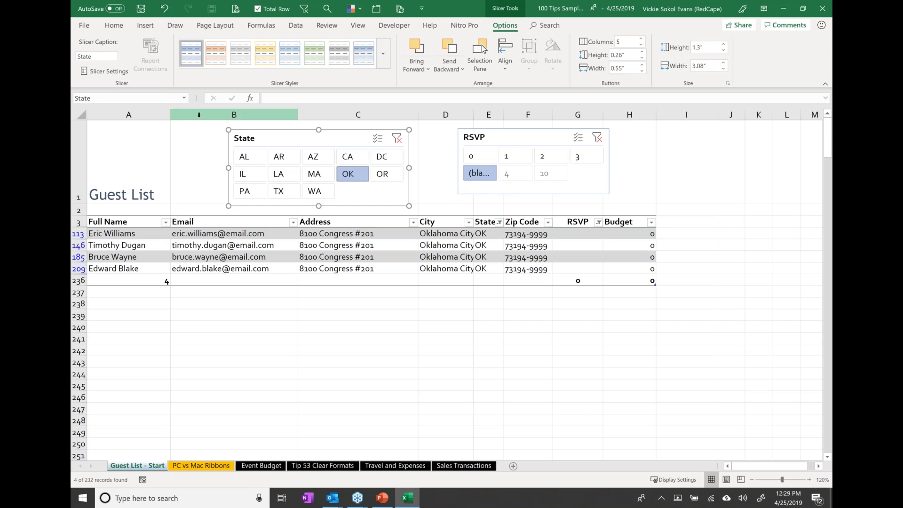
pyautogui.click(205, 222)
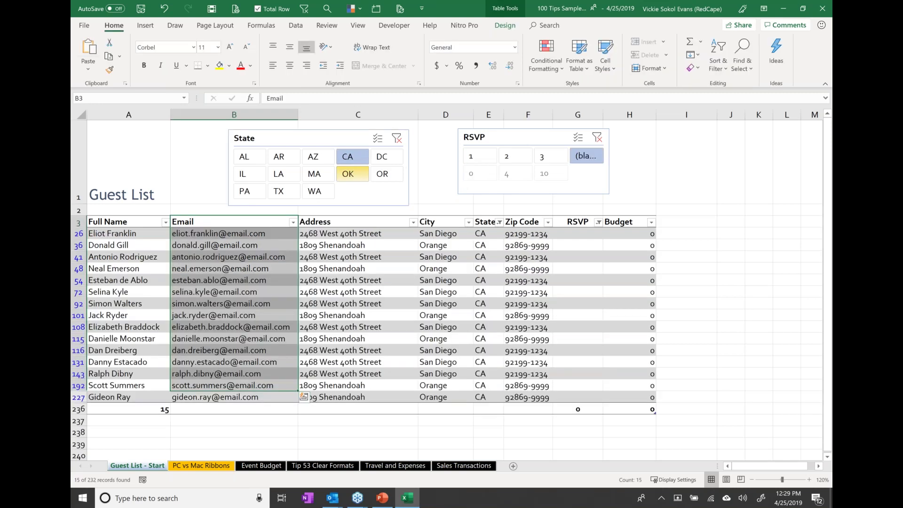
pyautogui.moveTo(202, 210); pyautogui.dragTo(207, 434)
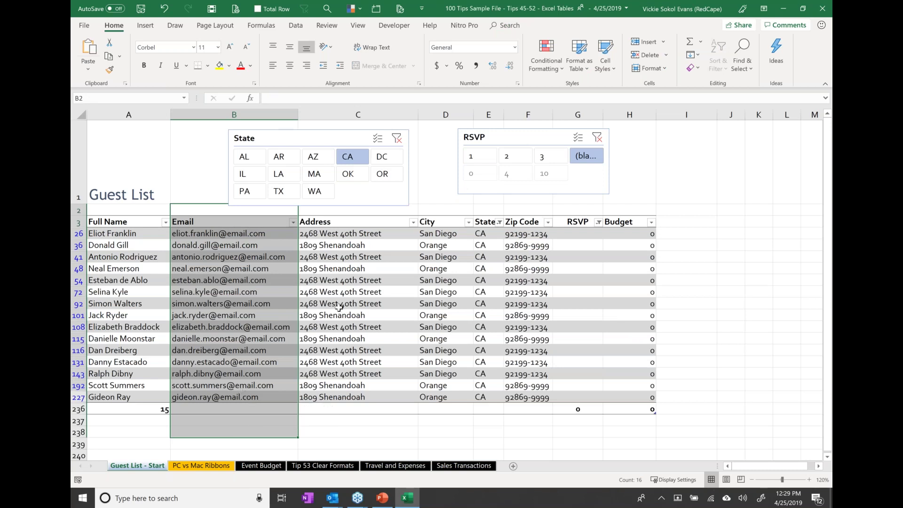
# Practise selecting the Email column's data cells and then its header too.
pyautogui.click(326, 293)
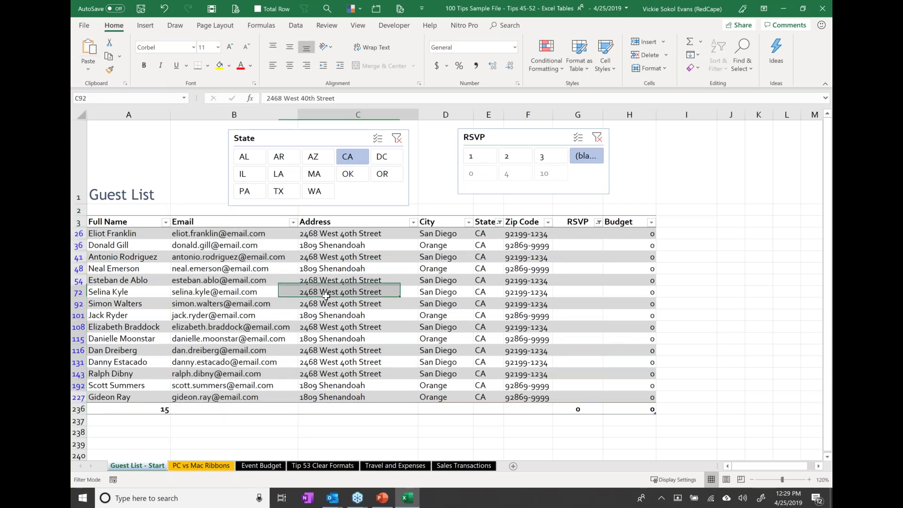
pyautogui.moveTo(326, 295); pyautogui.dragTo(326, 304)
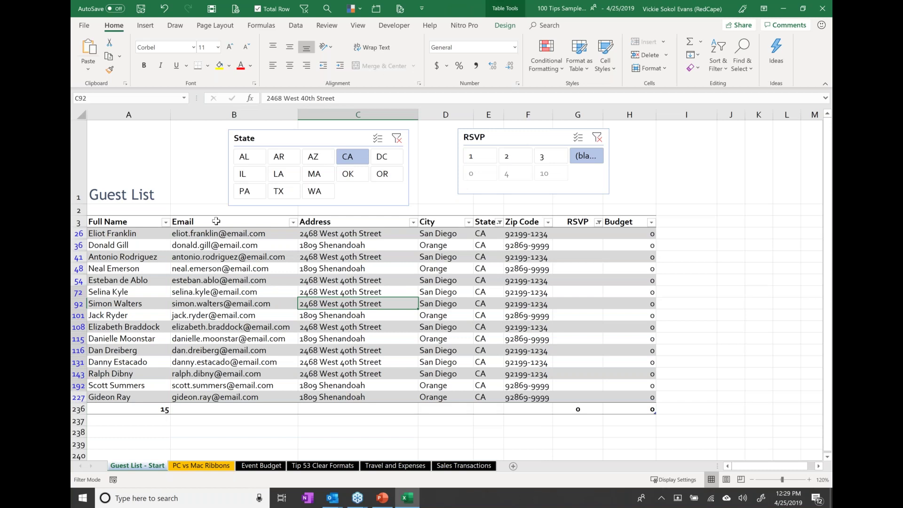
pyautogui.click(216, 221)
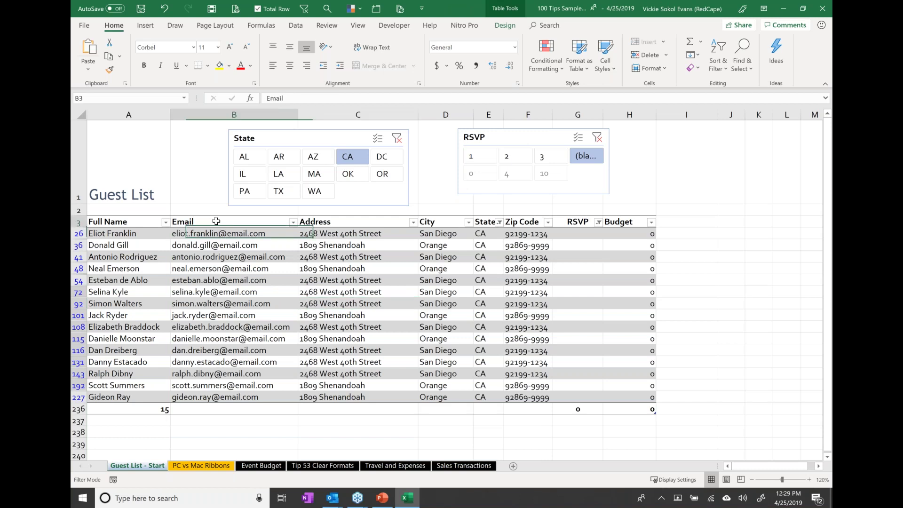
pyautogui.moveTo(216, 221); pyautogui.dragTo(216, 222)
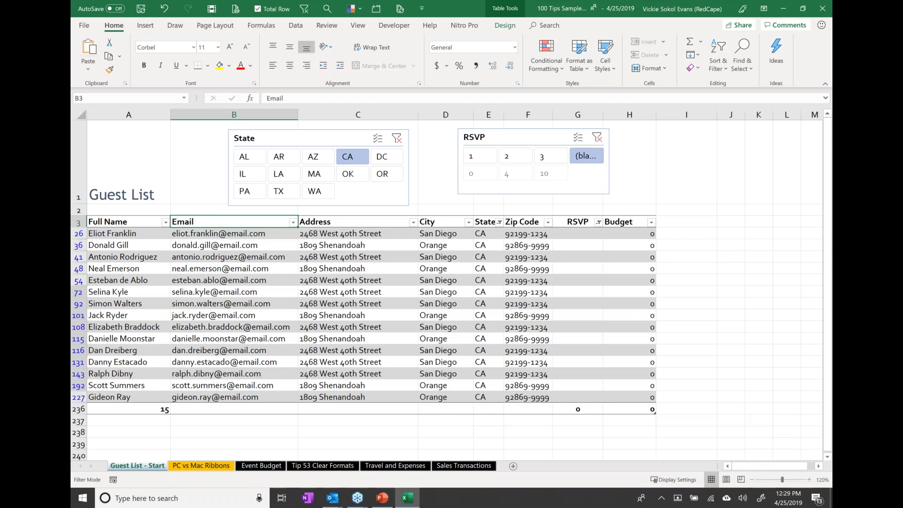
pyautogui.click(216, 217)
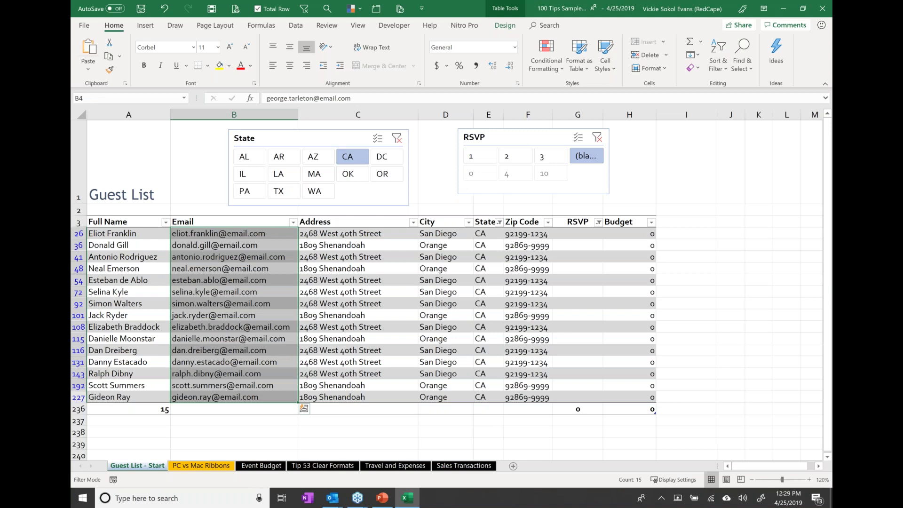
pyautogui.click(216, 217)
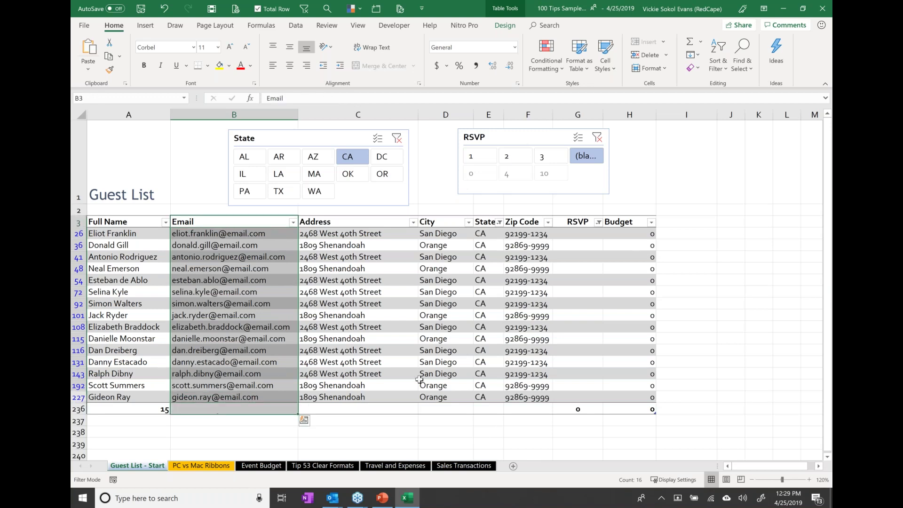
pyautogui.click(586, 312)
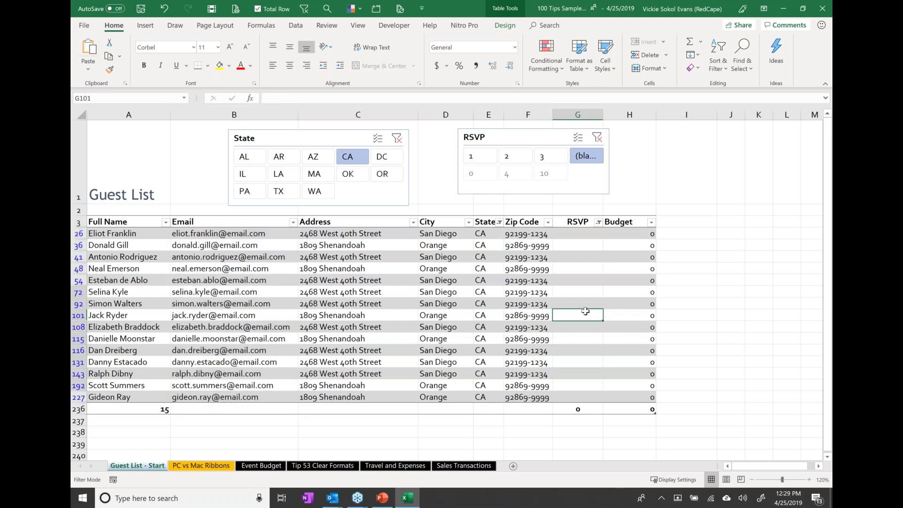
pyautogui.hotkey('ctrl', 'e')
# Select the Address column from header to total row, then clear all slicer filters.
pyautogui.click(358, 219)
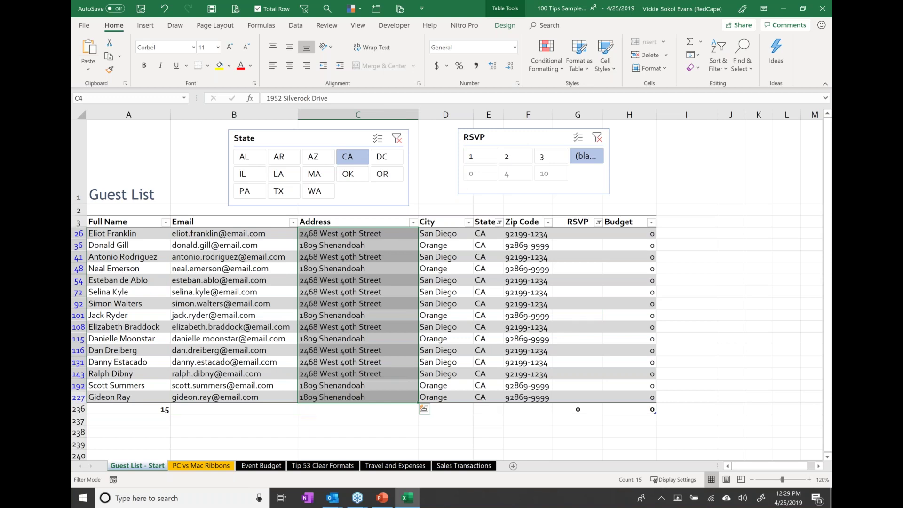
pyautogui.click(358, 218)
pyautogui.moveTo(358, 398); pyautogui.dragTo(357, 408)
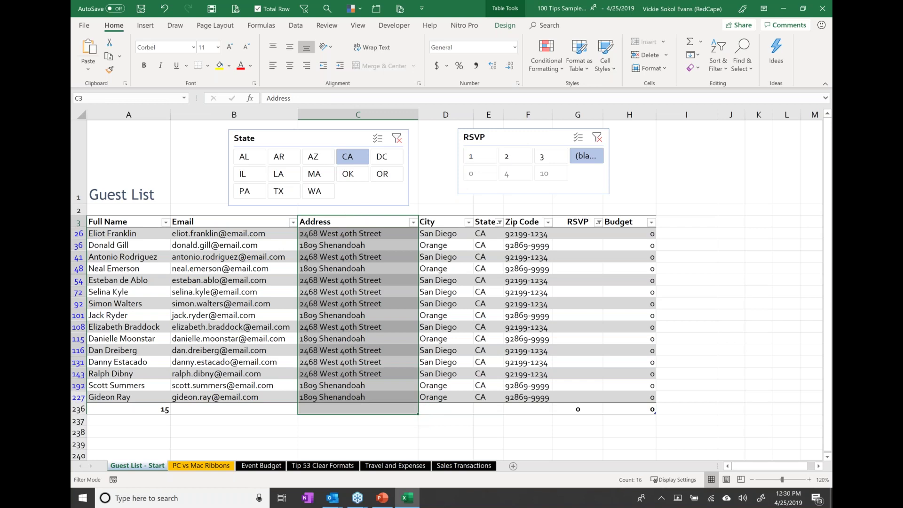
pyautogui.click(397, 138)
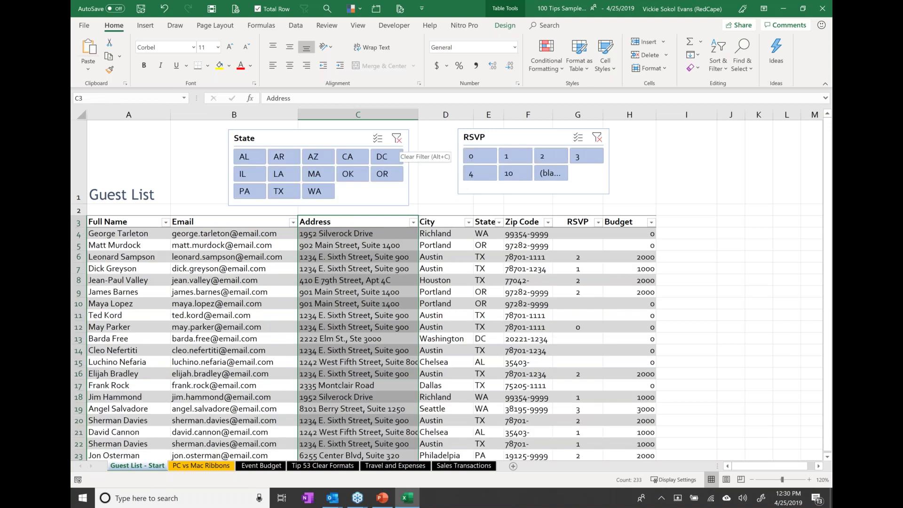
pyautogui.click(530, 292)
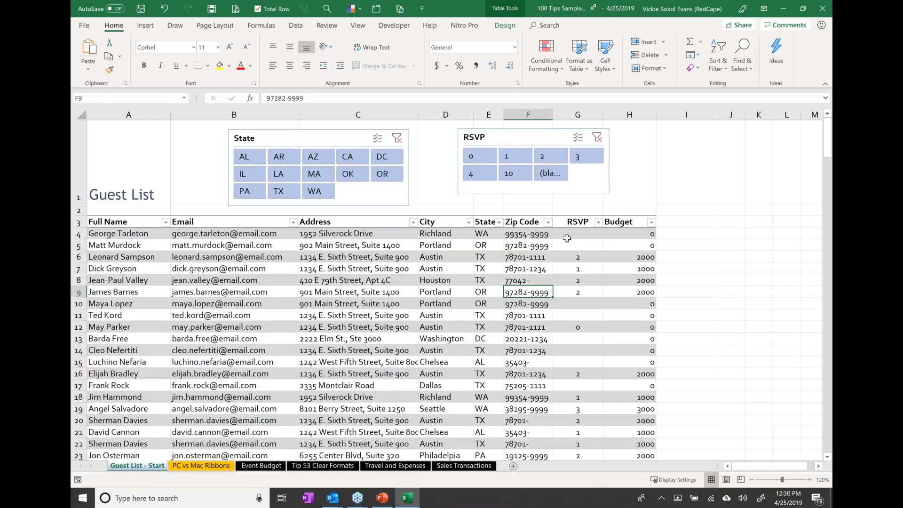
pyautogui.click(259, 220)
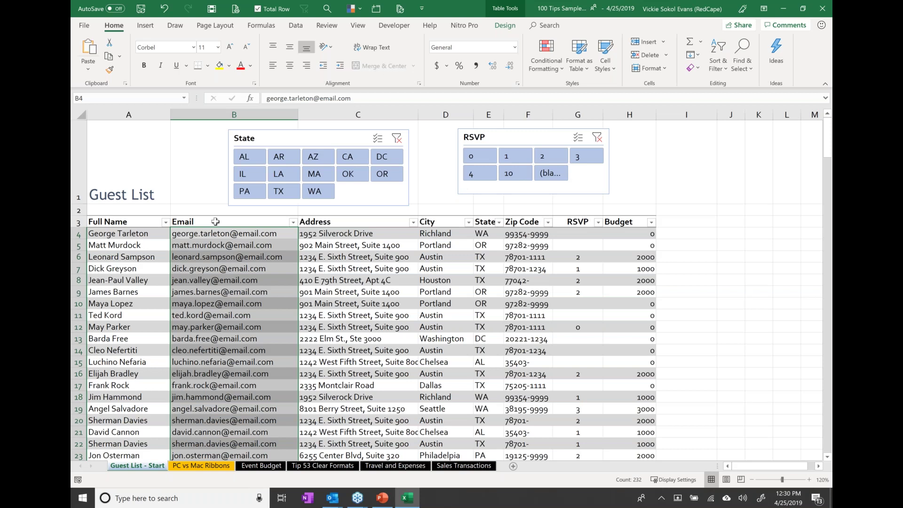
pyautogui.click(215, 221)
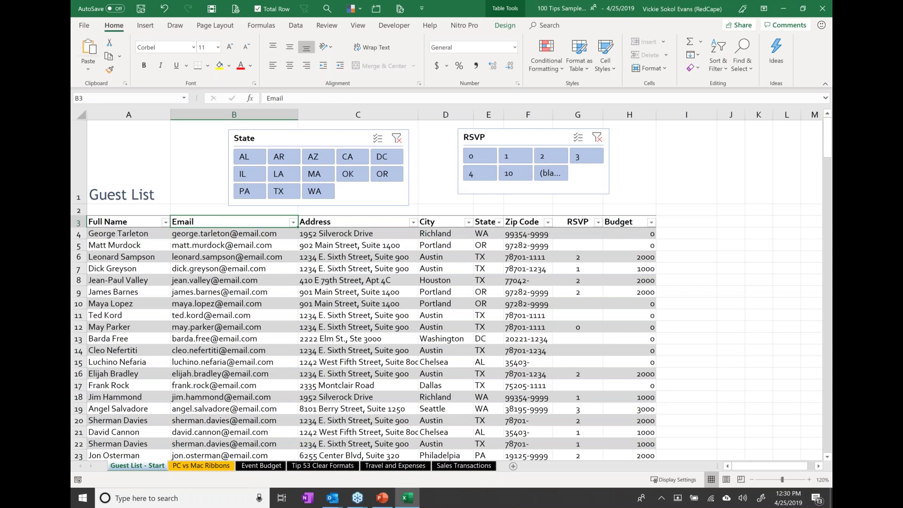
# Move the Email column to sit between Zip Code and RSVP.
pyautogui.hotkey('ctrl', 'space')
pyautogui.moveTo(298, 228); pyautogui.dragTo(557, 228)
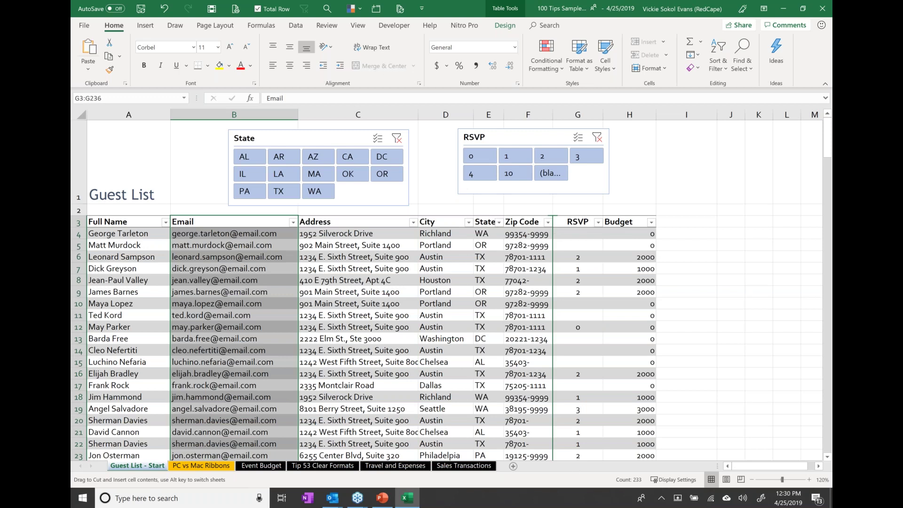
pyautogui.moveTo(552, 283); pyautogui.dragTo(553, 282)
# AutoFit the Email column width so full addresses show.
pyautogui.moveTo(553, 116)
pyautogui.mouseDown()
pyautogui.moveTo(571, 116)
pyautogui.moveTo(553, 115)
pyautogui.mouseUp()
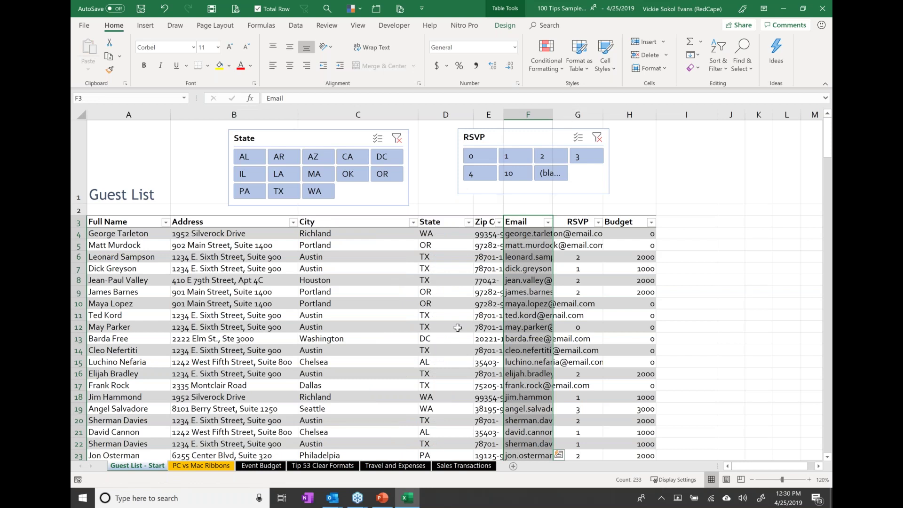
pyautogui.hotkey('alt', 'h')
pyautogui.press('o')
pyautogui.press('i')
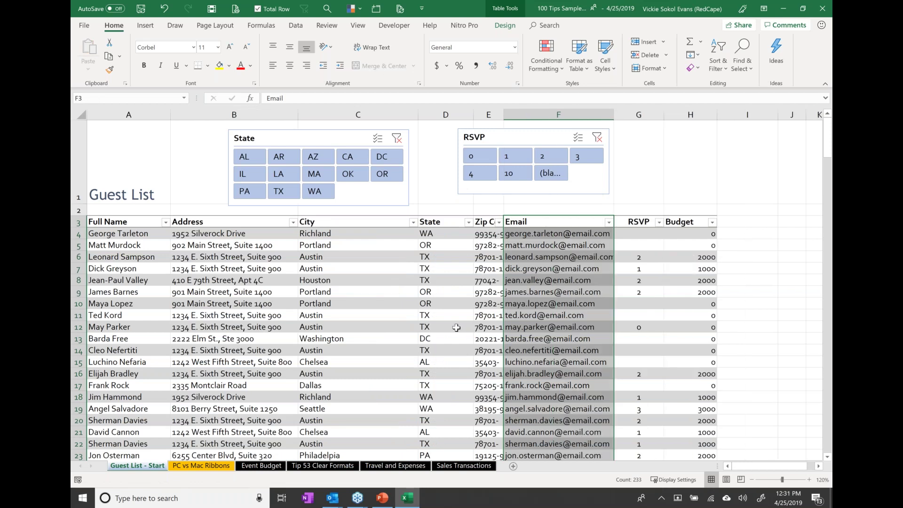
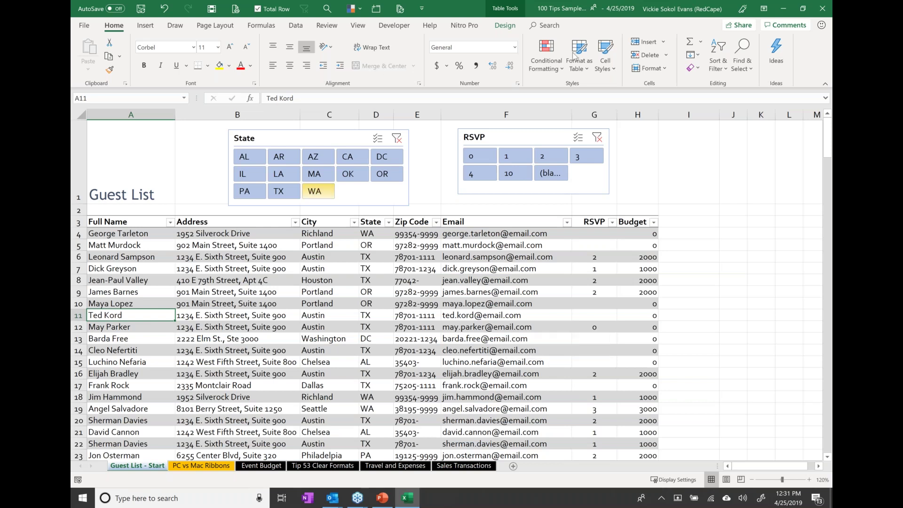
# Remove duplicate rows from the Guest List table across all columns, leaving 230 unique values.
pyautogui.click(506, 25)
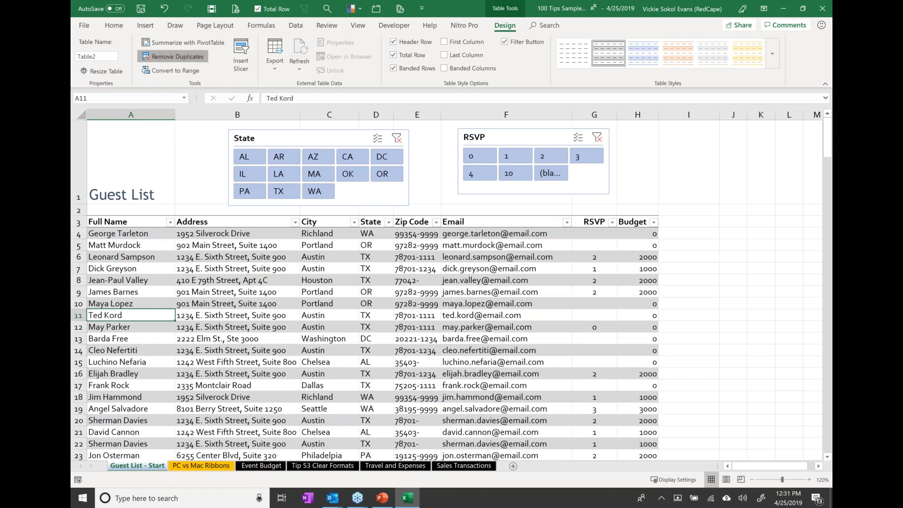
pyautogui.click(172, 56)
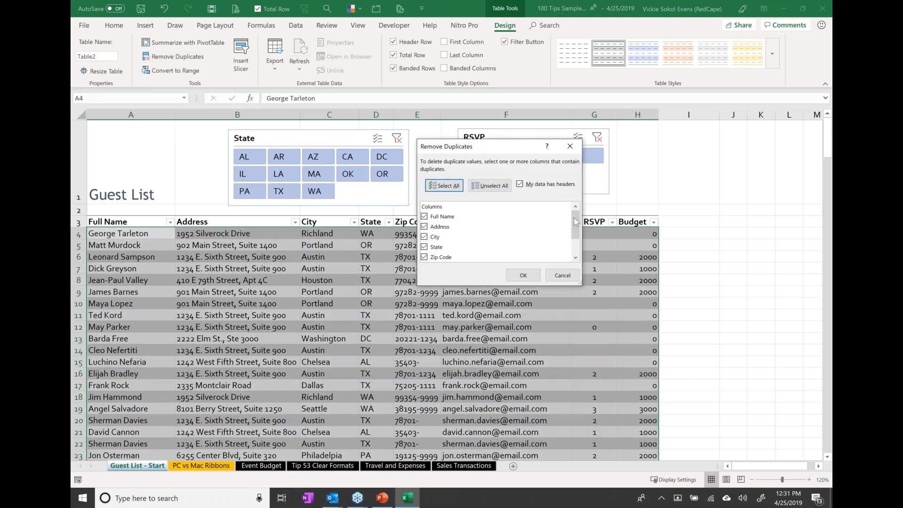
pyautogui.moveTo(578, 225)
pyautogui.mouseDown()
pyautogui.moveTo(577, 237)
pyautogui.moveTo(574, 212)
pyautogui.mouseUp()
pyautogui.click(527, 281)
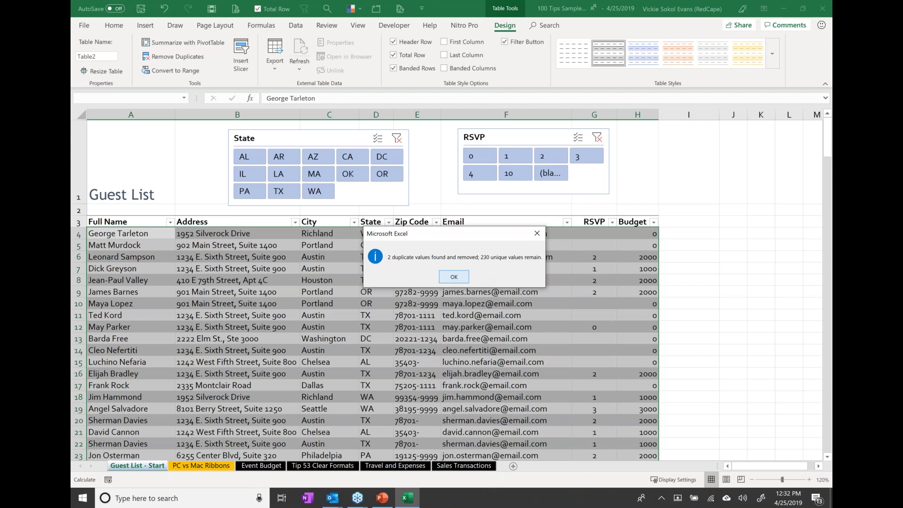
pyautogui.press('Return')
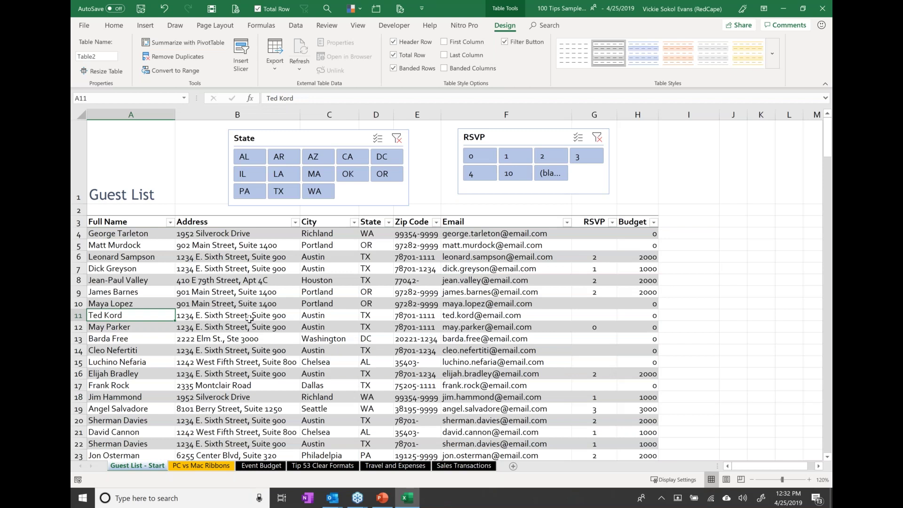
pyautogui.click(249, 318)
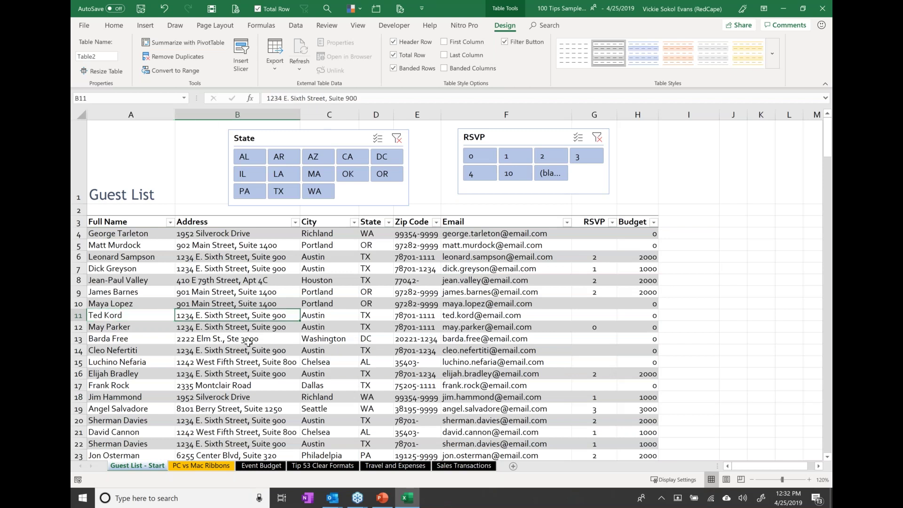
pyautogui.click(247, 282)
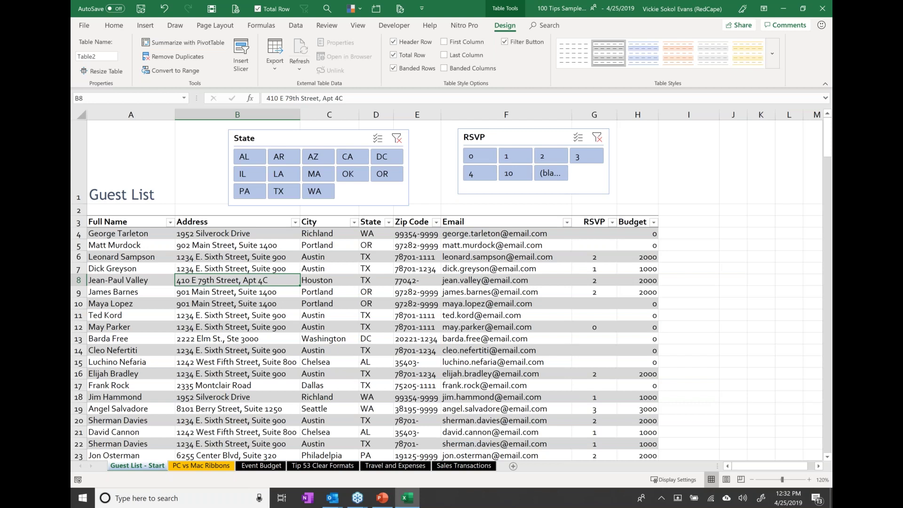
pyautogui.click(237, 292)
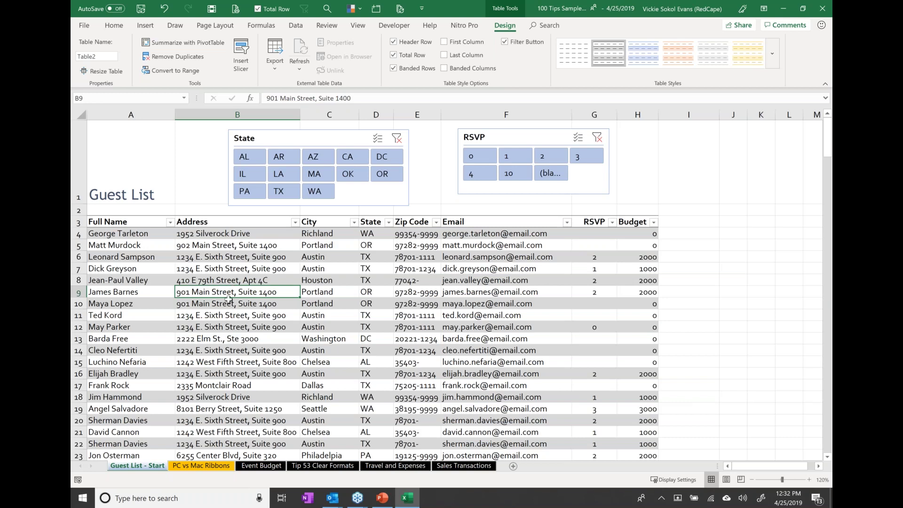
pyautogui.scroll(-1, 228, 300)
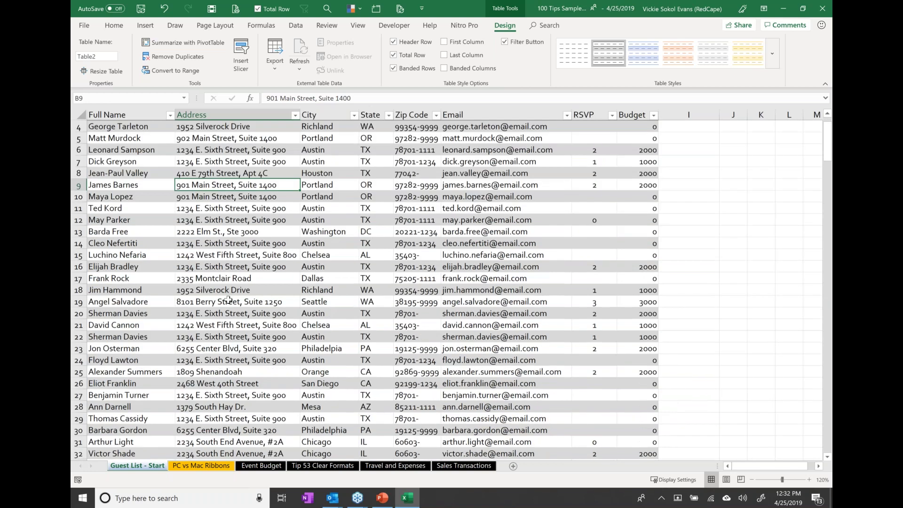
pyautogui.scroll(1, 228, 300)
pyautogui.click(233, 268)
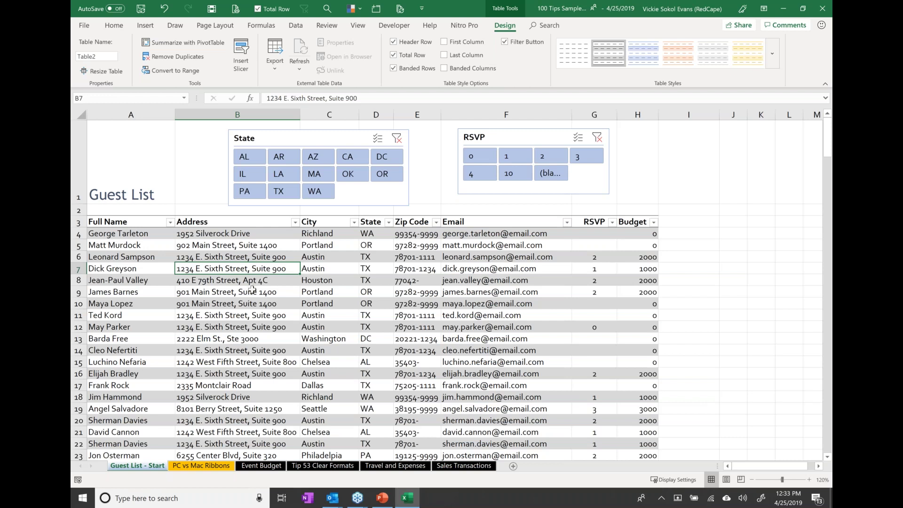
pyautogui.click(256, 293)
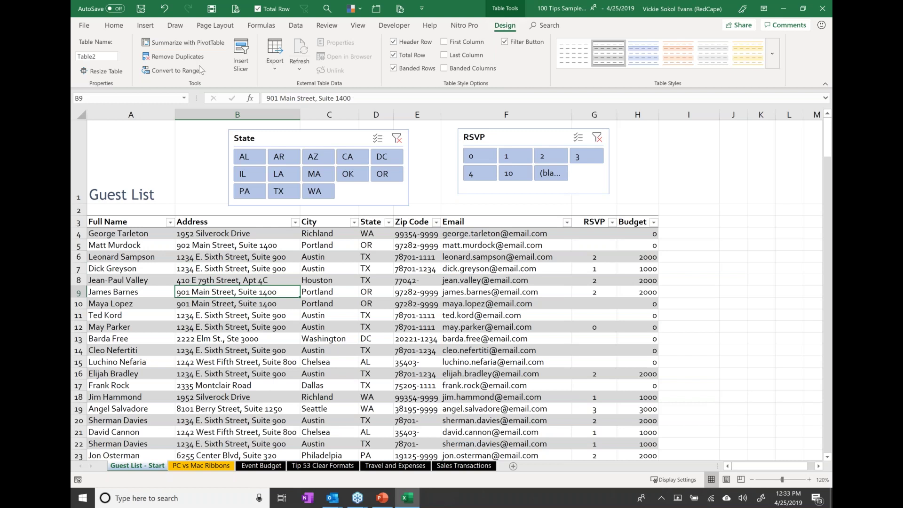
# Summarize Table2 into a new empty PivotTable on a new worksheet.
pyautogui.click(189, 43)
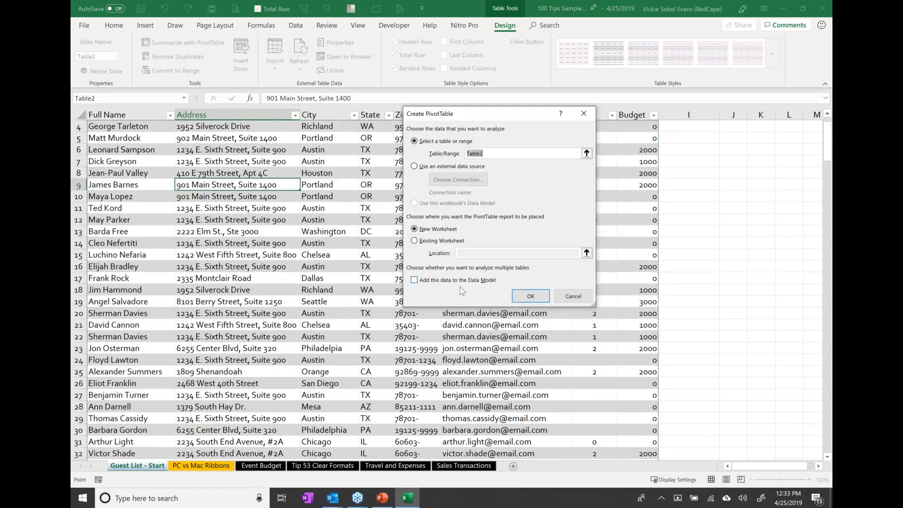
pyautogui.click(530, 296)
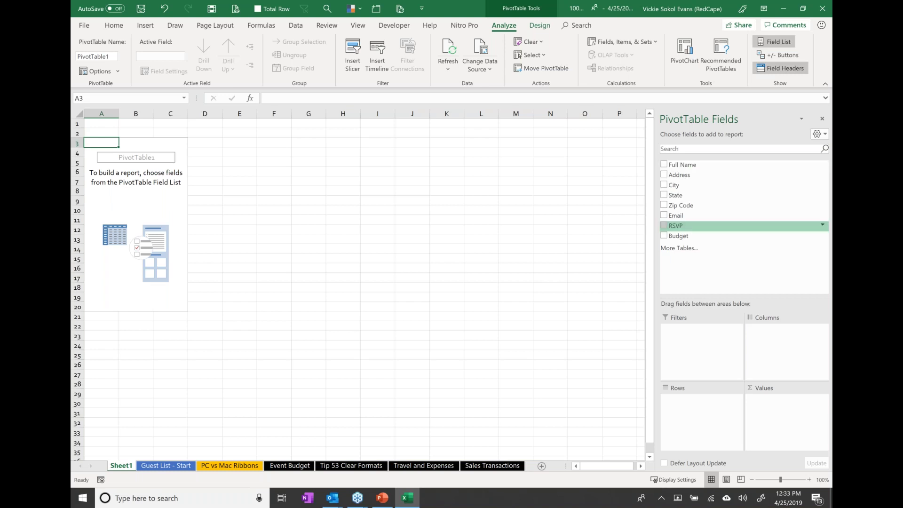
# Add State as pivot rows and RSVP as values, showing Sum of RSVP per state.
pyautogui.click(664, 196)
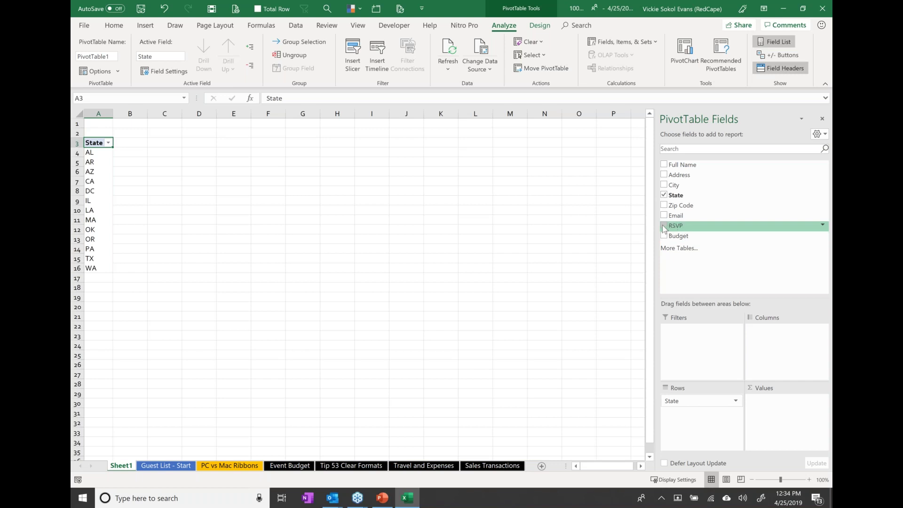
pyautogui.click(665, 227)
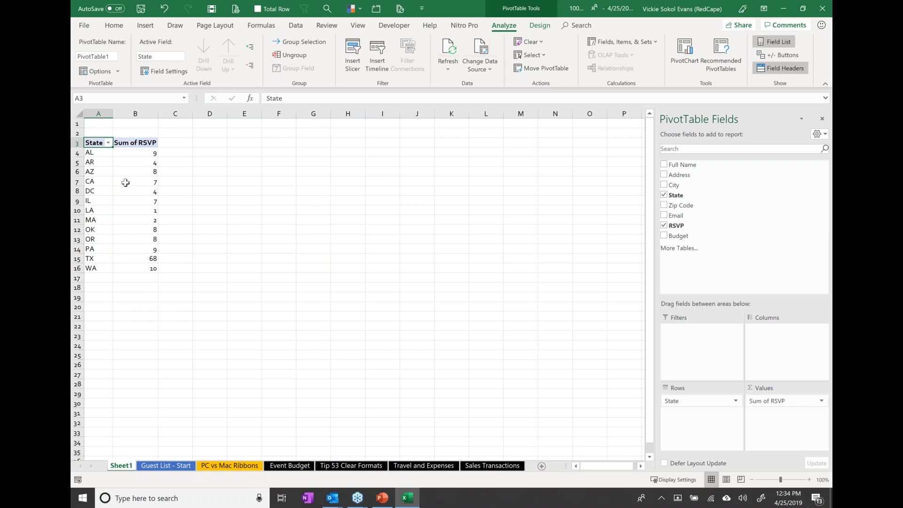
pyautogui.moveTo(125, 176)
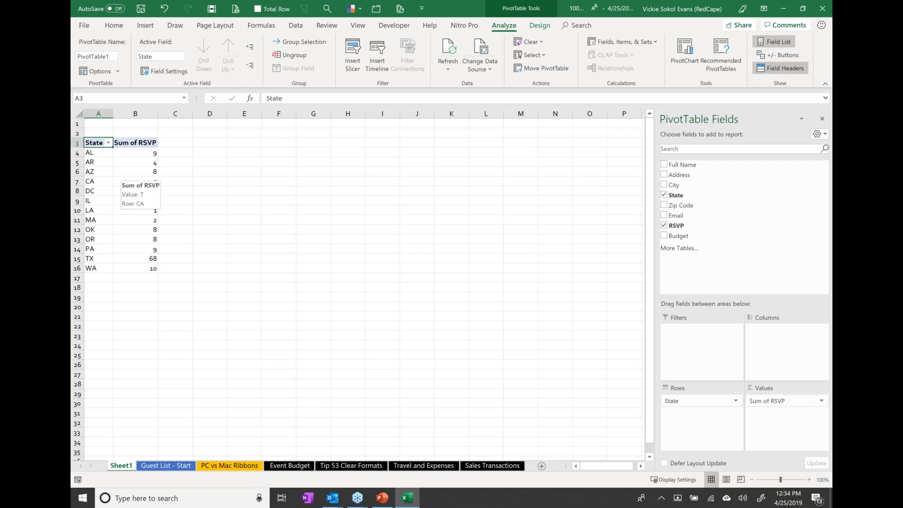
# Use compact form, grand totals for rows and columns, and subtotals at each group's bottom.
pyautogui.click(535, 29)
pyautogui.click(139, 60)
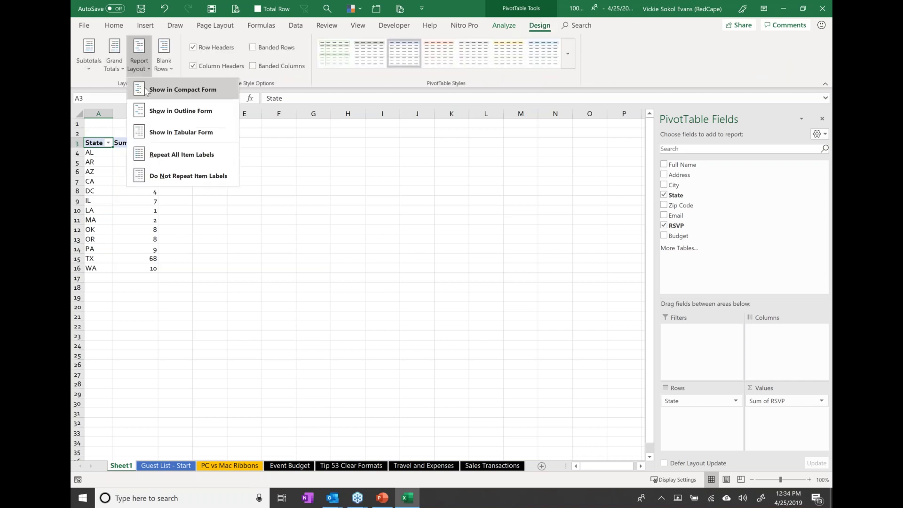
pyautogui.click(146, 91)
pyautogui.click(114, 70)
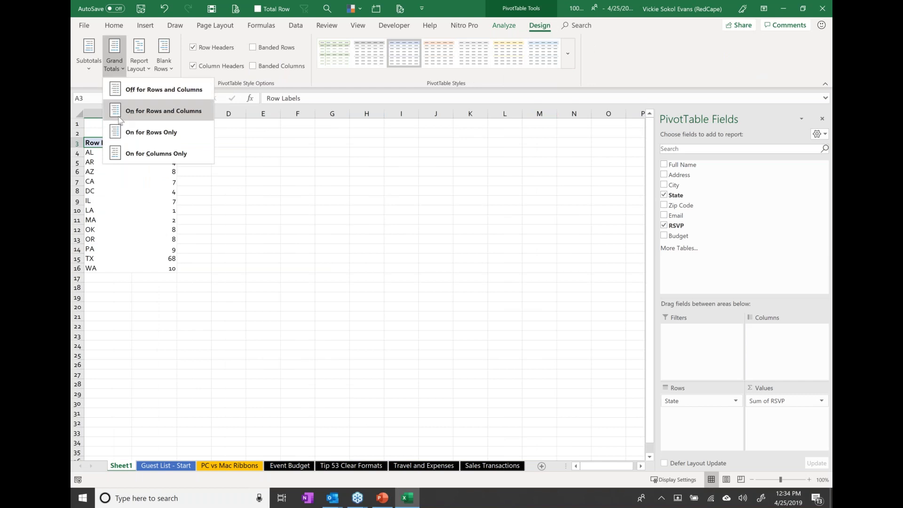
pyautogui.click(141, 109)
pyautogui.click(90, 70)
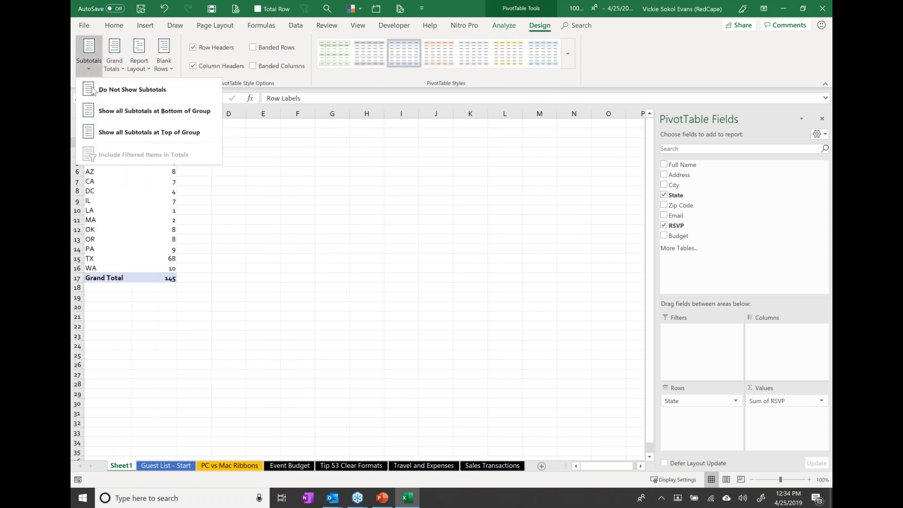
pyautogui.click(93, 109)
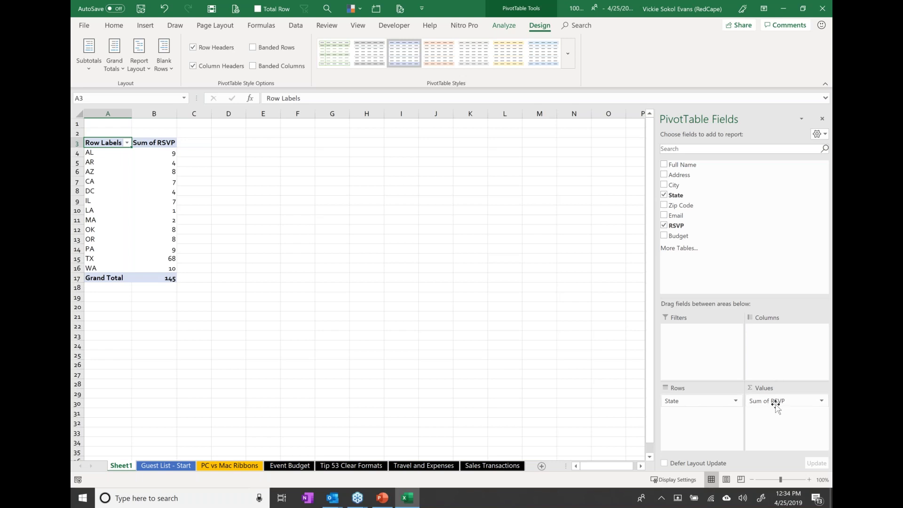
# Add Full Name and a second RSVP to the Values area, giving Count of Full Name and Sum of RSVP2.
pyautogui.moveTo(154, 279)
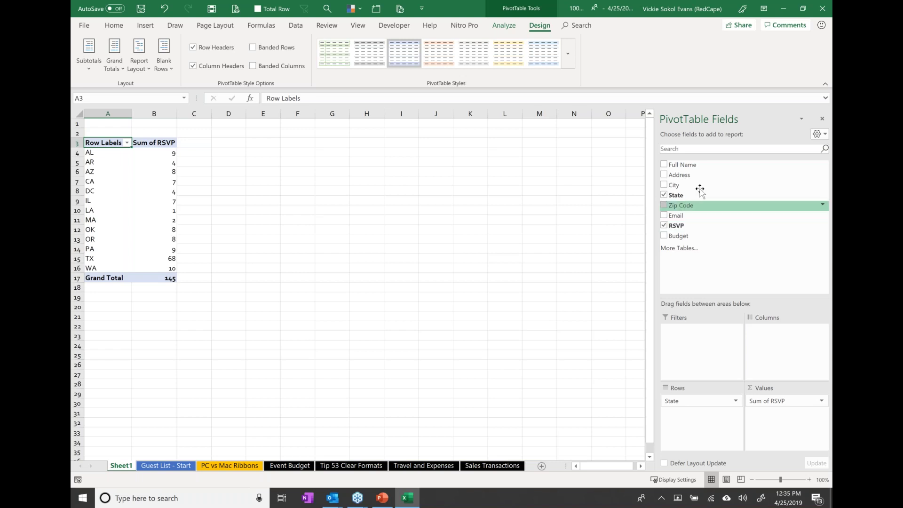
pyautogui.moveTo(689, 166); pyautogui.dragTo(765, 414)
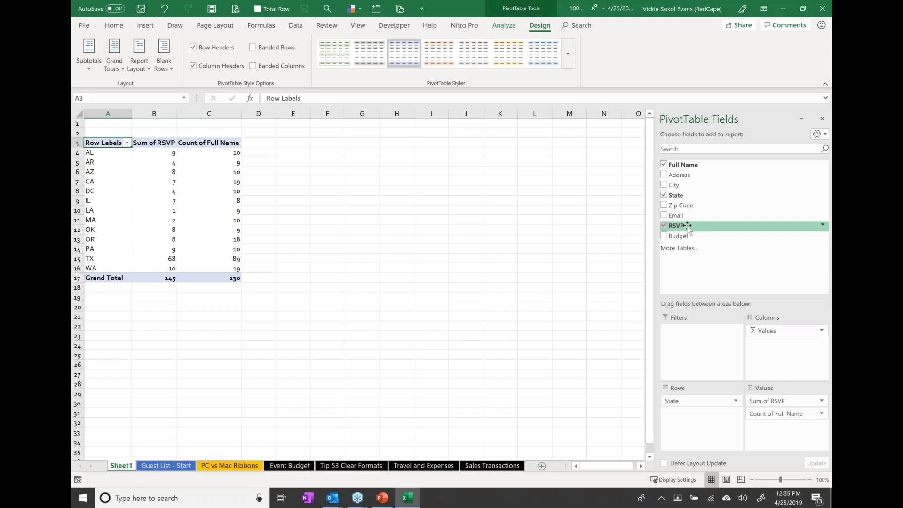
pyautogui.moveTo(687, 227); pyautogui.dragTo(777, 436)
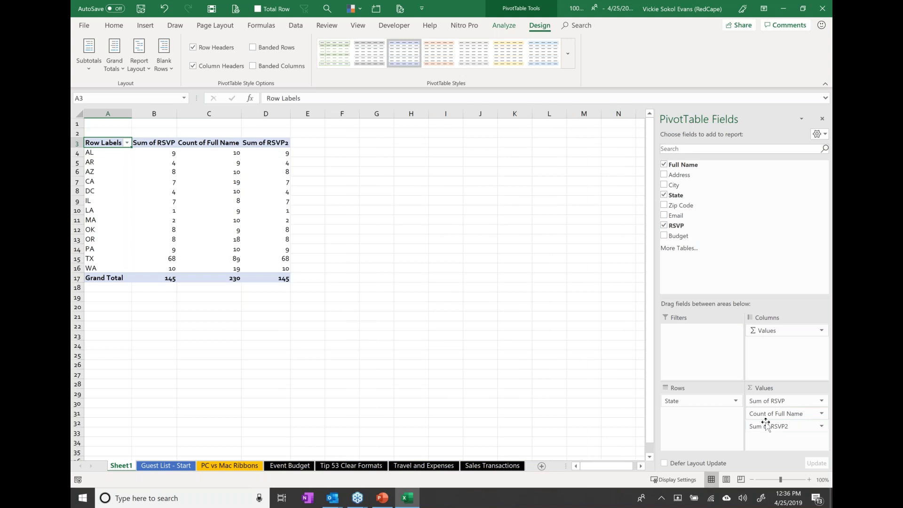
pyautogui.click(276, 171)
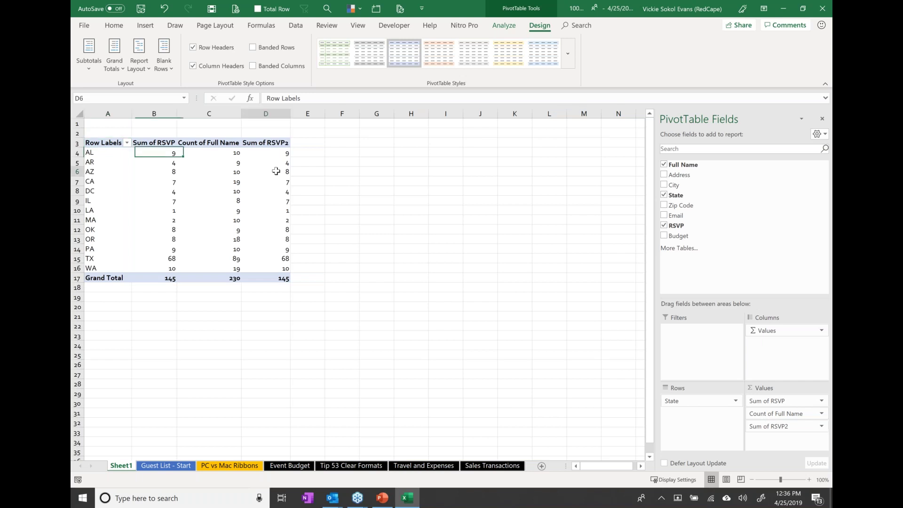
# Summarize the second RSVP column by Count, showing Count of RSVP2 totaling 92.
pyautogui.rightClick(276, 172)
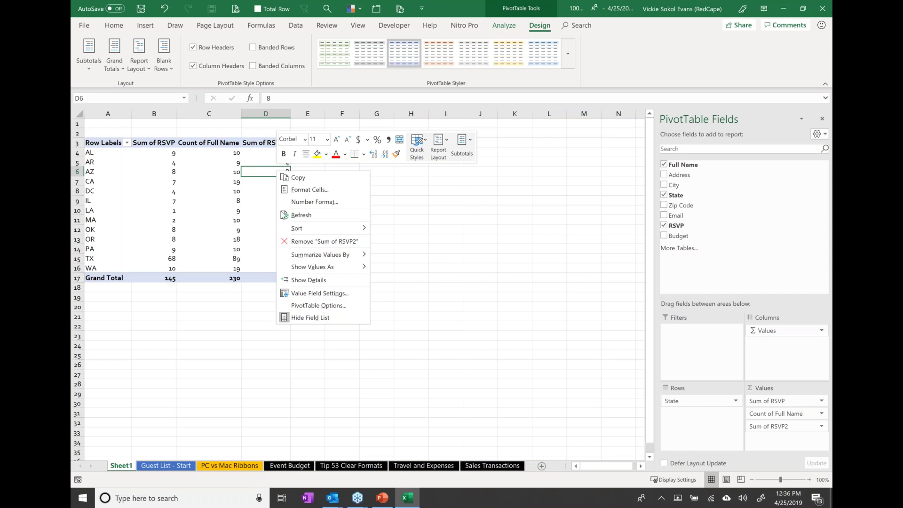
pyautogui.moveTo(314, 258)
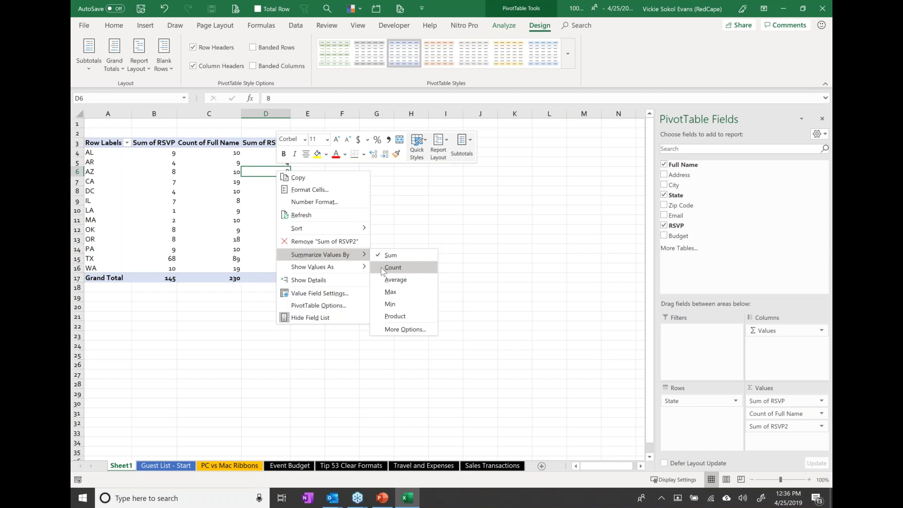
pyautogui.click(392, 267)
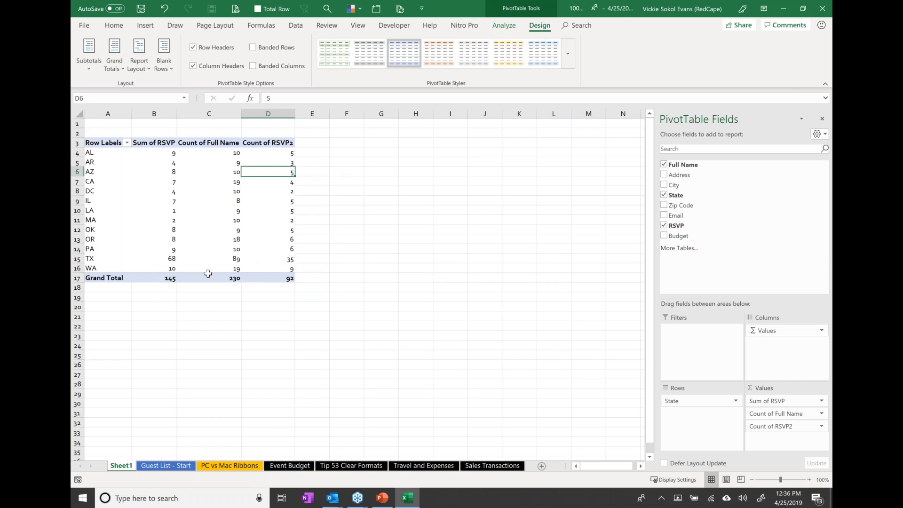
# Add Budget to the pivot values as Sum of Budget, totaling 145000.
pyautogui.moveTo(156, 281)
pyautogui.moveTo(272, 281)
pyautogui.moveTo(676, 228); pyautogui.dragTo(676, 236)
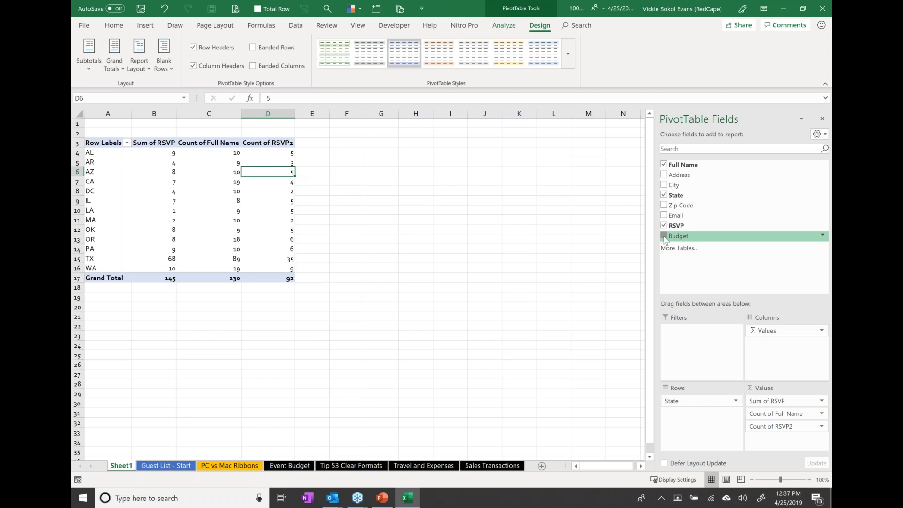
pyautogui.click(664, 237)
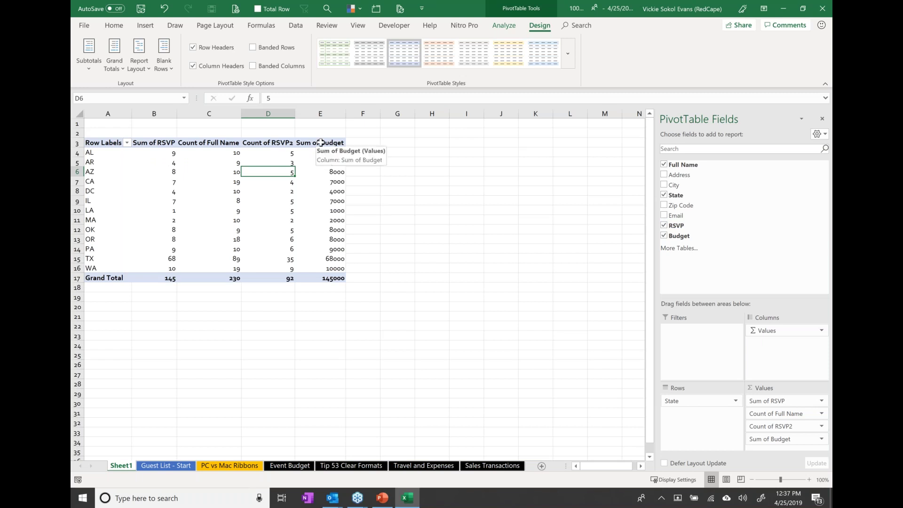
# Rename the first two value headers to Headcount and Invited.
pyautogui.click(162, 144)
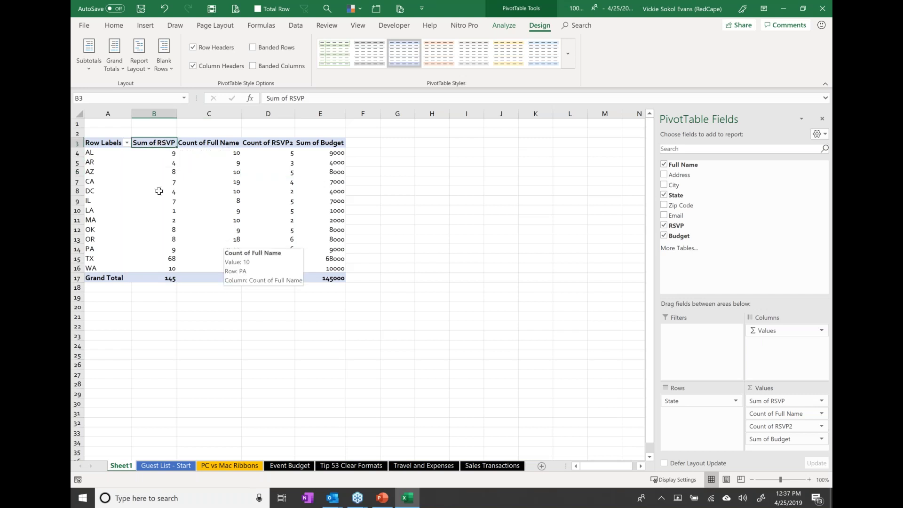
pyautogui.moveTo(143, 266)
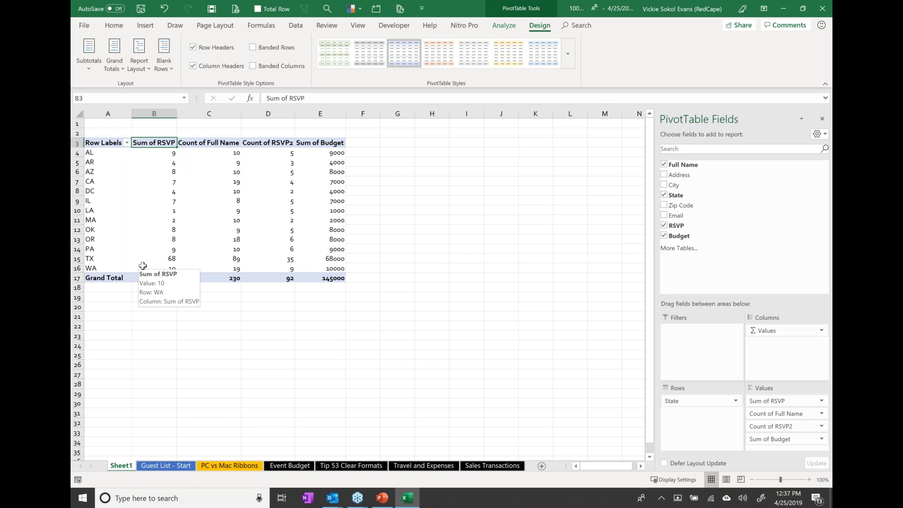
pyautogui.write('Headcount')
pyautogui.press('Tab')
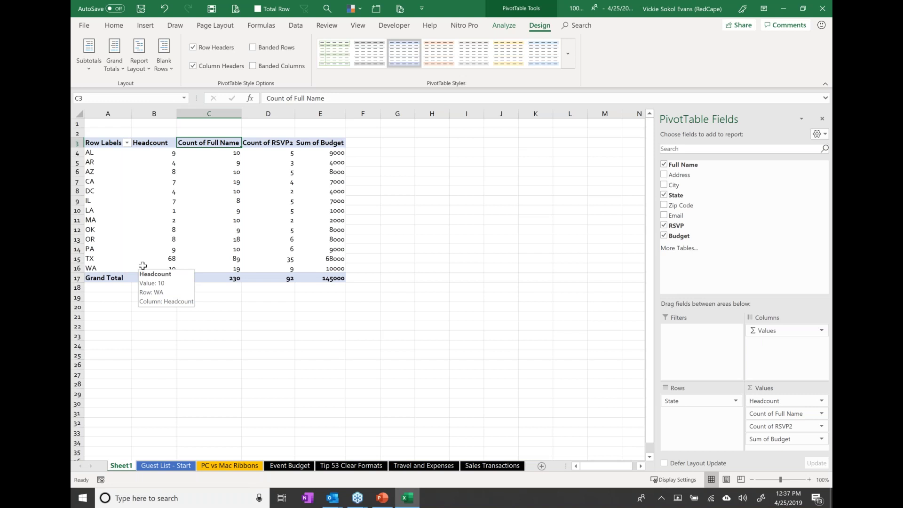
pyautogui.write('Invited')
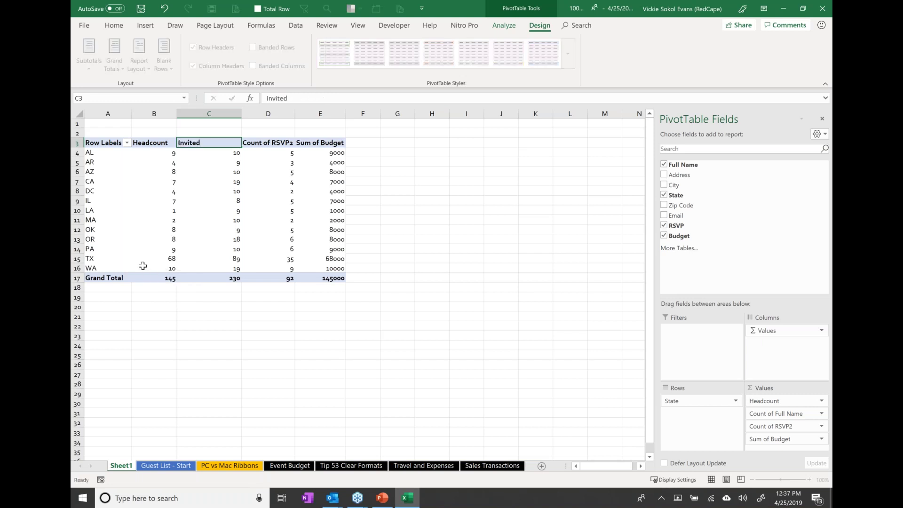
pyautogui.press('Tab')
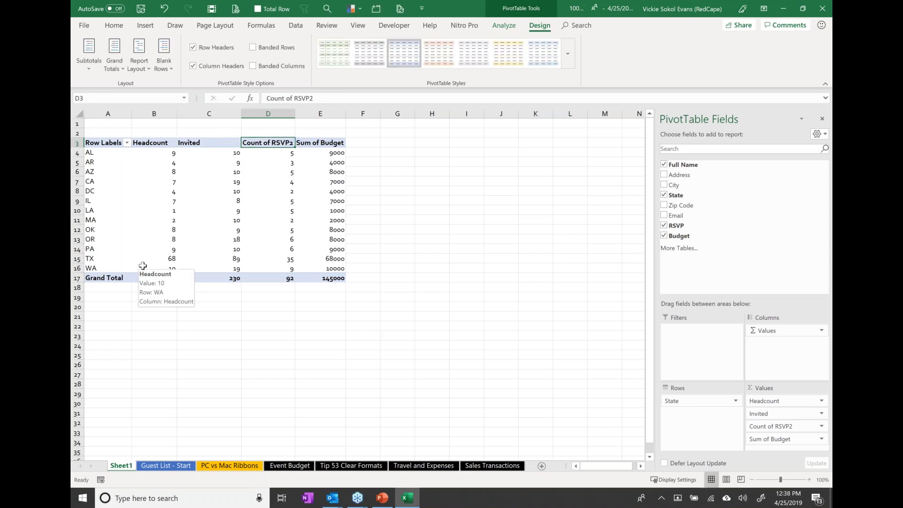
# Rename the remaining headers Responded and Budget, adding a space after the duplicate-name warning.
pyautogui.write('Respon')
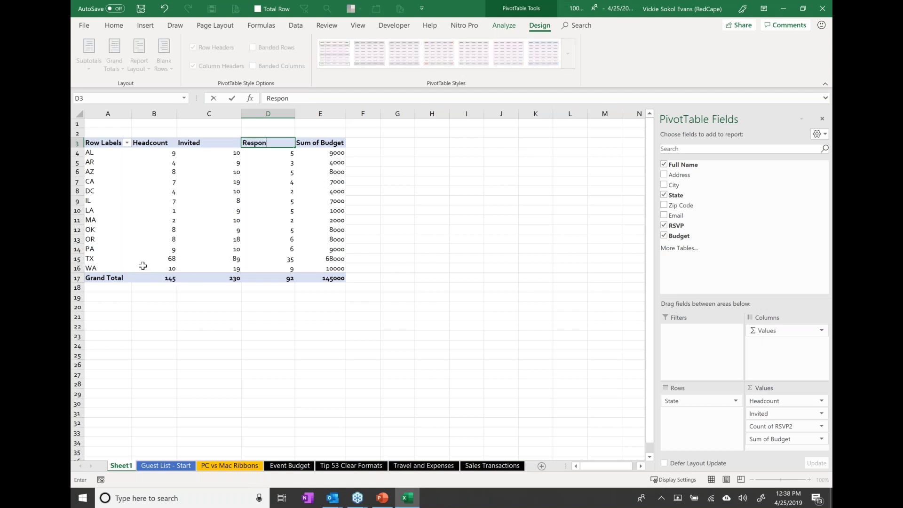
pyautogui.write('sed')
pyautogui.press('BackSpace')
pyautogui.press('BackSpace')
pyautogui.press('BackSpace')
pyautogui.write('ded')
pyautogui.press('Tab')
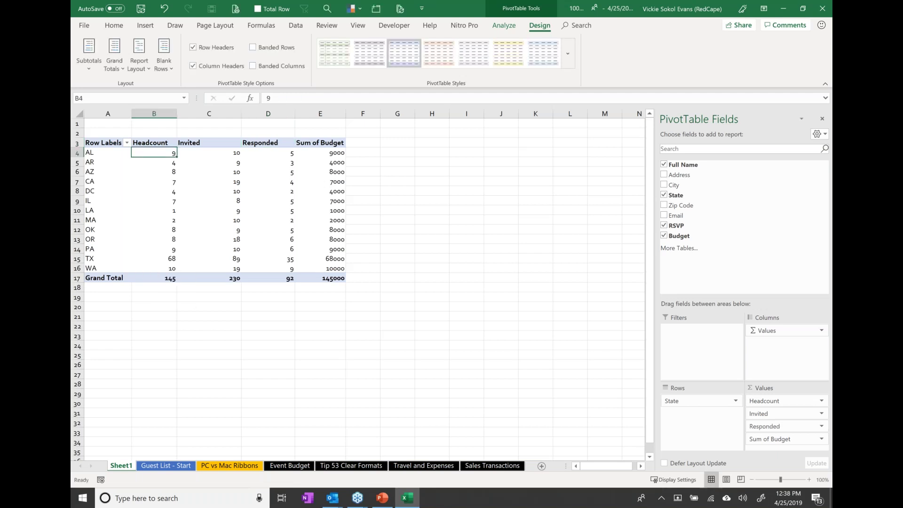
pyautogui.write('Budget')
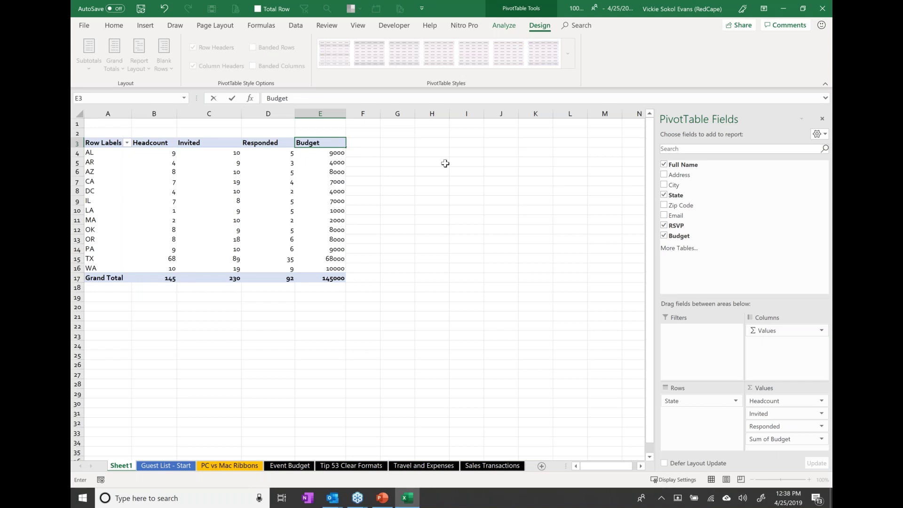
pyautogui.press('Return')
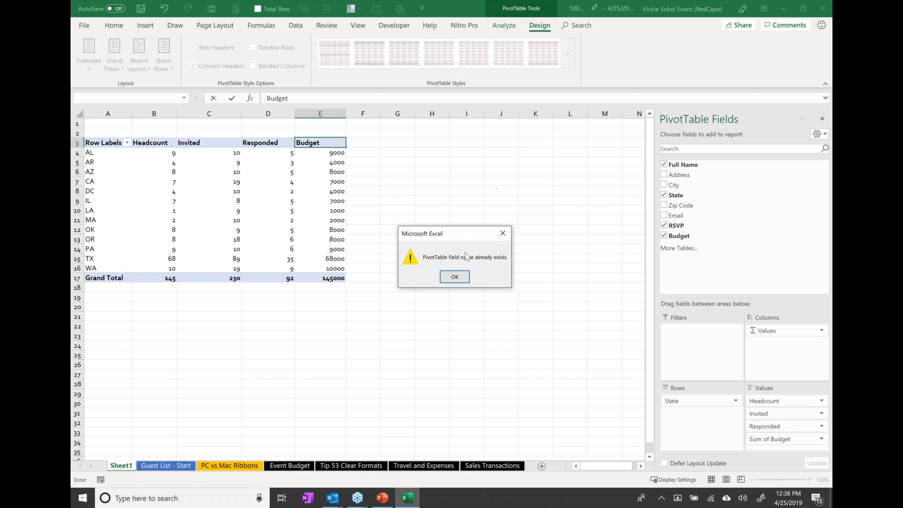
pyautogui.click(455, 277)
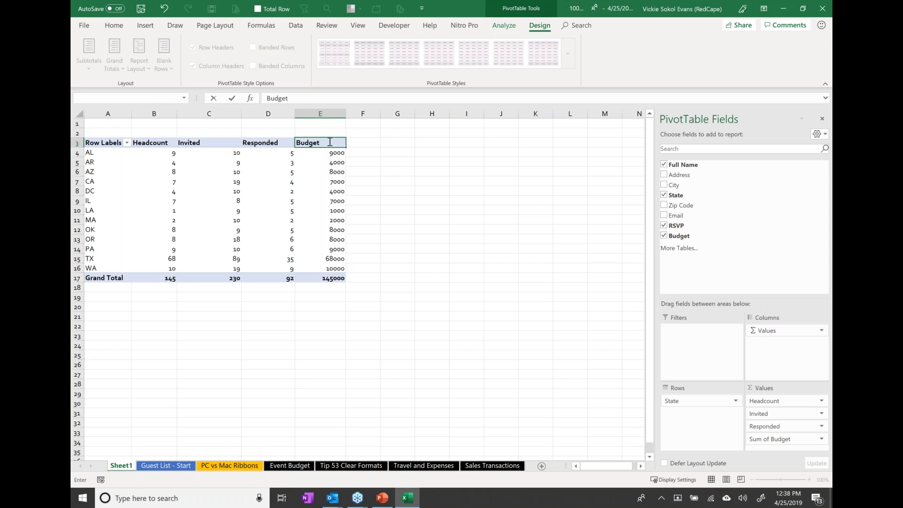
pyautogui.press('Return')
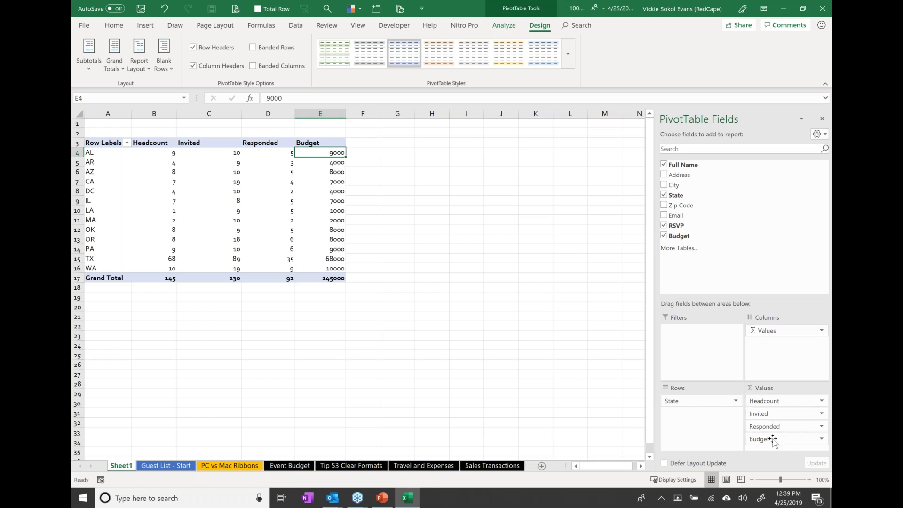
# Move Invited and Responded above Headcount, ordering columns Invited, Responded, Headcount, Budget.
pyautogui.click(772, 414)
pyautogui.moveTo(775, 414); pyautogui.dragTo(782, 408)
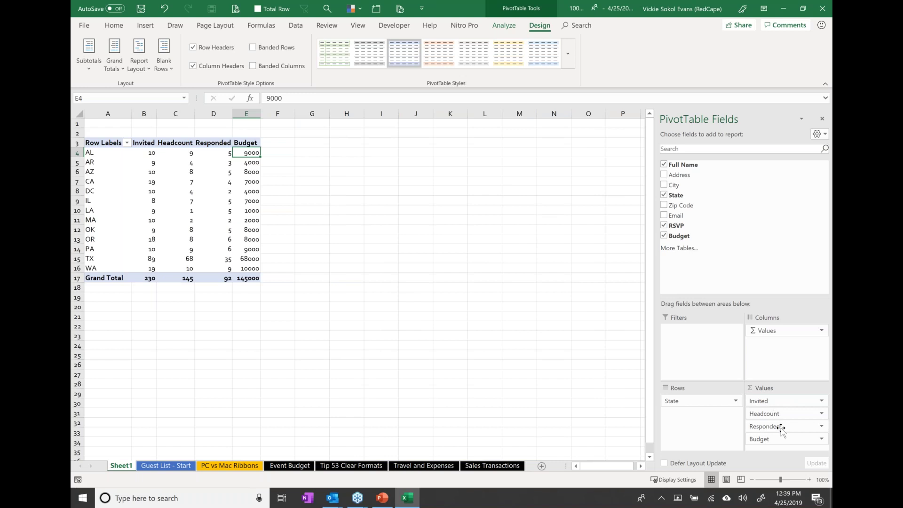
pyautogui.moveTo(781, 427); pyautogui.dragTo(791, 421)
pyautogui.moveTo(781, 407); pyautogui.dragTo(781, 407)
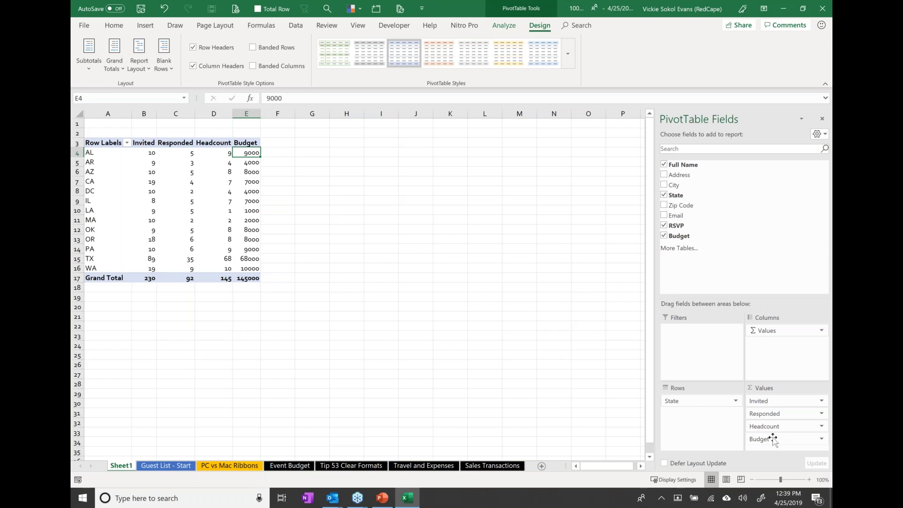
pyautogui.moveTo(203, 236)
# On the PC vs Mac Ribbons sheet, nudge the hand picture up and to the left.
pyautogui.click(226, 467)
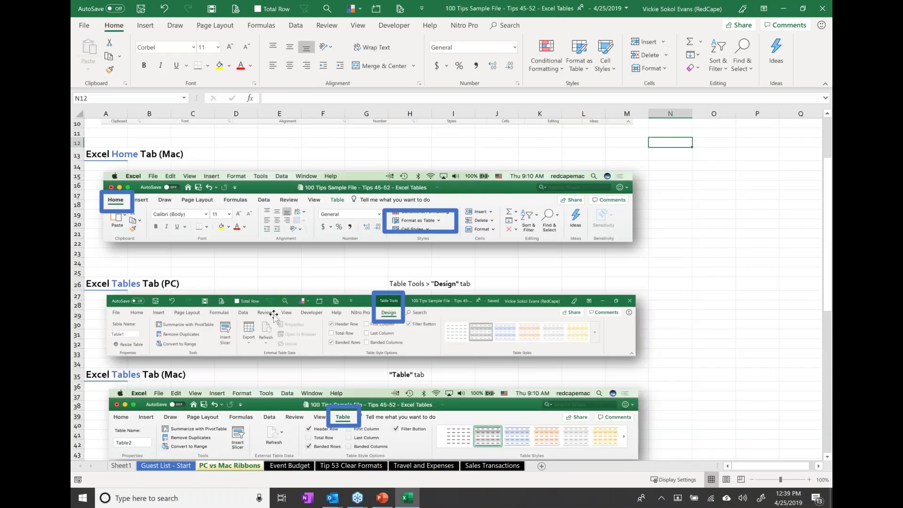
pyautogui.scroll(-1, 274, 314)
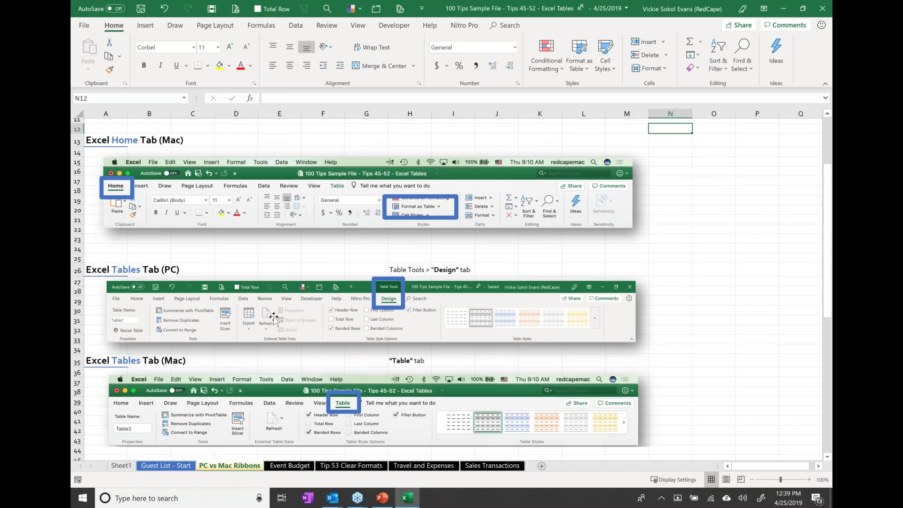
pyautogui.scroll(-6, 274, 318)
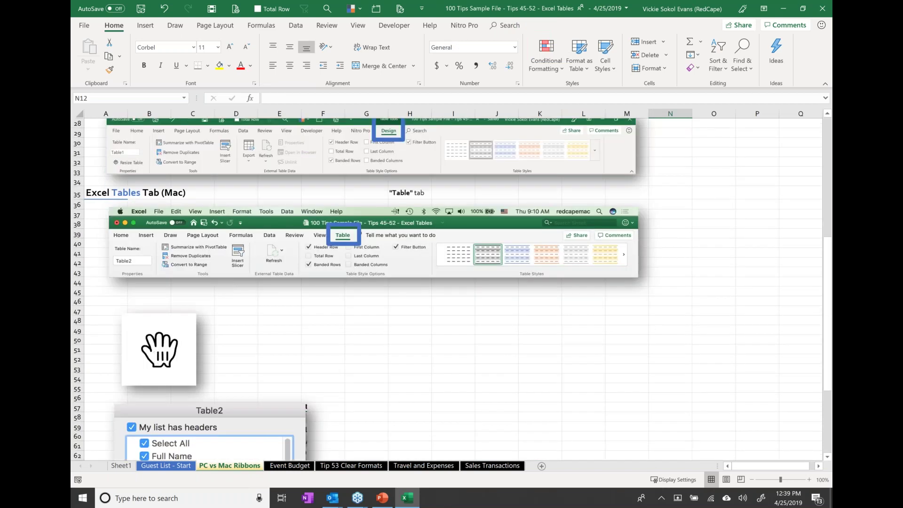
pyautogui.moveTo(159, 350); pyautogui.dragTo(156, 336)
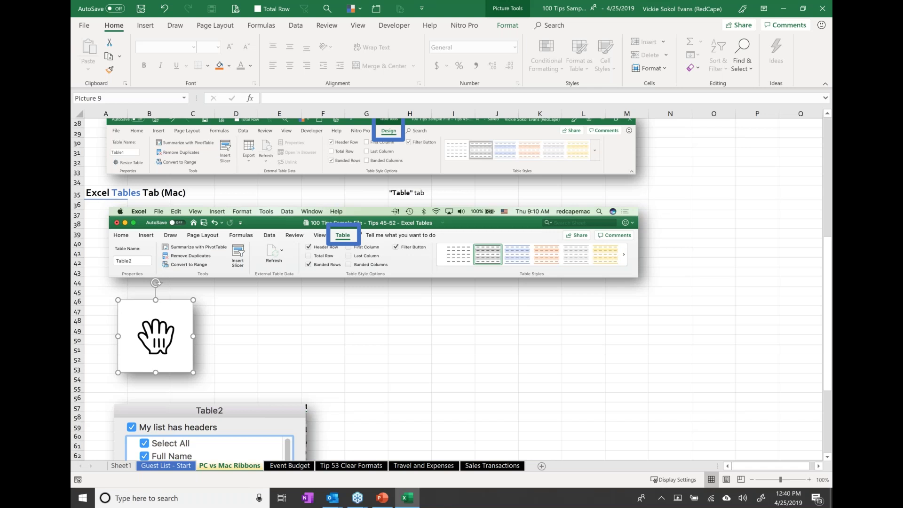
# Select the Table2 filter picture, then go to the Guest List - Start sheet.
pyautogui.scroll(-1, 452, 290)
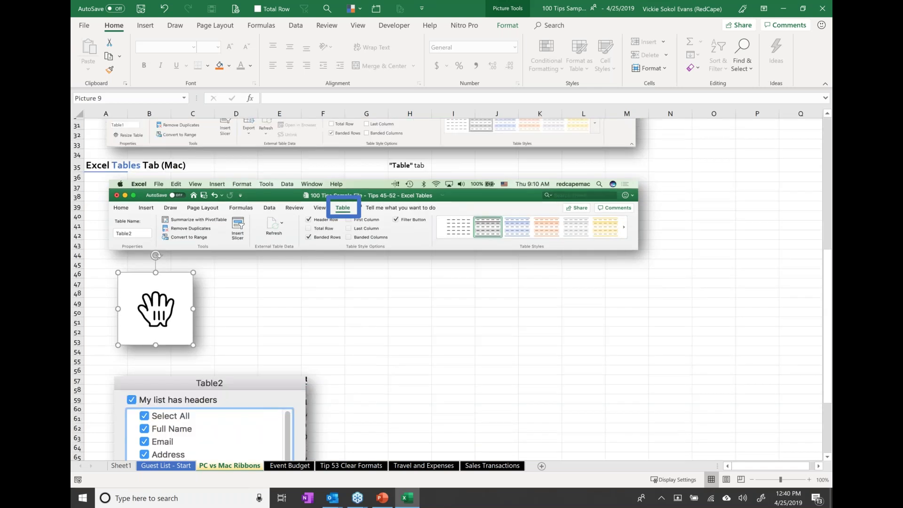
pyautogui.scroll(-3, 451, 289)
pyautogui.click(161, 302)
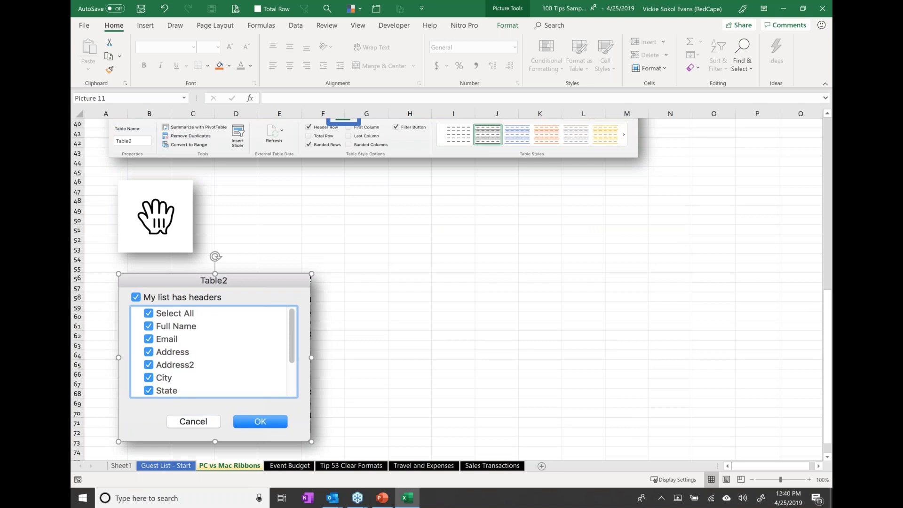
pyautogui.scroll(3, 390, 263)
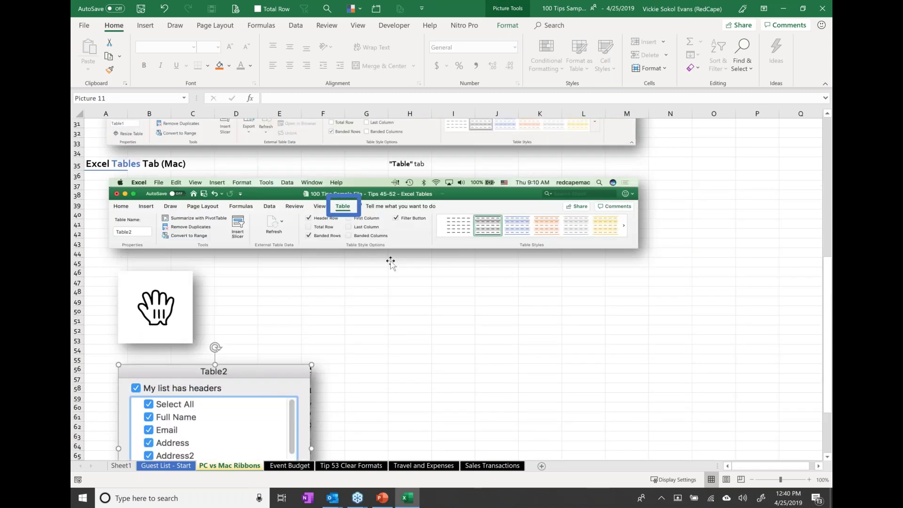
pyautogui.scroll(7, 390, 262)
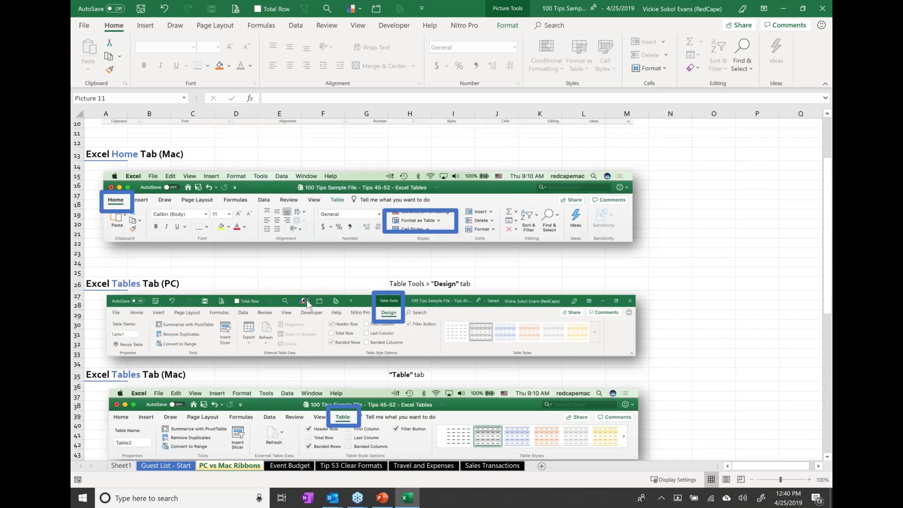
pyautogui.hotkey('ctrl', 'pageup')
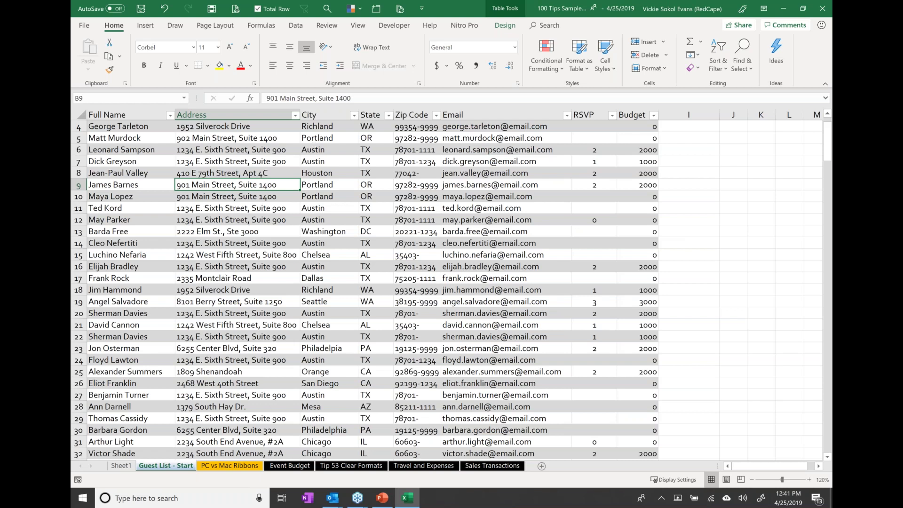
# Filter the guest table to blank RSVPs in states OK and AL, showing 9 of 230 records.
pyautogui.scroll(1, 447, 273)
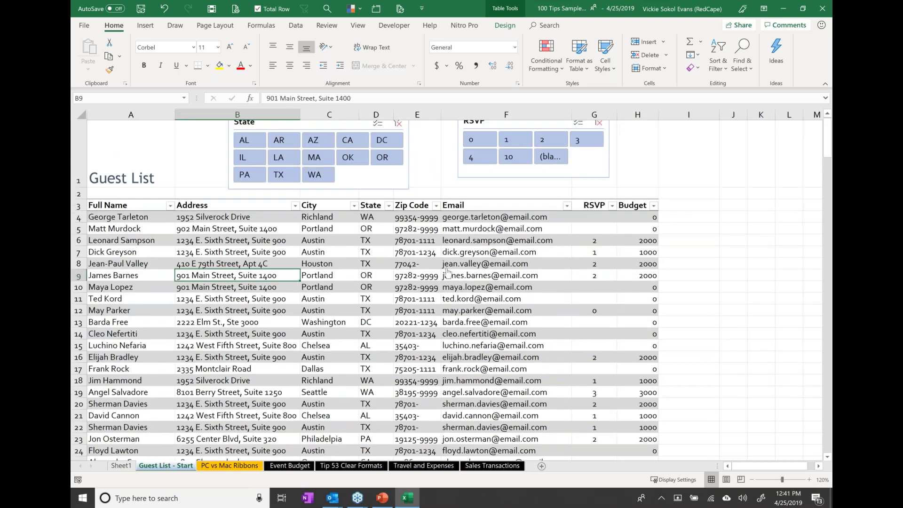
pyautogui.scroll(1, 447, 272)
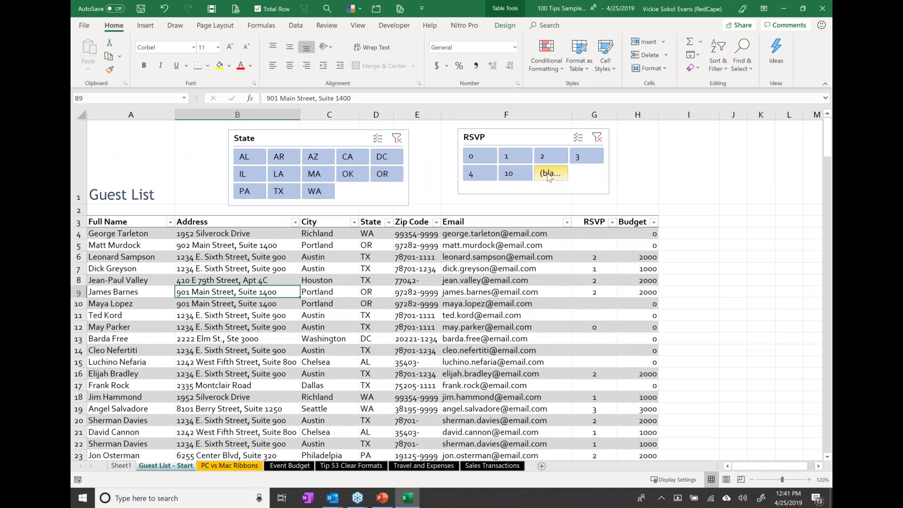
pyautogui.click(548, 178)
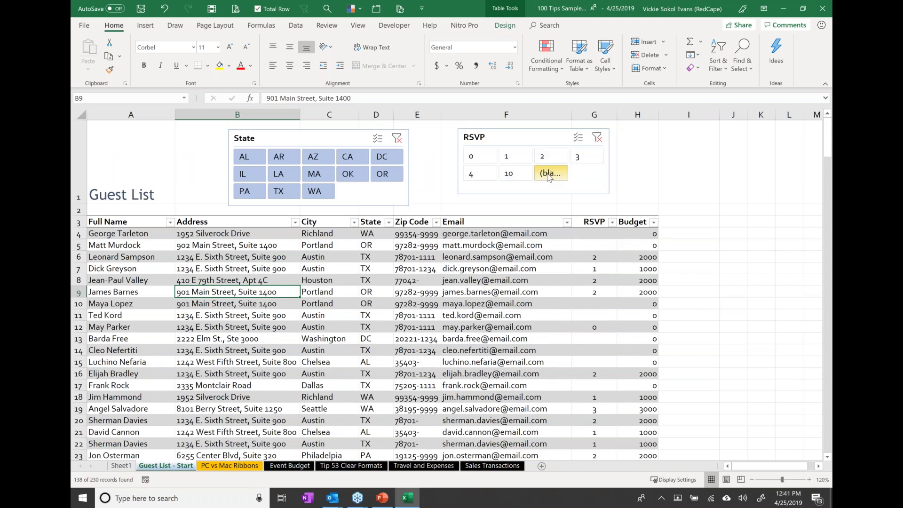
pyautogui.click(348, 174)
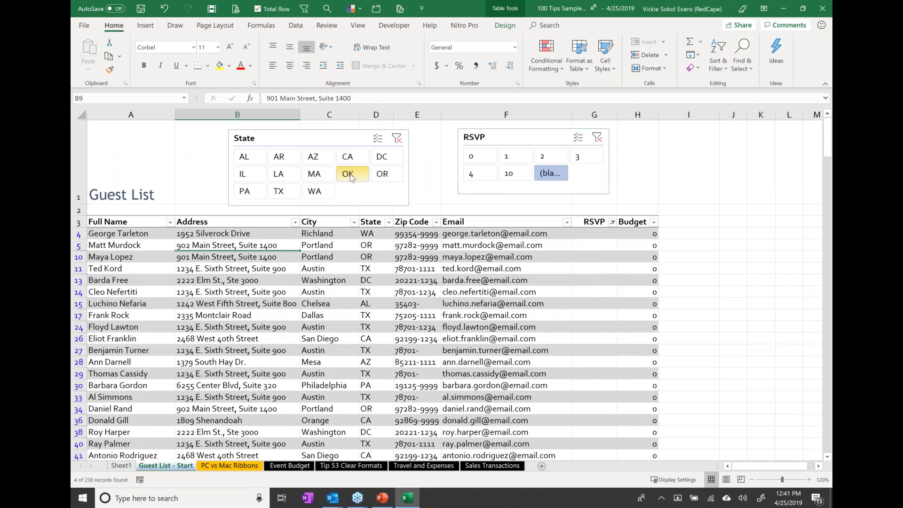
pyautogui.click(376, 138)
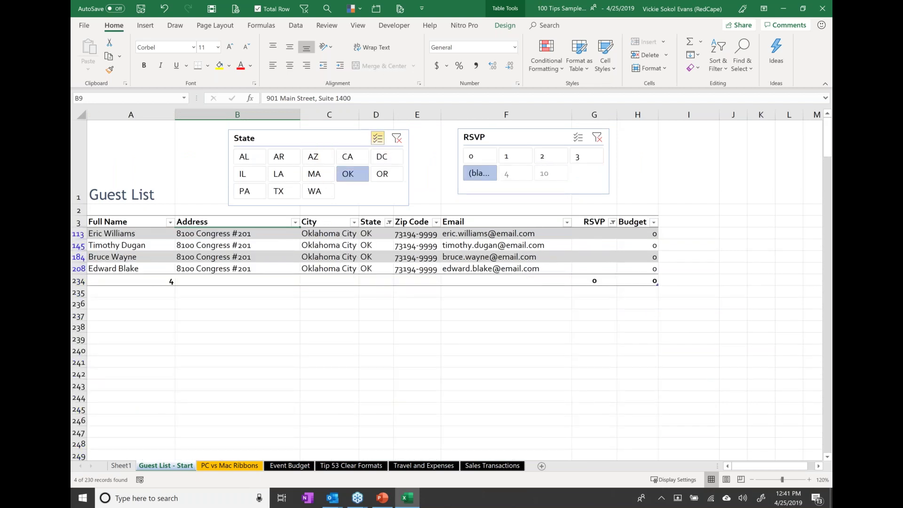
pyautogui.click(250, 158)
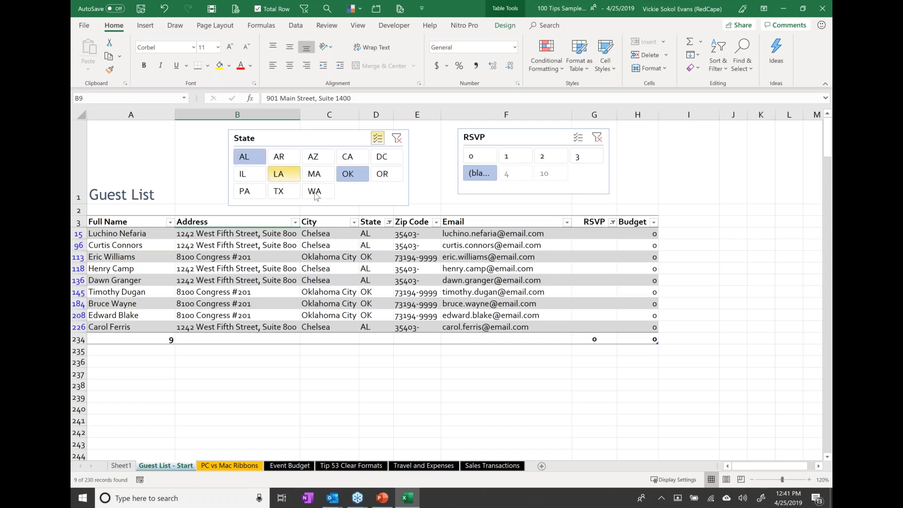
pyautogui.click(378, 138)
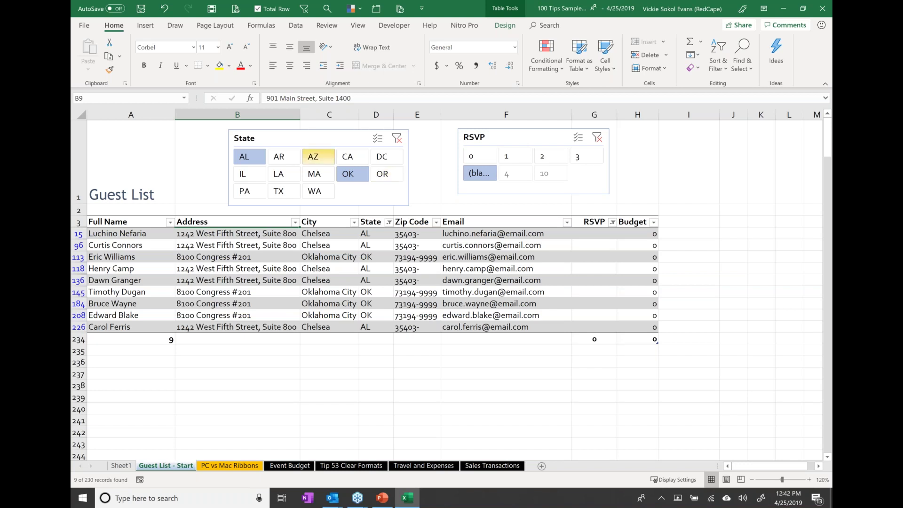
pyautogui.click(238, 257)
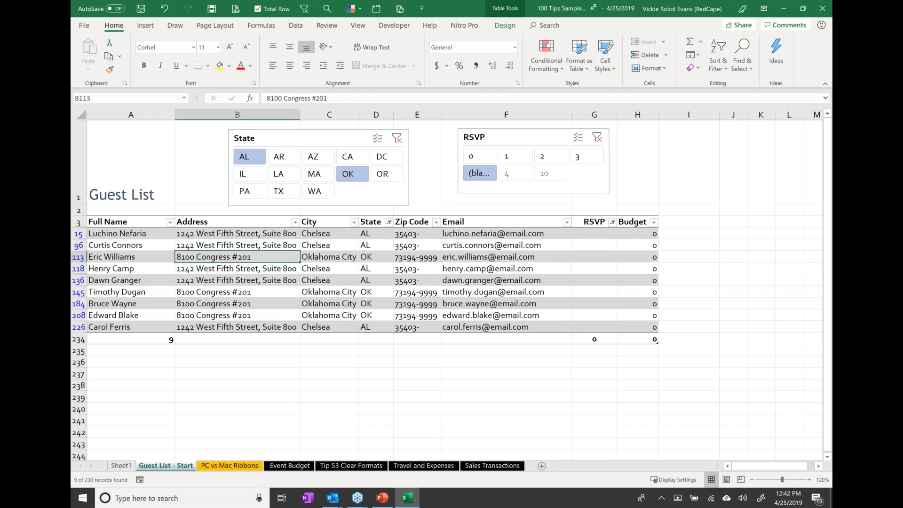
# Select the Email header cell F3, then switch to the PC vs Mac Ribbons sheet.
pyautogui.click(458, 223)
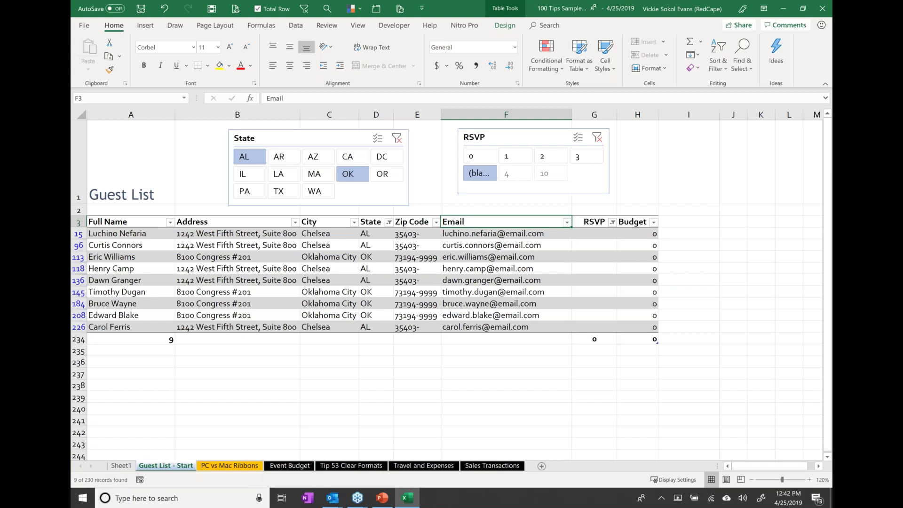
pyautogui.click(222, 471)
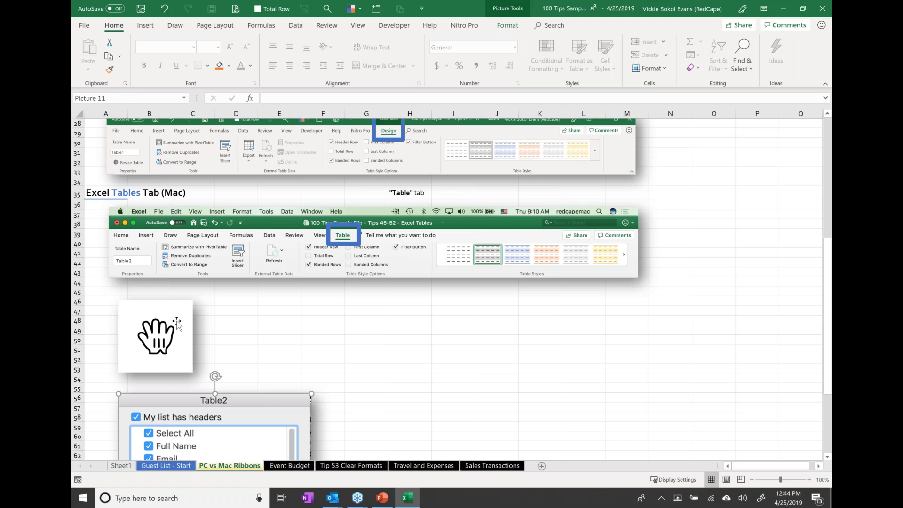
# Return to Guest List - Start and check cells B113, A118 and A13 with every guest shown.
pyautogui.click(172, 467)
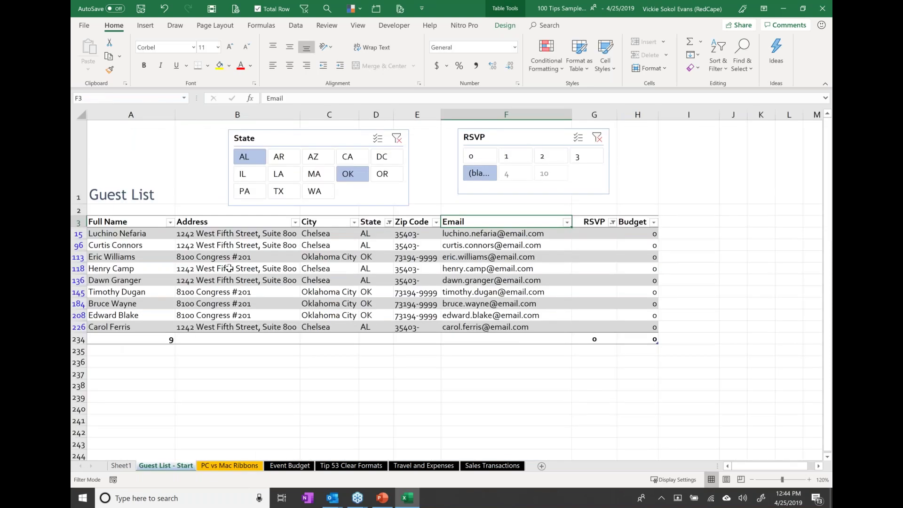
pyautogui.click(226, 257)
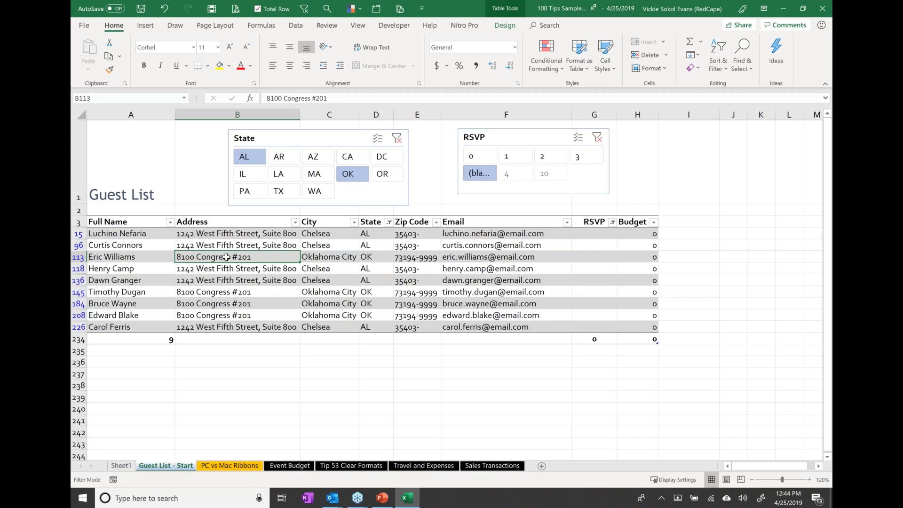
pyautogui.click(144, 267)
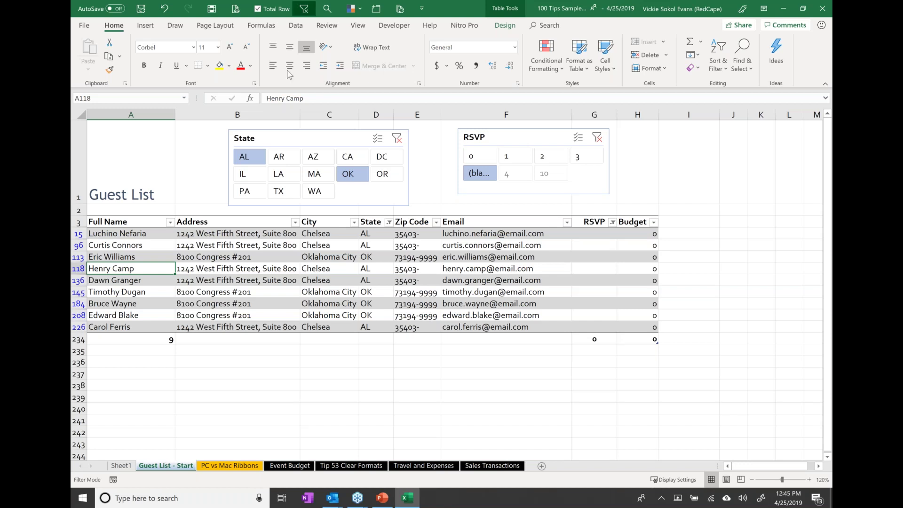
pyautogui.click(137, 338)
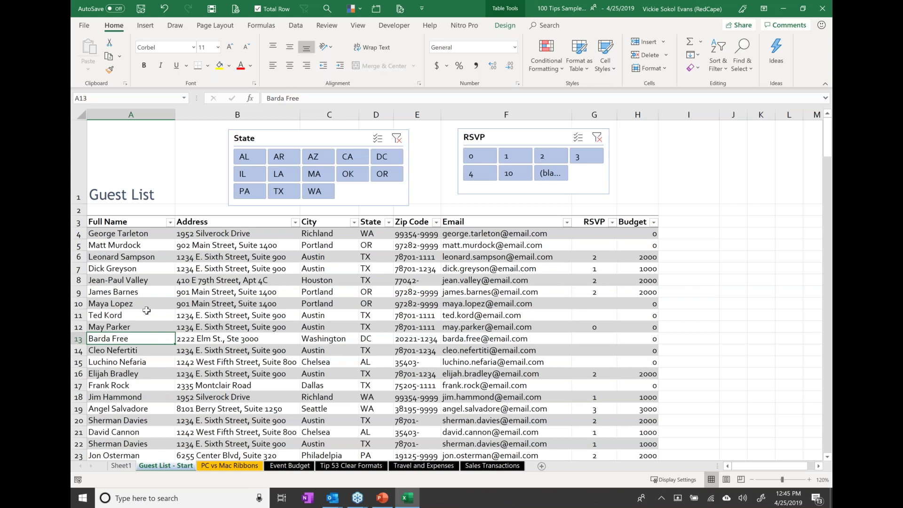
pyautogui.scroll(-2, 147, 310)
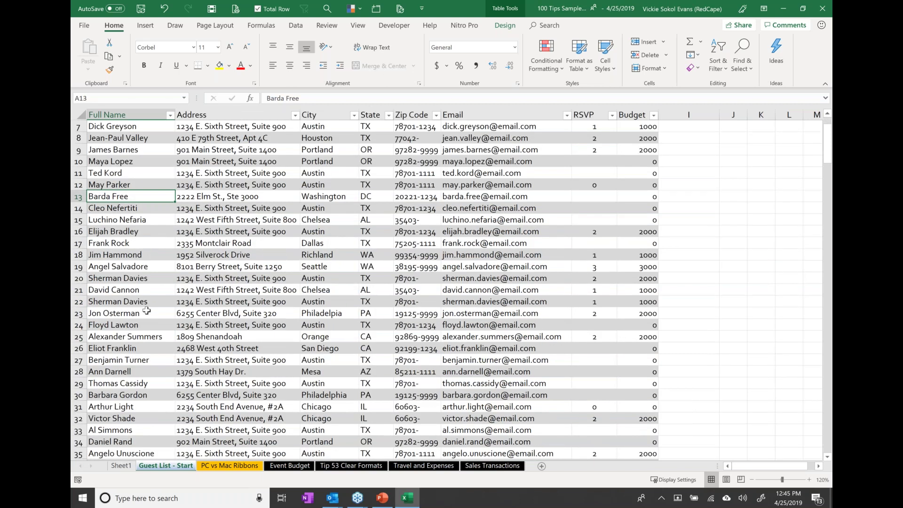
# Jump from cell A6 to the total row 234, showing 230 names and 145000 Budget.
pyautogui.scroll(2, 147, 310)
pyautogui.click(139, 260)
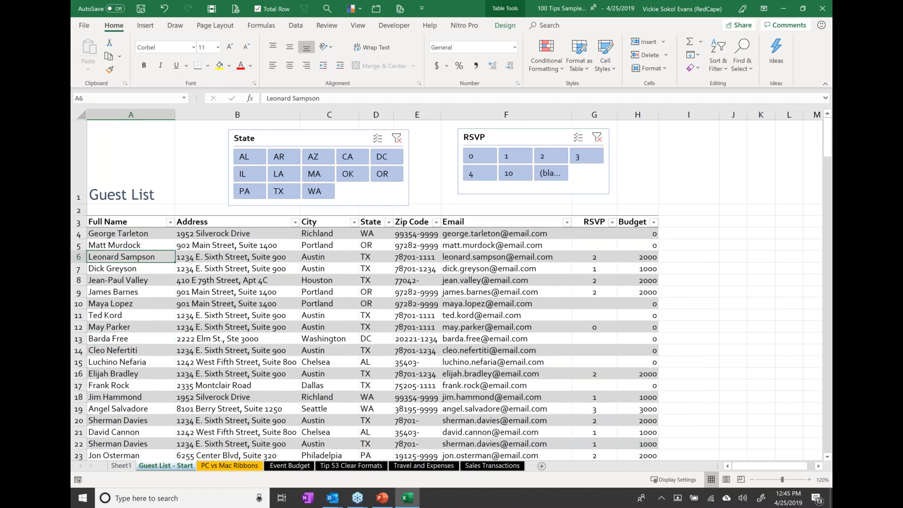
pyautogui.scroll(-13, 144, 347)
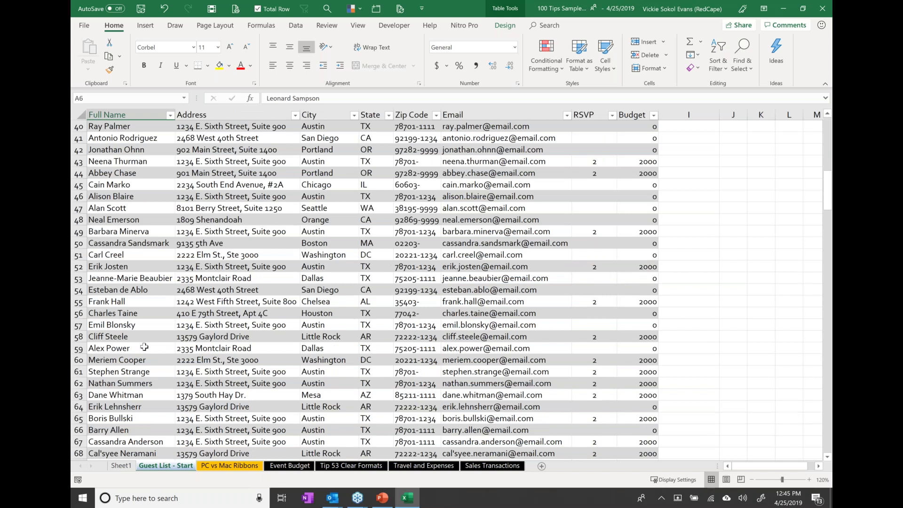
pyautogui.hotkey('ctrl', 'Down')
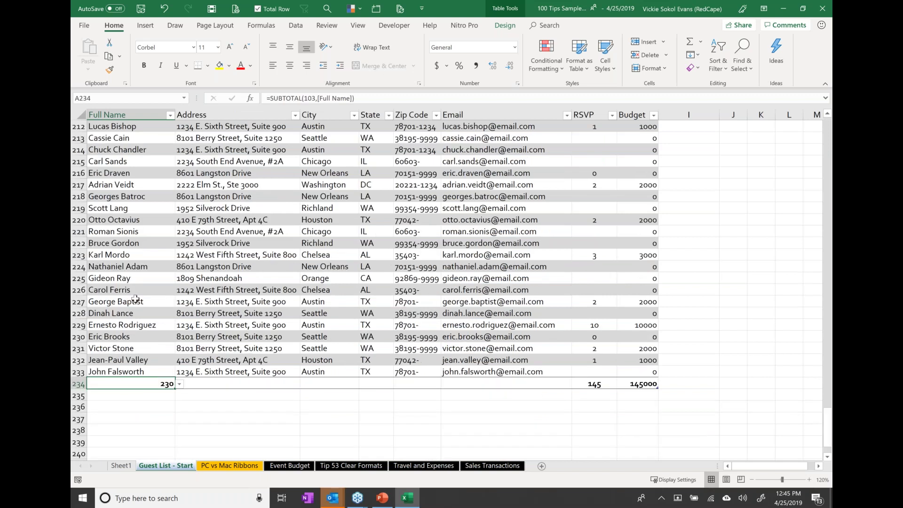
# Copy range A227:G229, the last three guest rows from Full Name to Budget.
pyautogui.moveTo(135, 299); pyautogui.dragTo(600, 325)
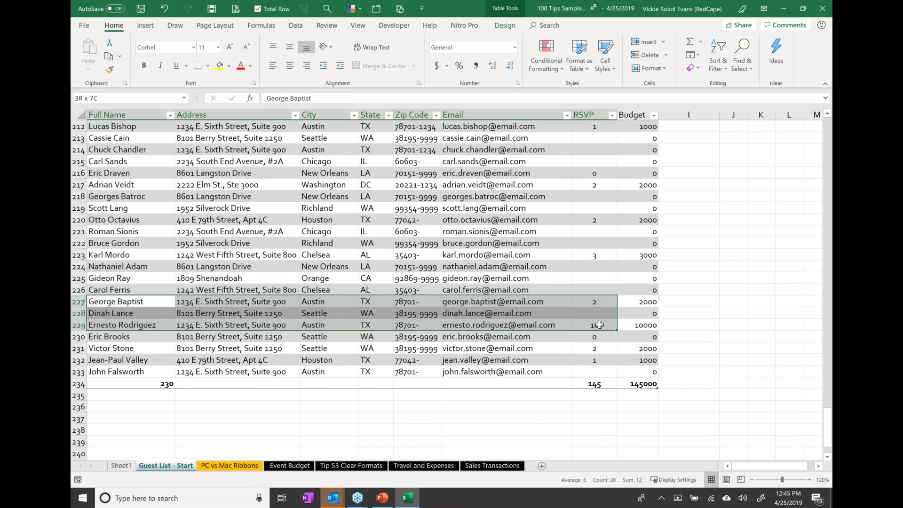
pyautogui.hotkey('ctrl', 'c')
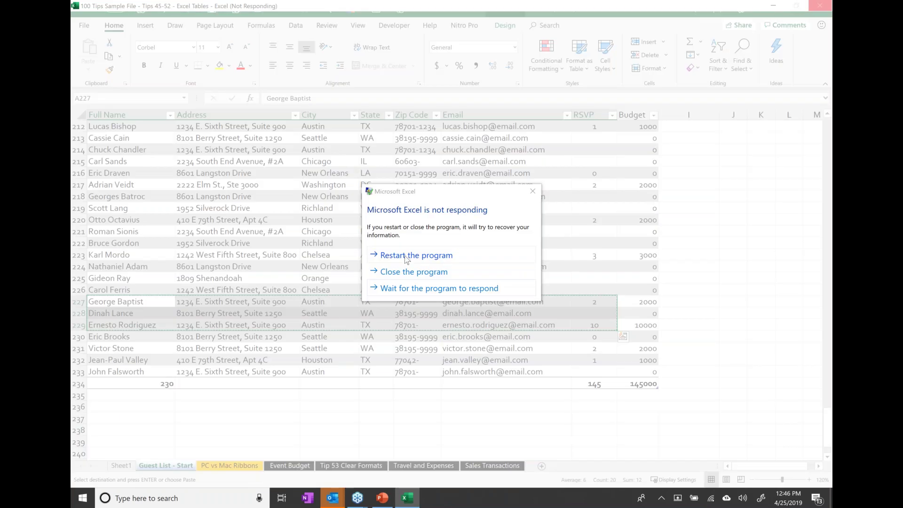
# Close the frozen Excel and reopen 100 Tips Sample File - Tips 45-52 - Excel Tables.
pyautogui.click(406, 256)
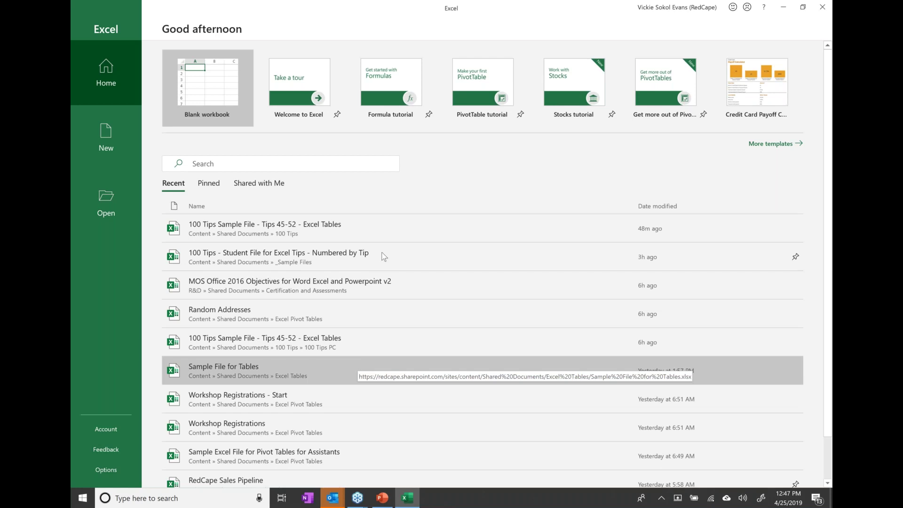
pyautogui.click(302, 228)
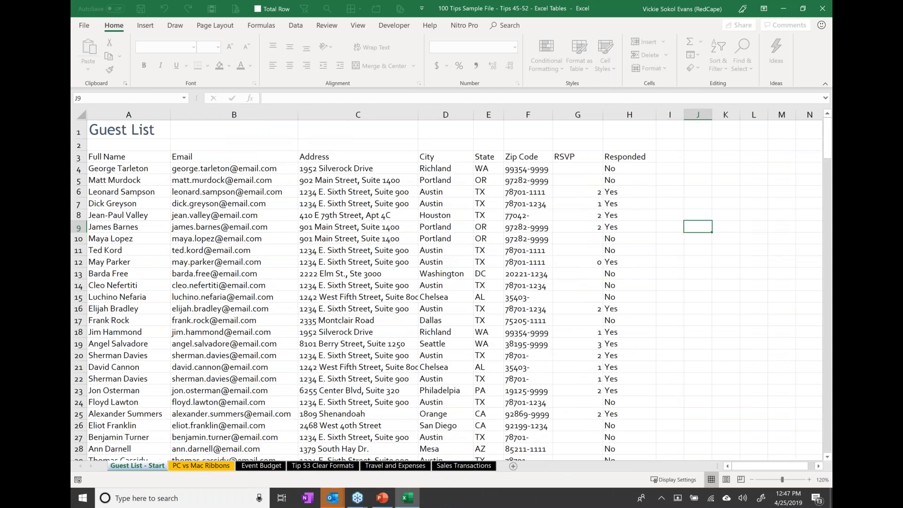
# With a guest name cell active, open the Format as Table style gallery.
pyautogui.click(126, 182)
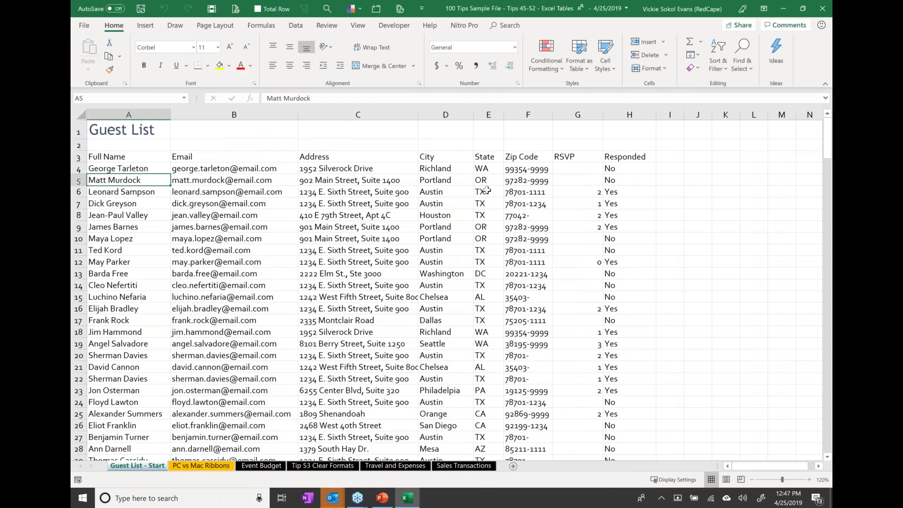
pyautogui.click(523, 192)
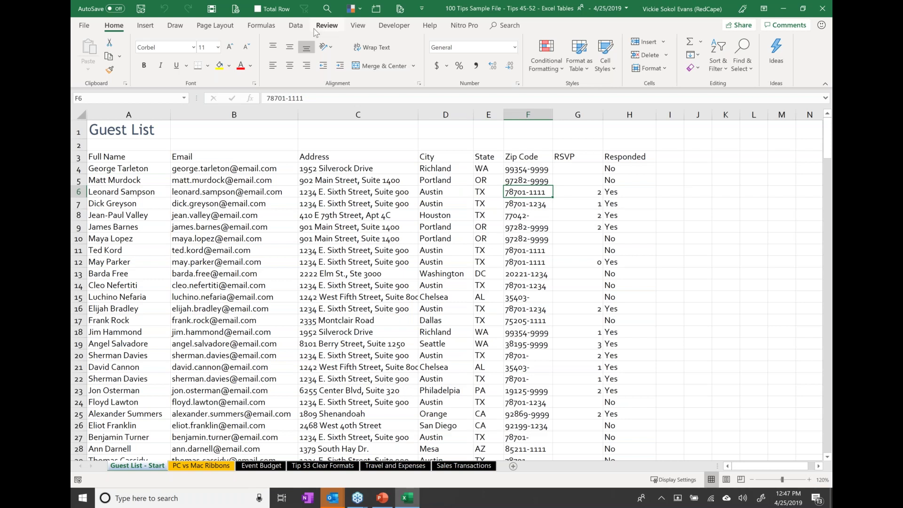
pyautogui.click(127, 215)
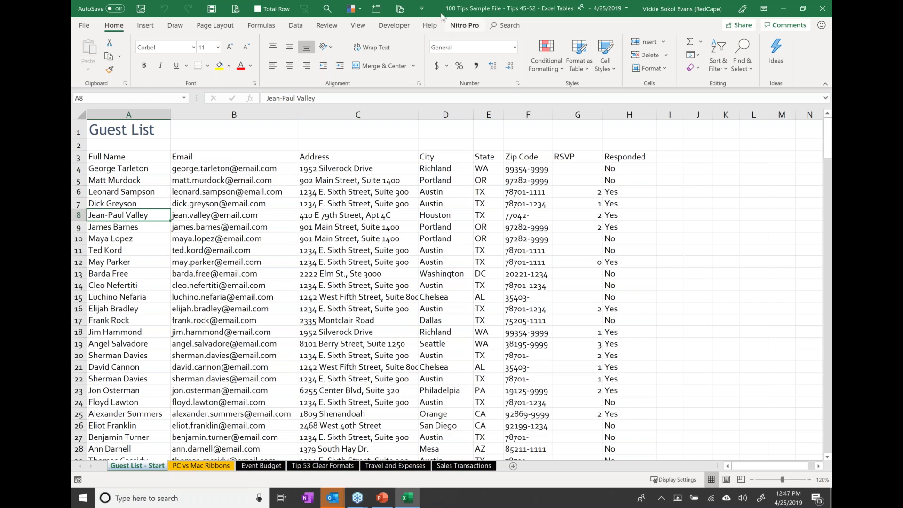
pyautogui.moveTo(444, 18)
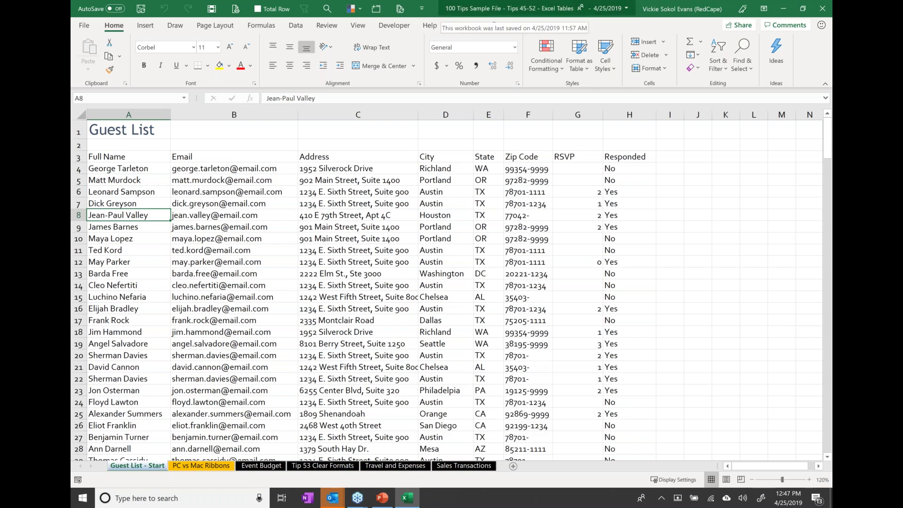
pyautogui.click(133, 192)
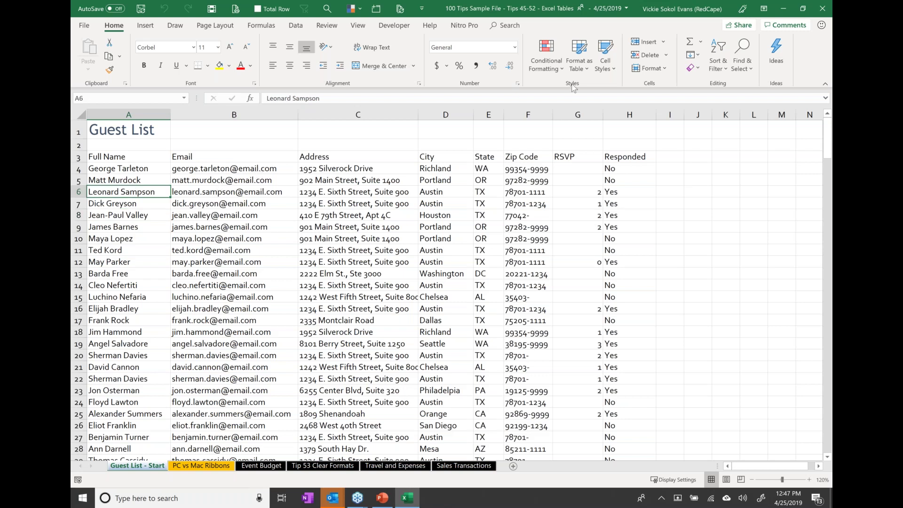
pyautogui.click(575, 69)
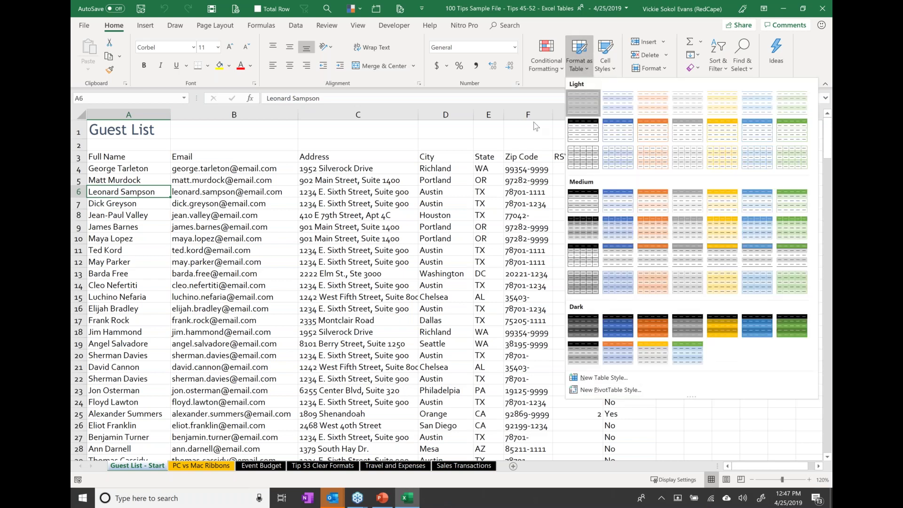
pyautogui.click(583, 103)
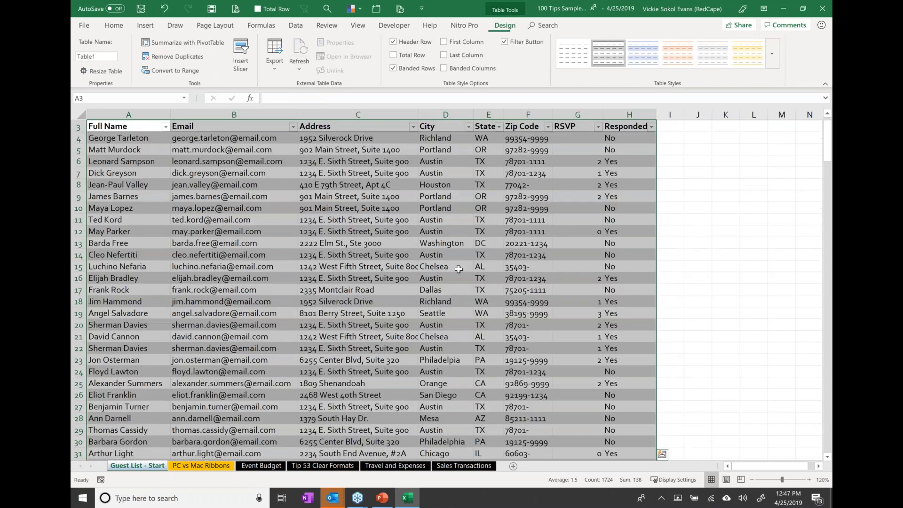
pyautogui.scroll(1, 459, 269)
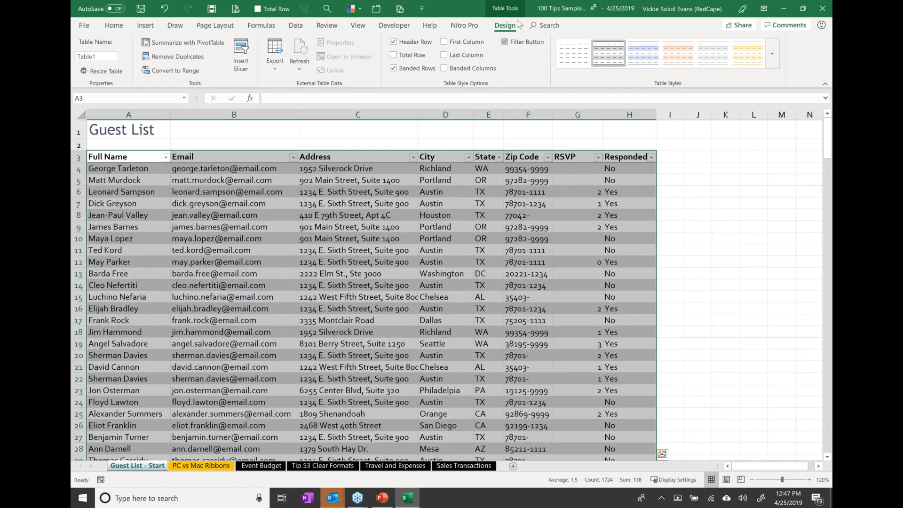
pyautogui.hotkey('ctrl', 'q')
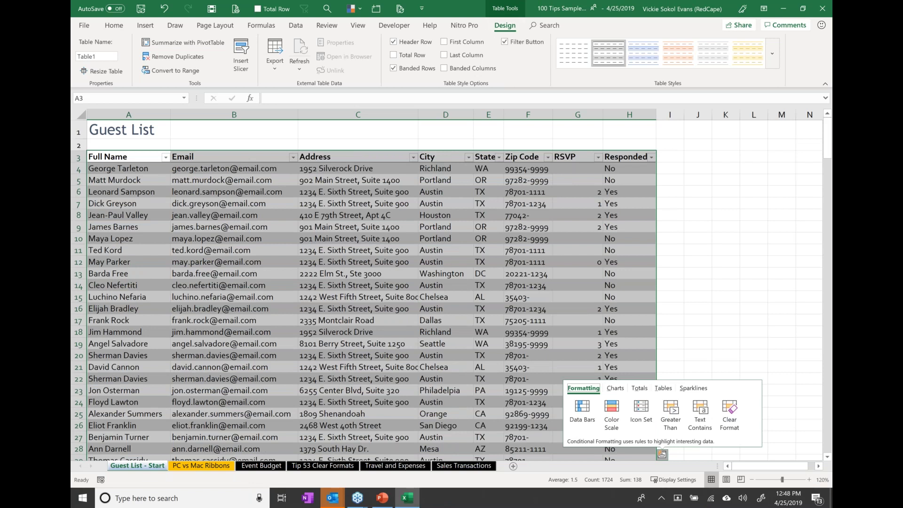
pyautogui.click(446, 129)
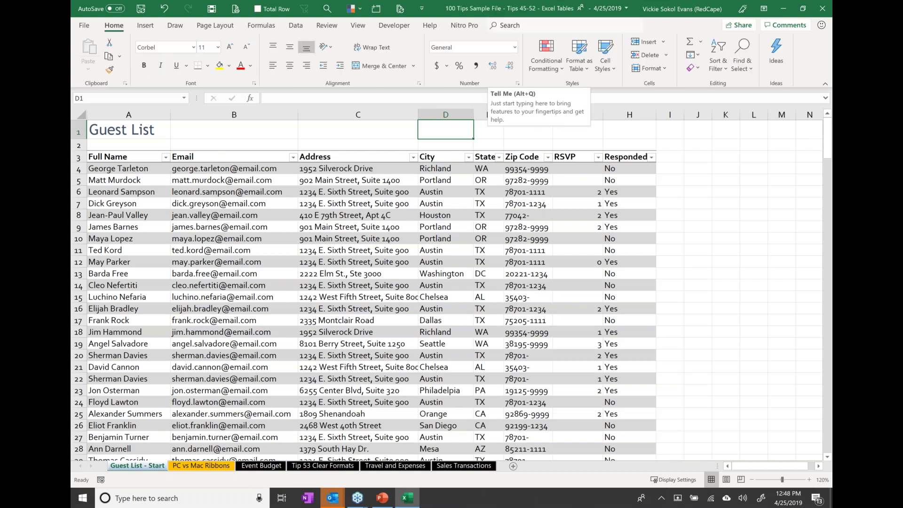
# In PowerPoint, present slide 11, Get the sample file, then end the slide show.
pyautogui.click(128, 226)
pyautogui.hotkey('alt', 'Tab')
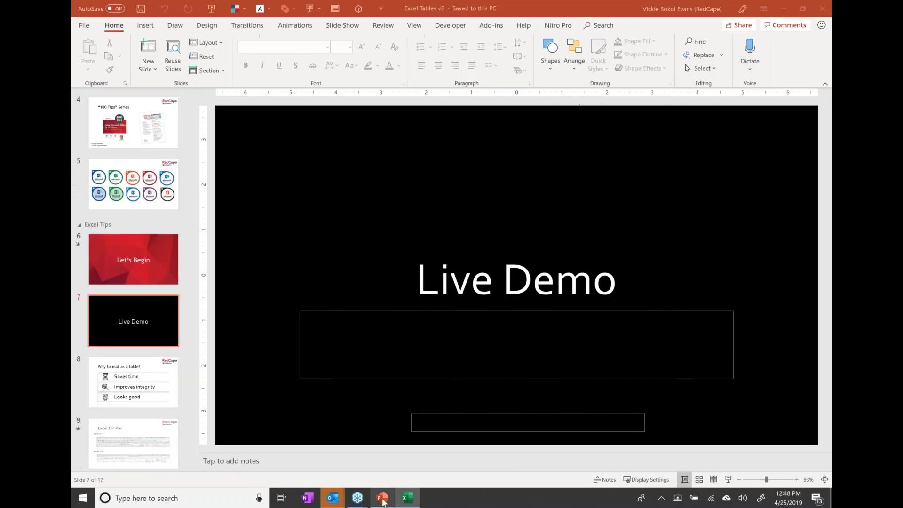
pyautogui.scroll(-5, 151, 381)
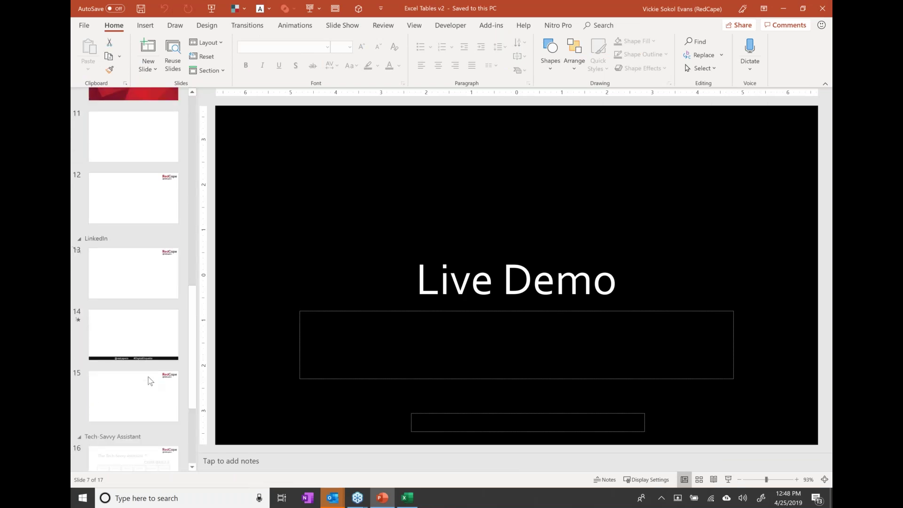
pyautogui.scroll(-2, 151, 381)
pyautogui.scroll(4, 151, 381)
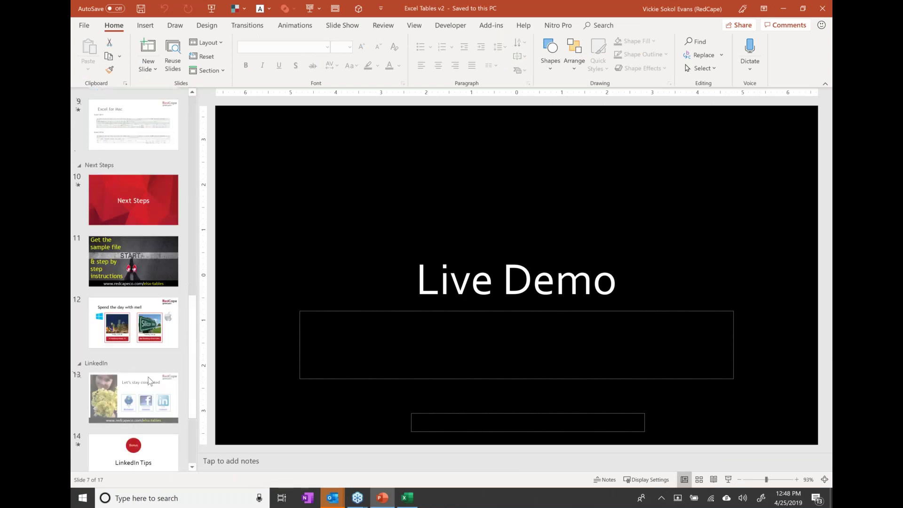
pyautogui.scroll(1, 149, 381)
pyautogui.click(133, 303)
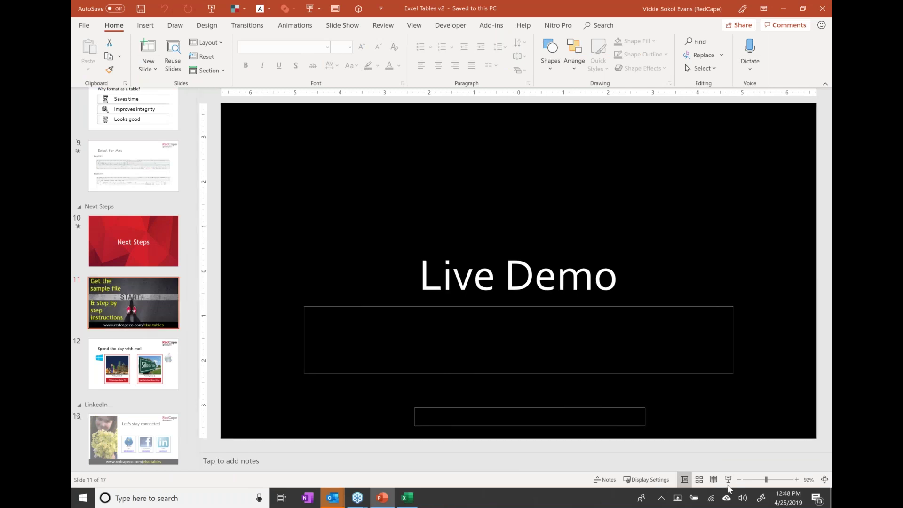
pyautogui.click(728, 480)
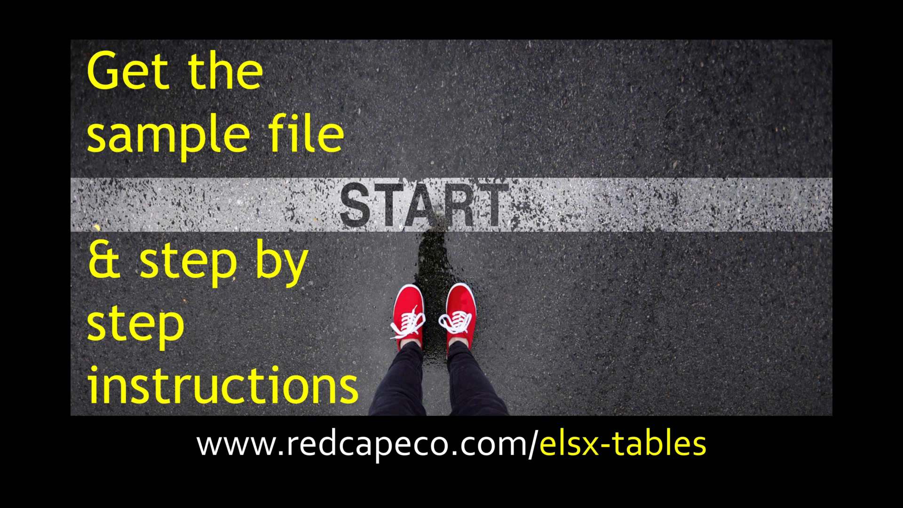
pyautogui.press('Escape')
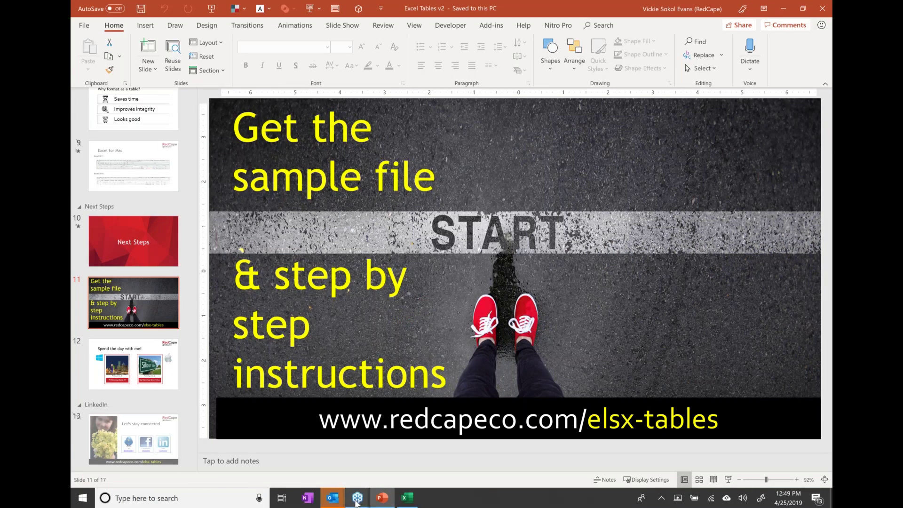
# Back in Excel, select the entire column A of guest names.
pyautogui.click(403, 500)
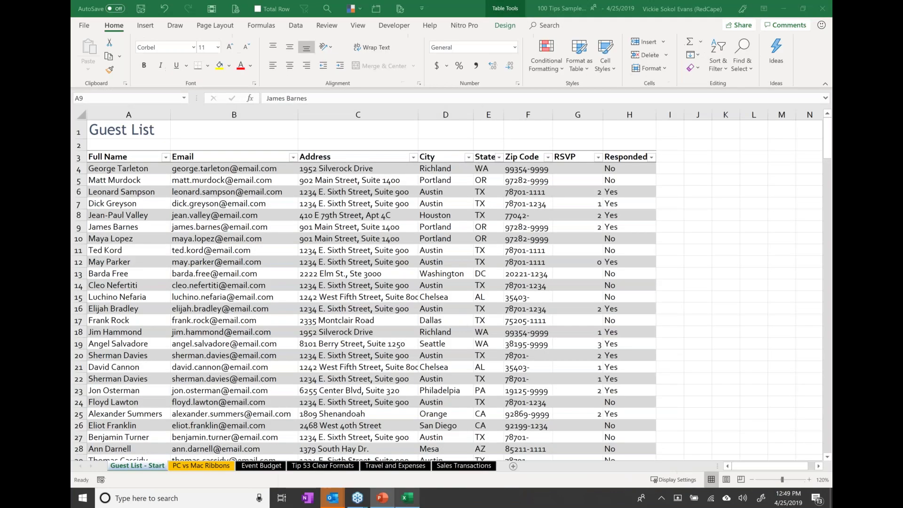
pyautogui.click(150, 295)
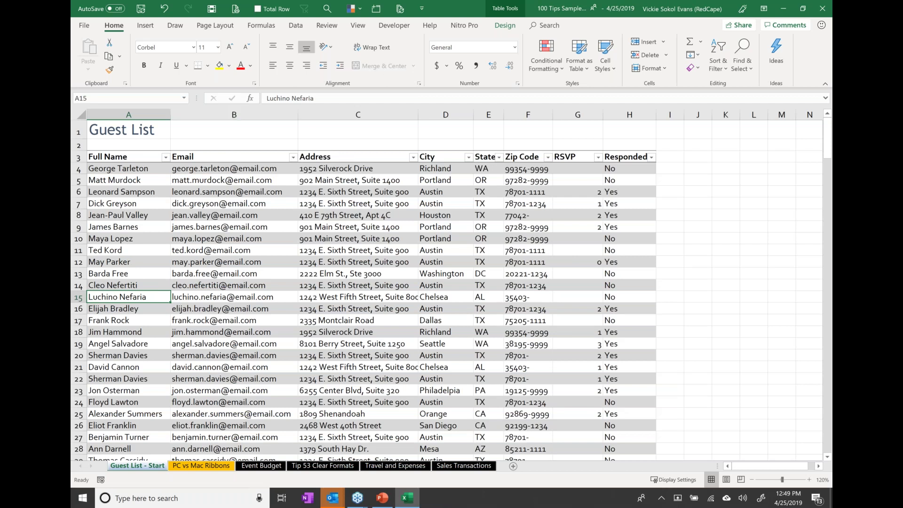
pyautogui.click(131, 156)
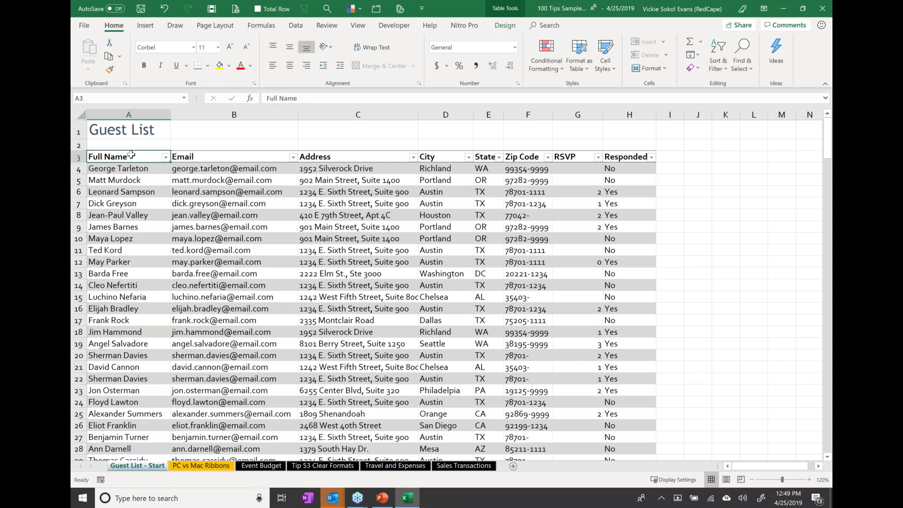
pyautogui.click(129, 114)
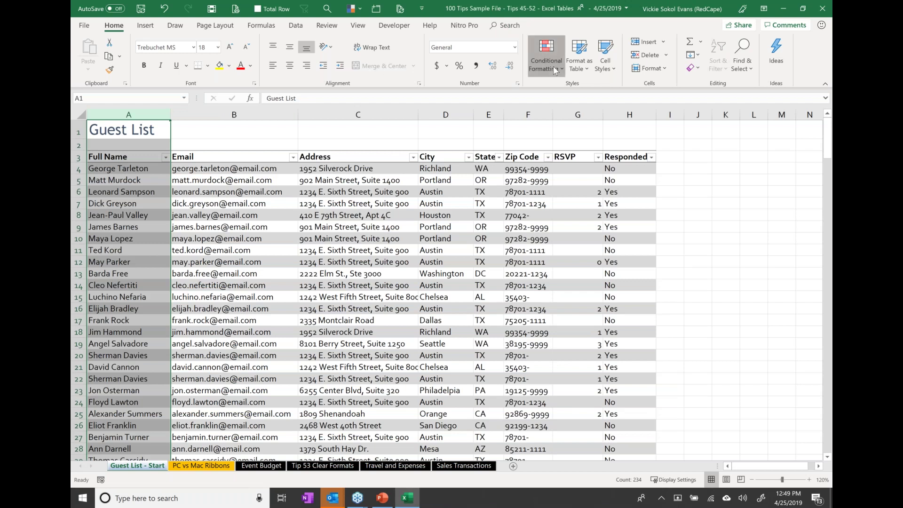
# Apply Duplicate Values formatting to column A with Light Red Fill and Dark Red Text.
pyautogui.click(553, 69)
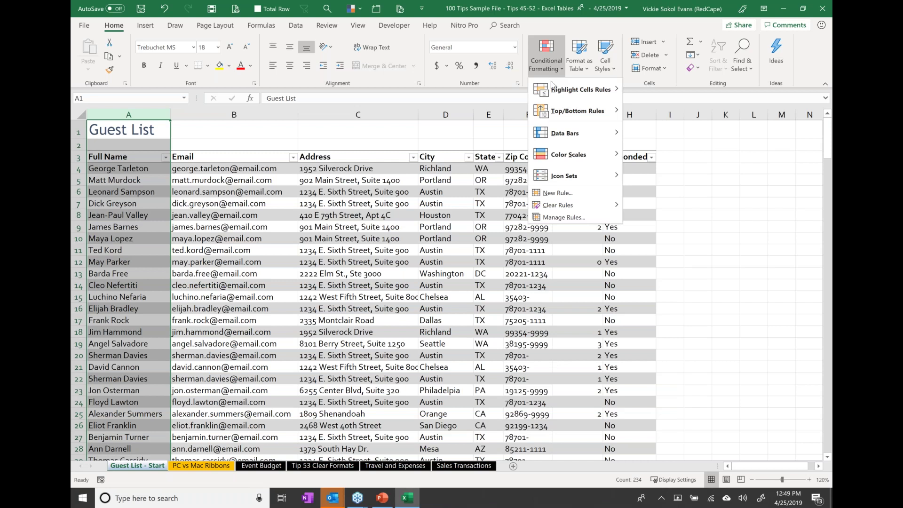
pyautogui.moveTo(569, 89)
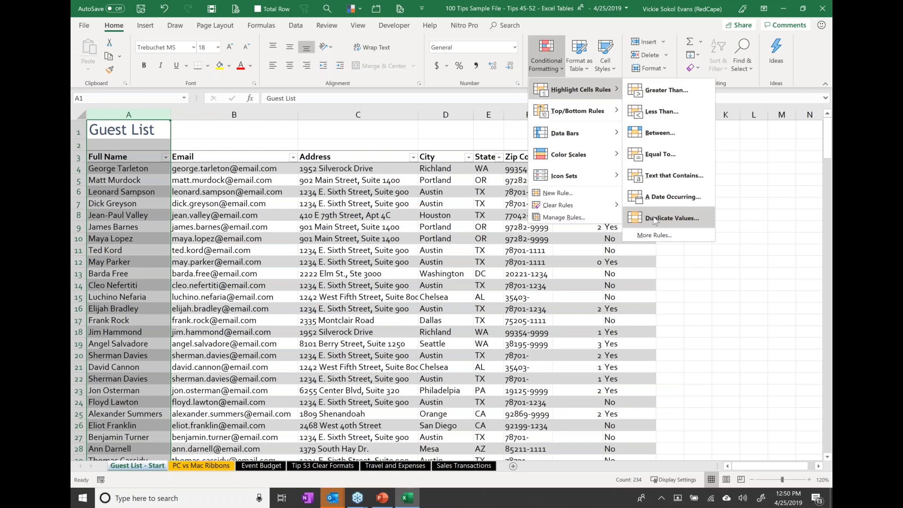
pyautogui.click(692, 219)
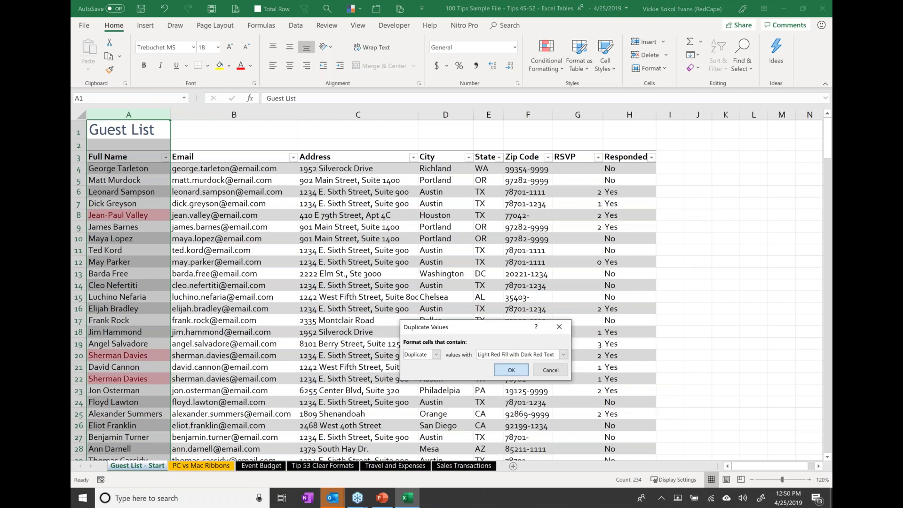
pyautogui.click(511, 369)
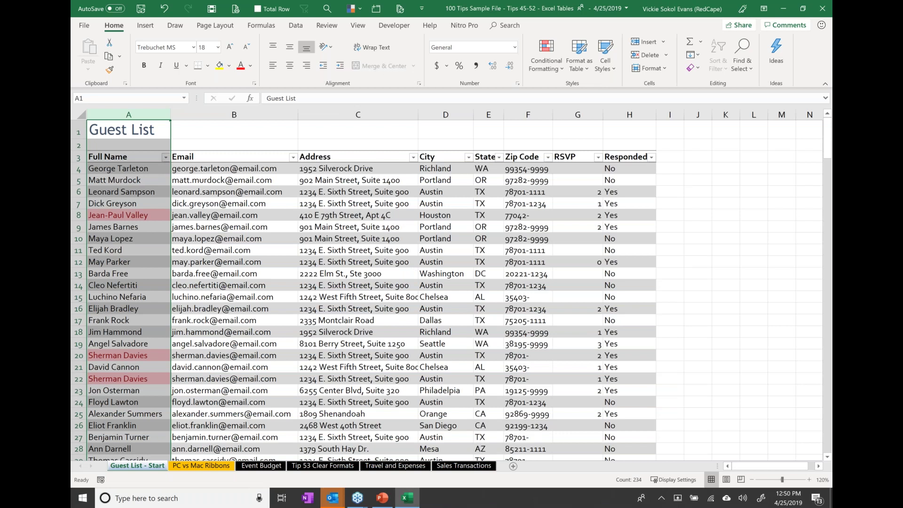
pyautogui.click(165, 157)
pyautogui.moveTo(140, 197)
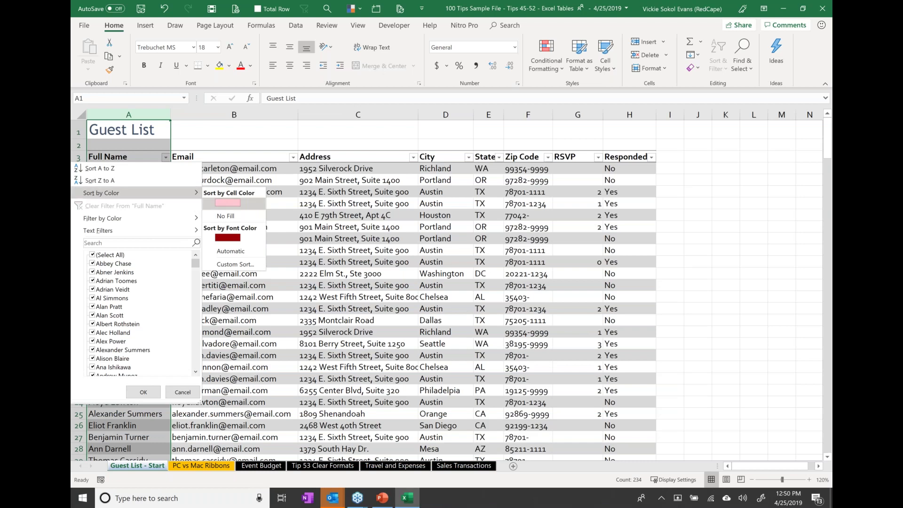
# Sort the Full Name column by its pink cell colour so the duplicate names come first.
pyautogui.click(228, 203)
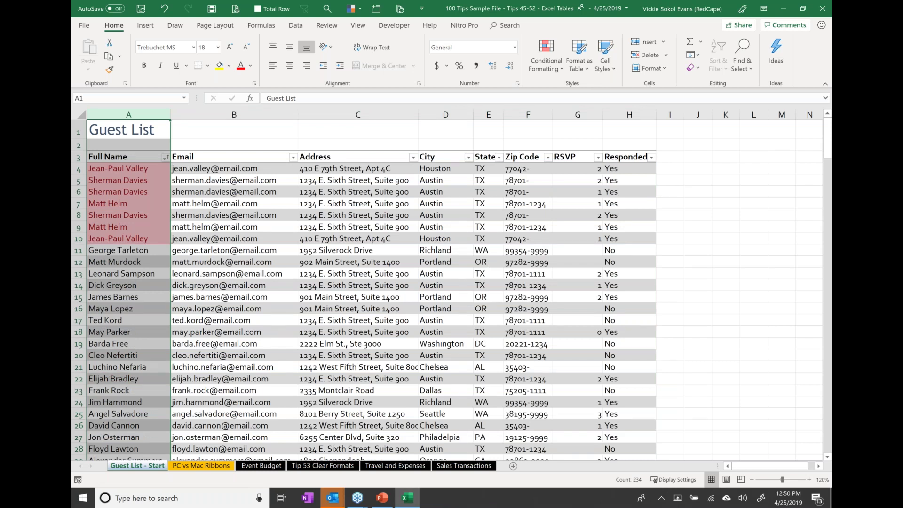
pyautogui.click(526, 299)
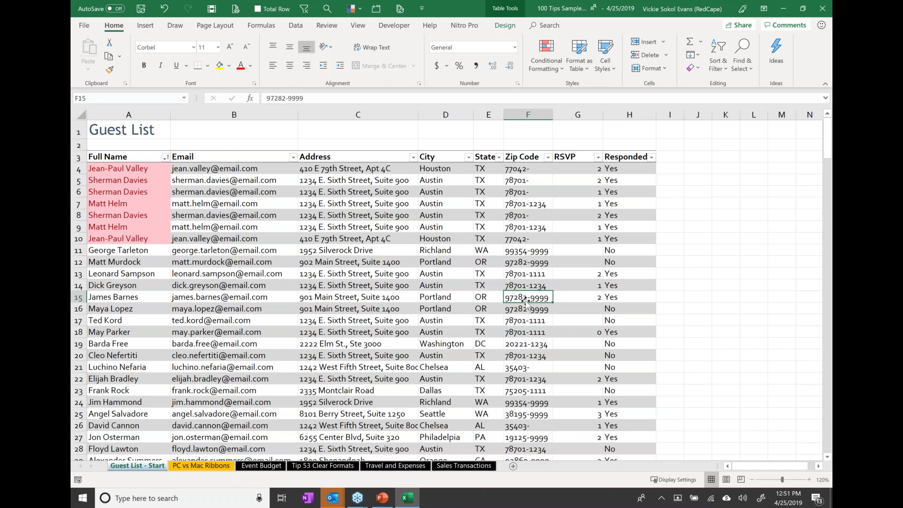
# Present slide 8 of 17, 'Why format as a table?', then return to the Excel workbook.
pyautogui.click(381, 499)
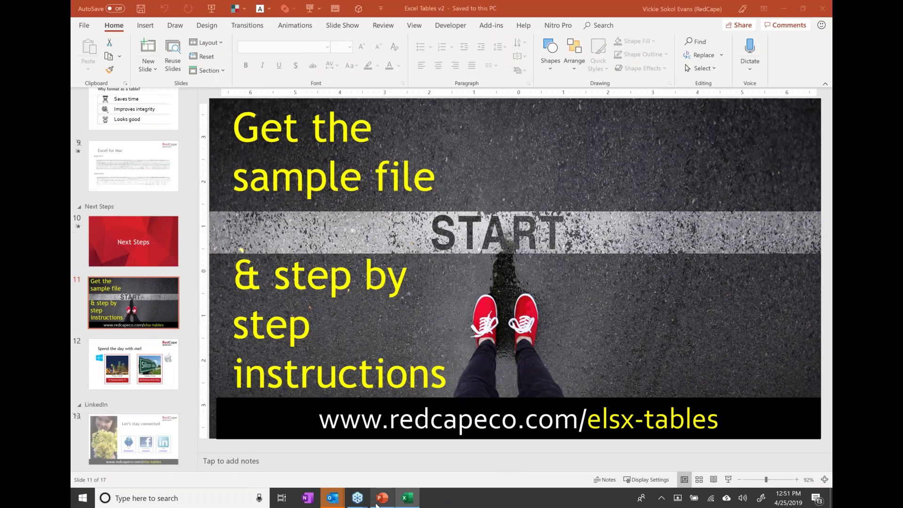
pyautogui.click(133, 108)
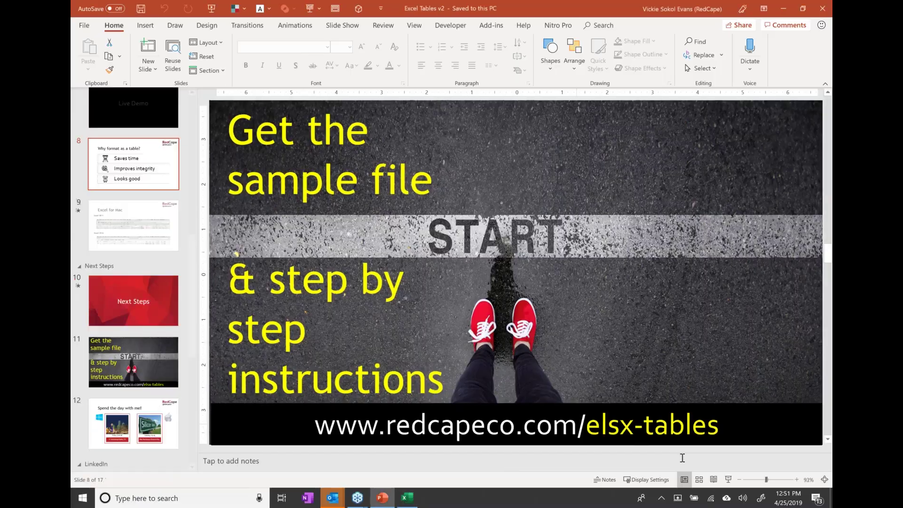
pyautogui.hotkey('shift', 'F5')
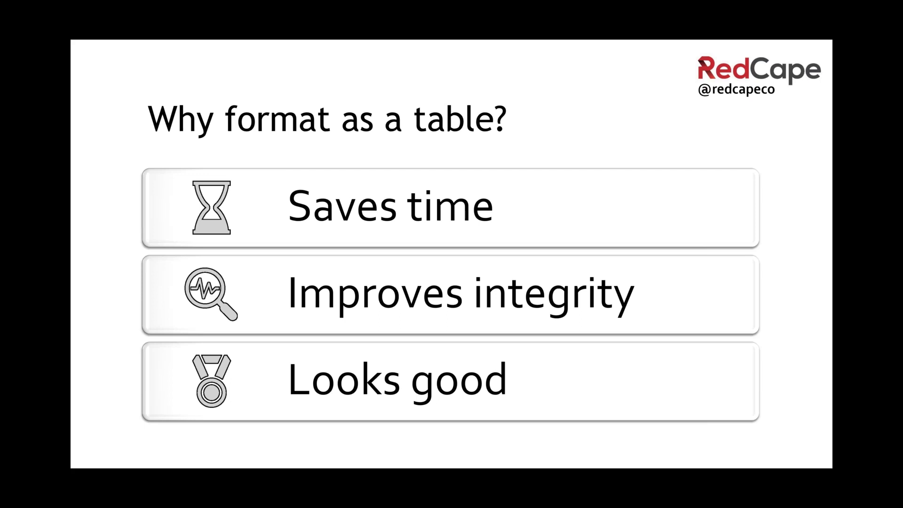
pyautogui.press('Escape')
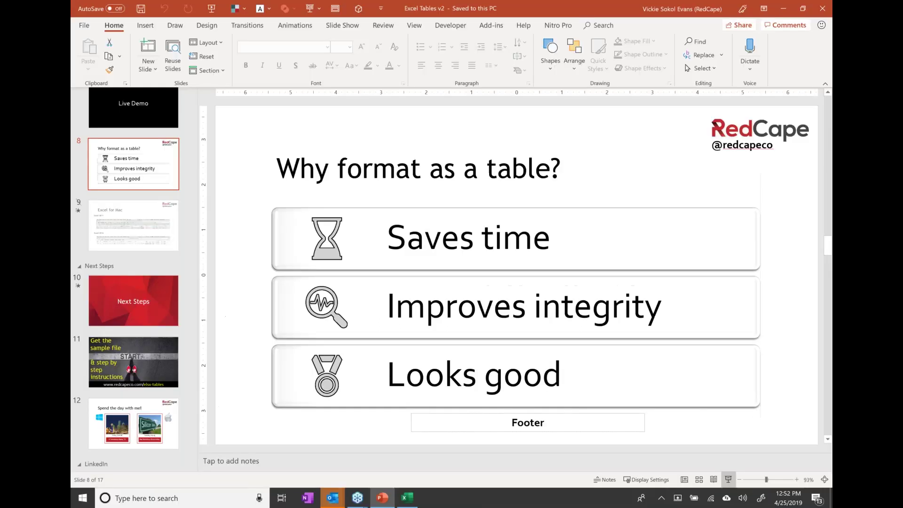
pyautogui.click(405, 498)
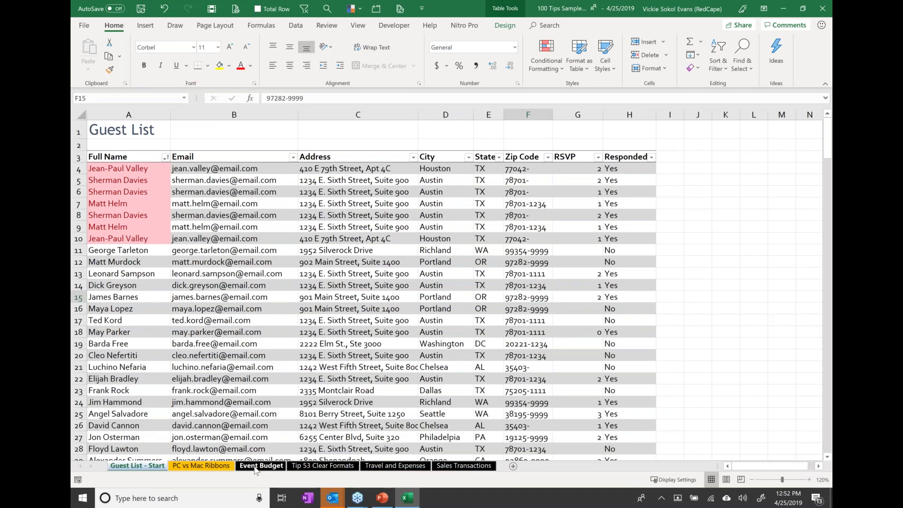
pyautogui.click(261, 466)
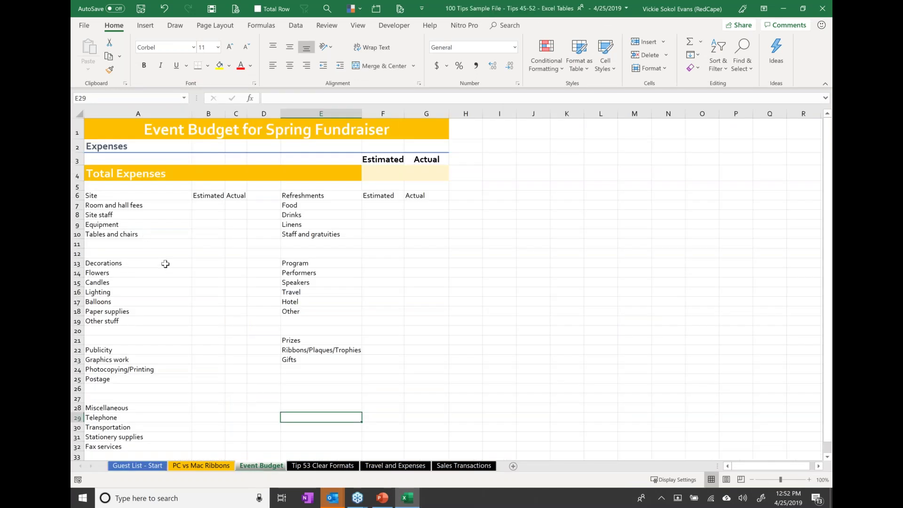
pyautogui.moveTo(117, 193); pyautogui.dragTo(232, 233)
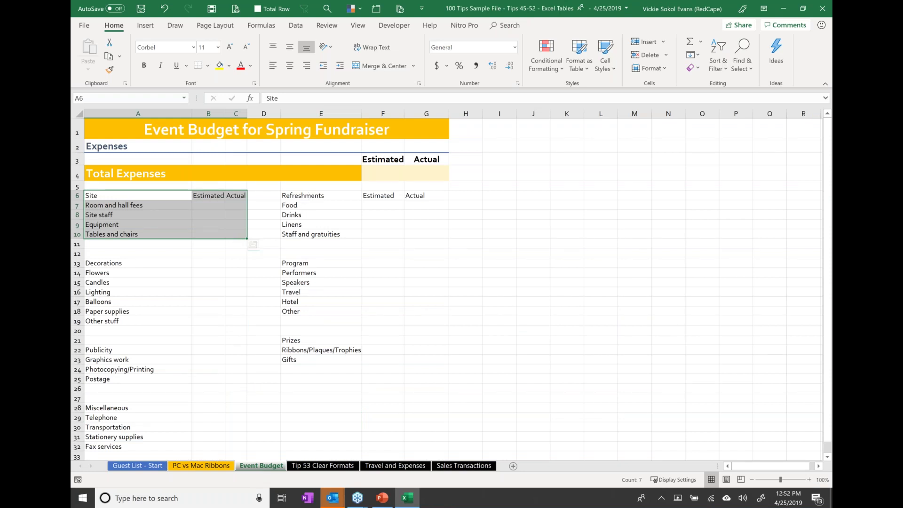
pyautogui.click(137, 204)
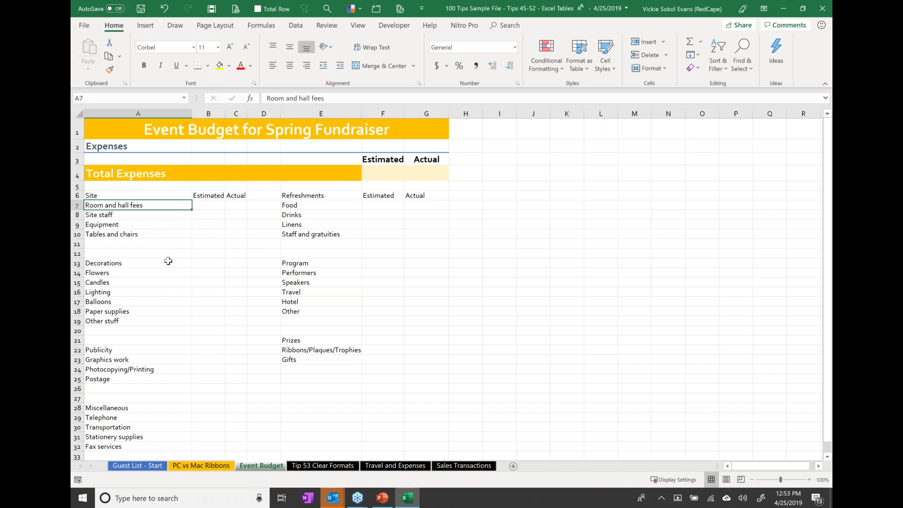
# Convert the Site and Refreshments lists into tables with header rows.
pyautogui.hotkey('ctrl', 't')
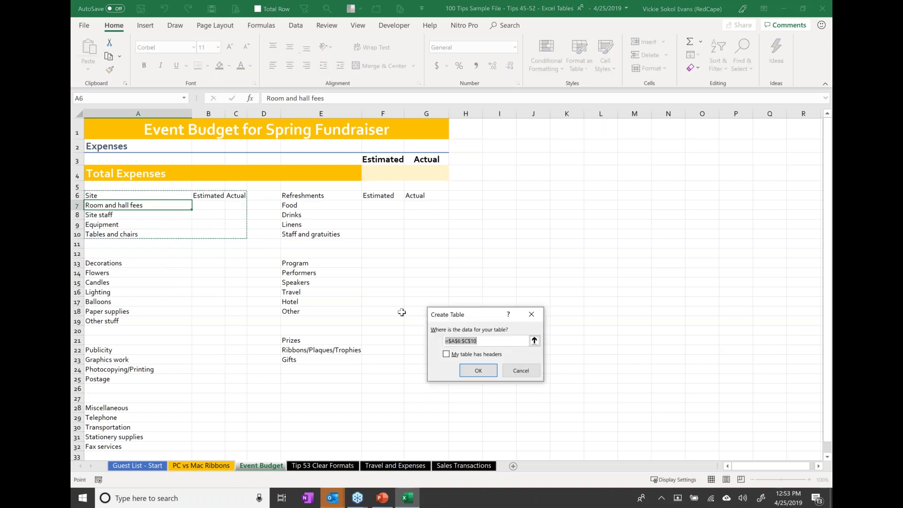
pyautogui.moveTo(476, 315); pyautogui.dragTo(377, 219)
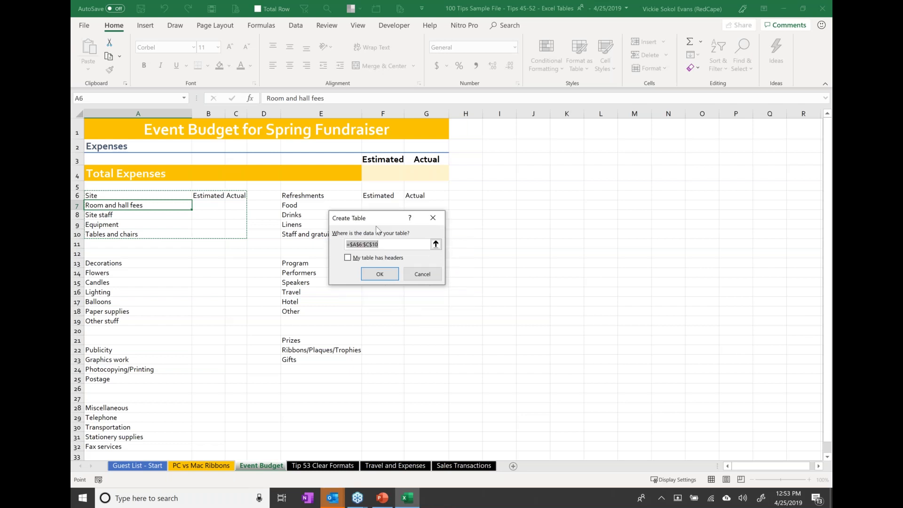
pyautogui.click(367, 259)
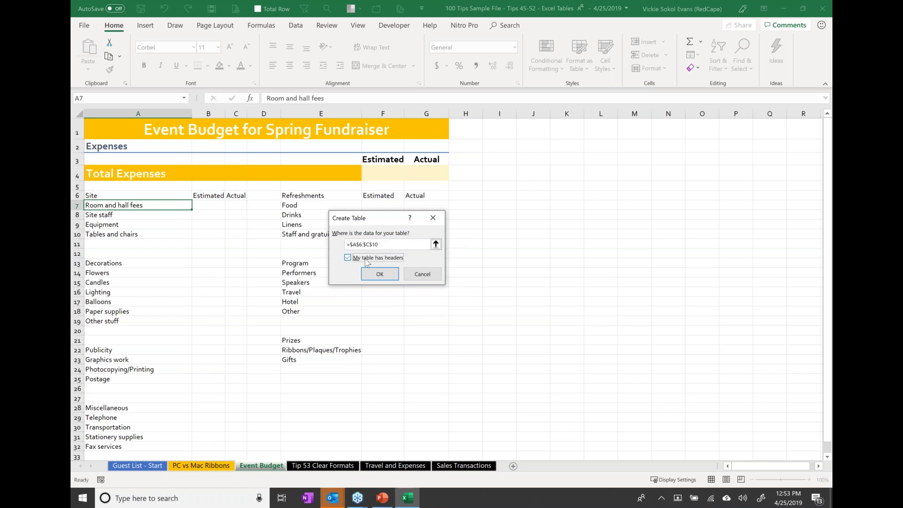
pyautogui.click(379, 274)
pyautogui.click(345, 216)
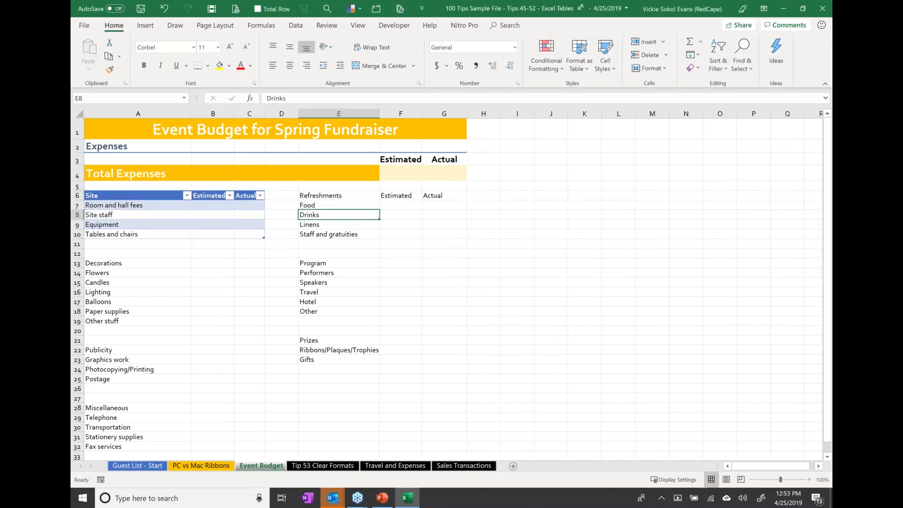
pyautogui.hotkey('ctrl', 't')
pyautogui.click(367, 258)
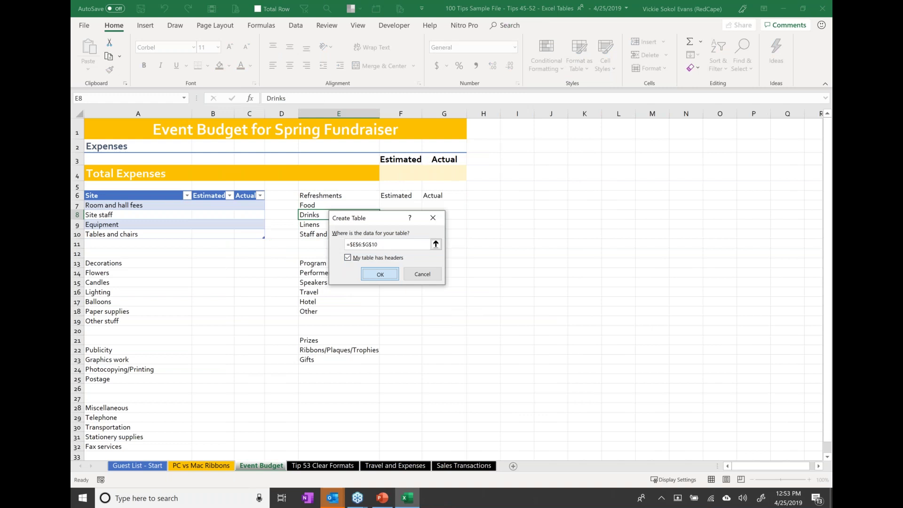
pyautogui.press('Return')
# Convert the Decorations and Program lists into tables with header rows, Program becoming Table5.
pyautogui.click(138, 283)
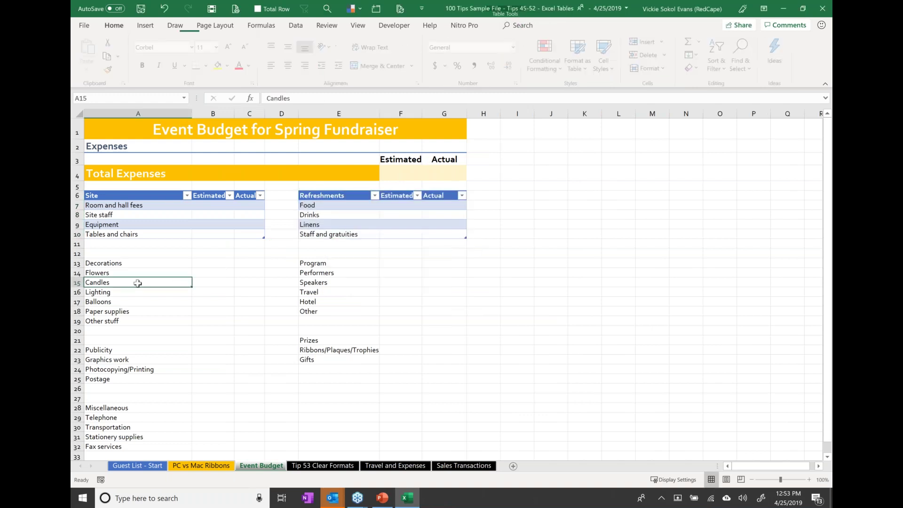
pyautogui.hotkey('ctrl', 't')
pyautogui.hotkey('alt', 'm')
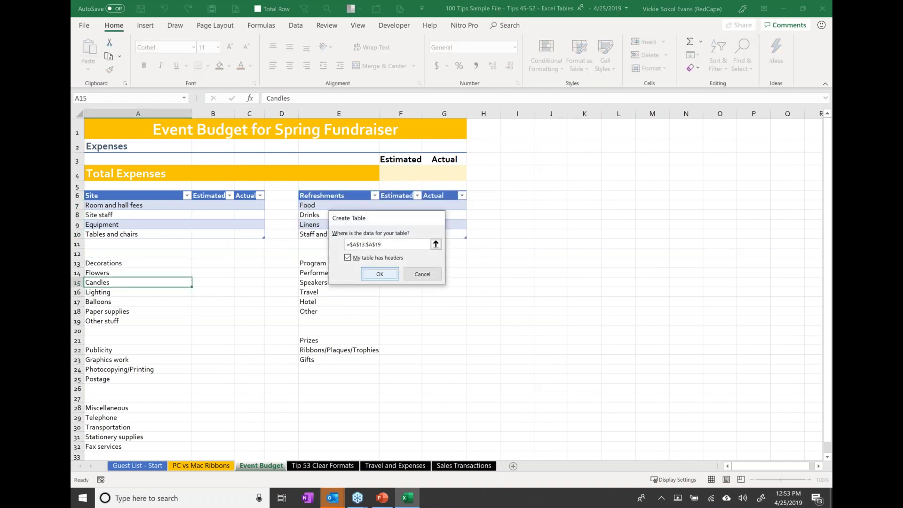
pyautogui.press('Return')
pyautogui.click(339, 263)
pyautogui.hotkey('ctrl', 't')
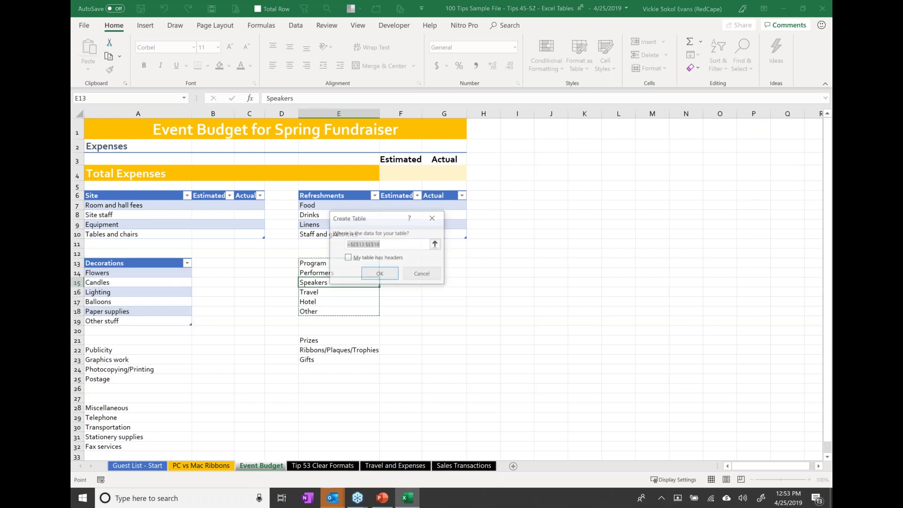
pyautogui.click(348, 257)
pyautogui.click(379, 274)
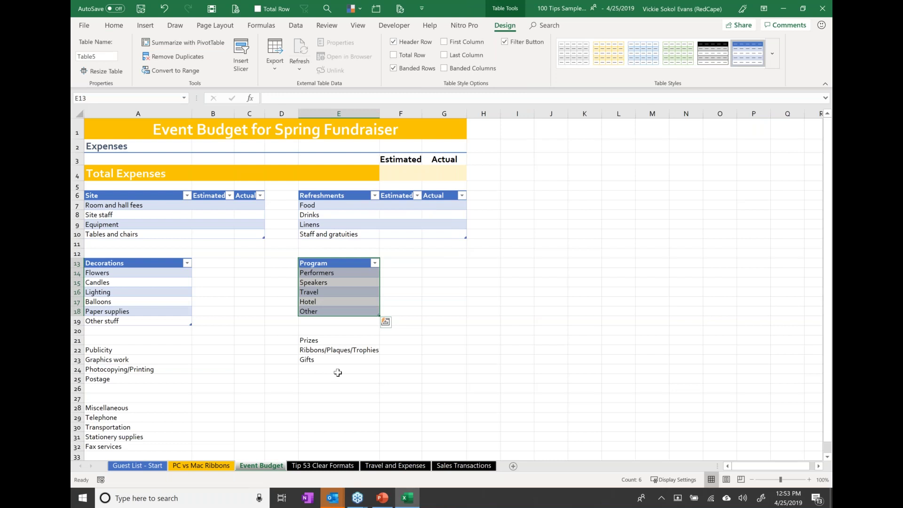
# Add 'Estimated' in B13 and 'Actual' in C13 to the Decorations table.
pyautogui.click(215, 262)
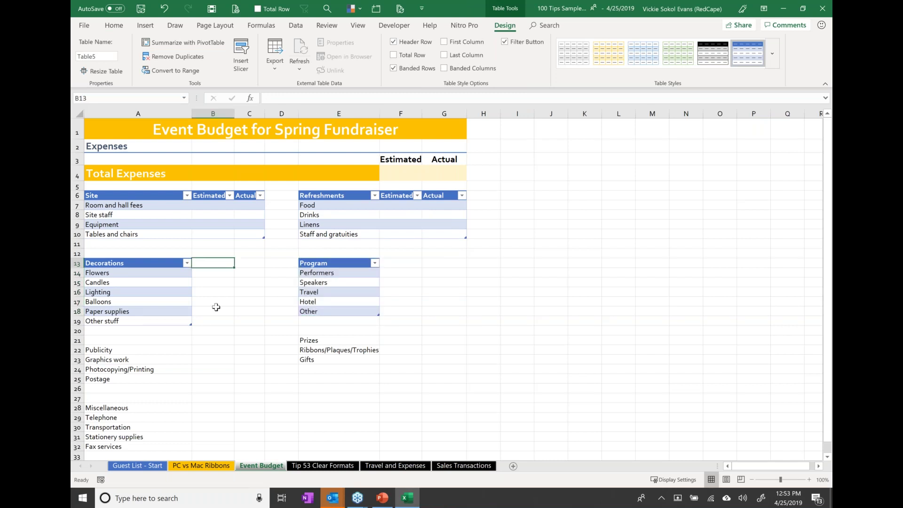
pyautogui.keyDown('shift'); pyautogui.click(214, 304); pyautogui.keyUp('shift')
pyautogui.write('ti')
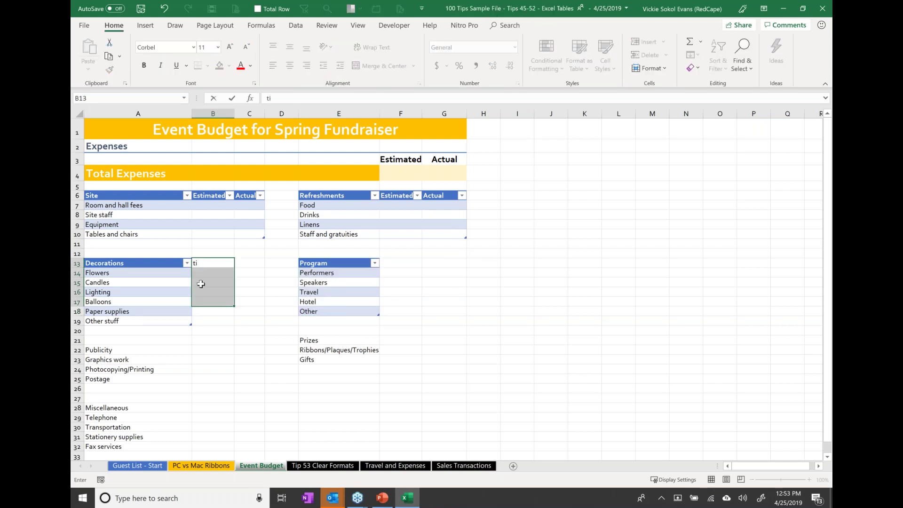
pyautogui.press('Escape')
pyautogui.click(209, 262)
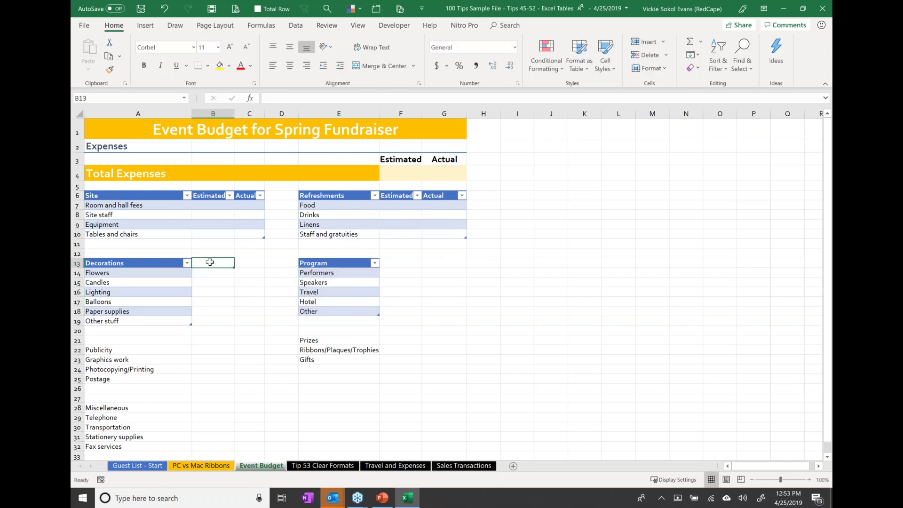
pyautogui.write('Estimated')
pyautogui.press('Tab')
pyautogui.write('Actu')
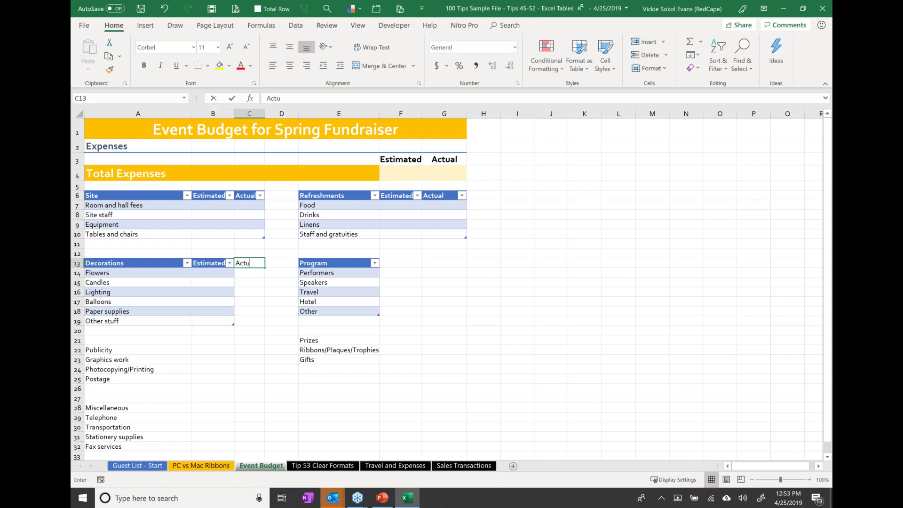
pyautogui.write('al')
pyautogui.hotkey('ctrl', 'Return')
# Add 'Estimated' in F13 and 'Actual' in G13 to the Program table.
pyautogui.click(401, 263)
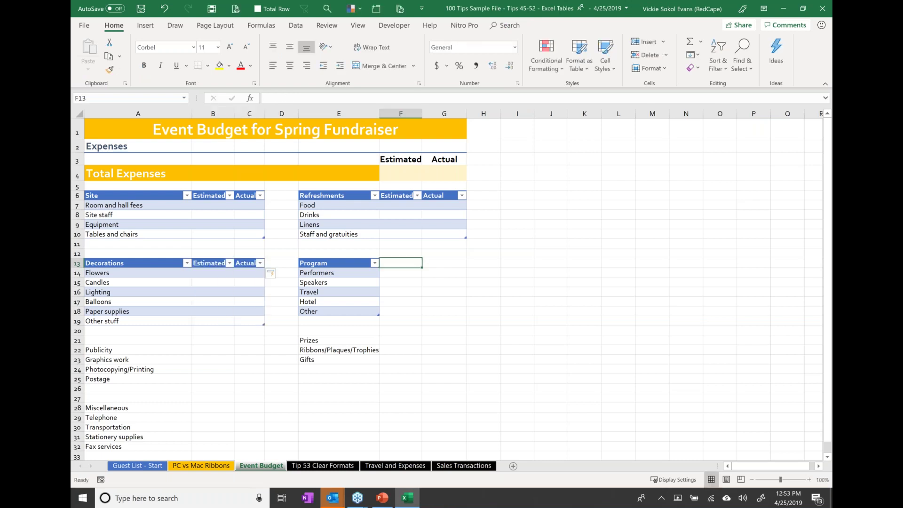
pyautogui.write('Estimated')
pyautogui.press('Tab')
pyautogui.write('Actual')
pyautogui.press('Tab')
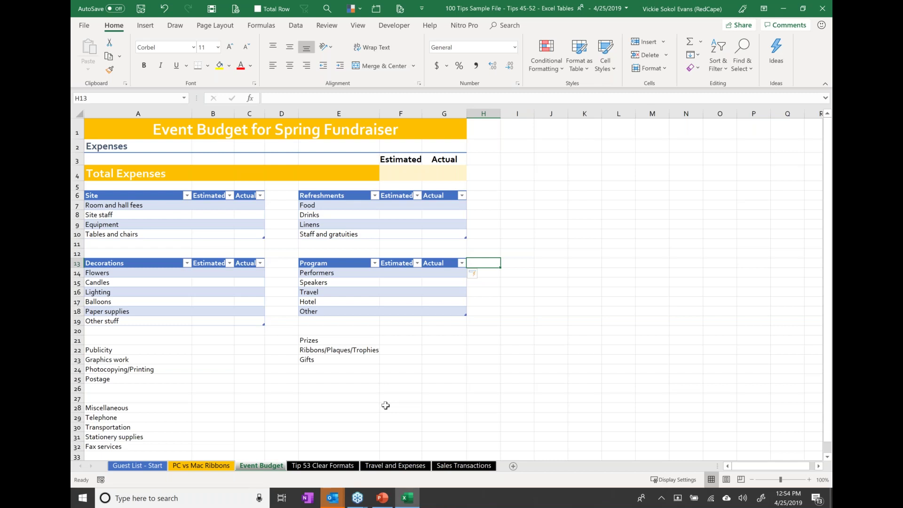
pyautogui.click(146, 369)
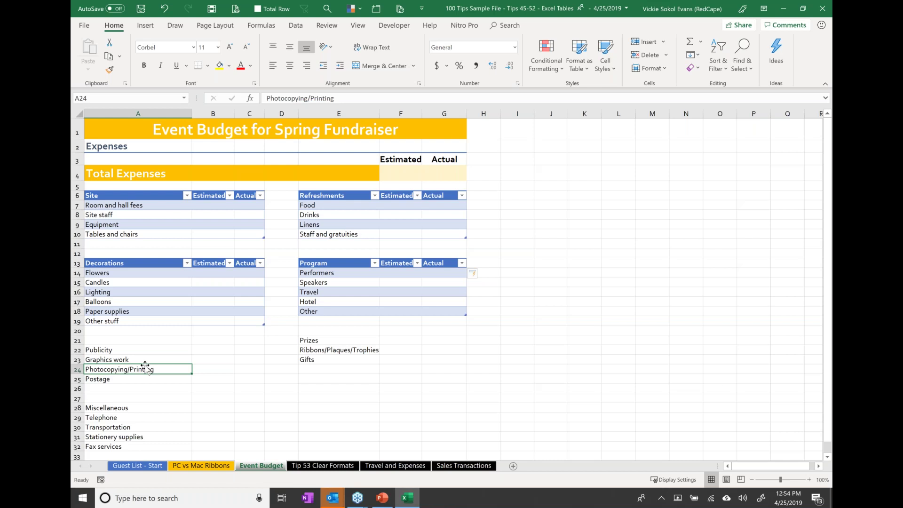
# On the Guest List - Start sheet, add a Total row to the guest table.
pyautogui.click(146, 467)
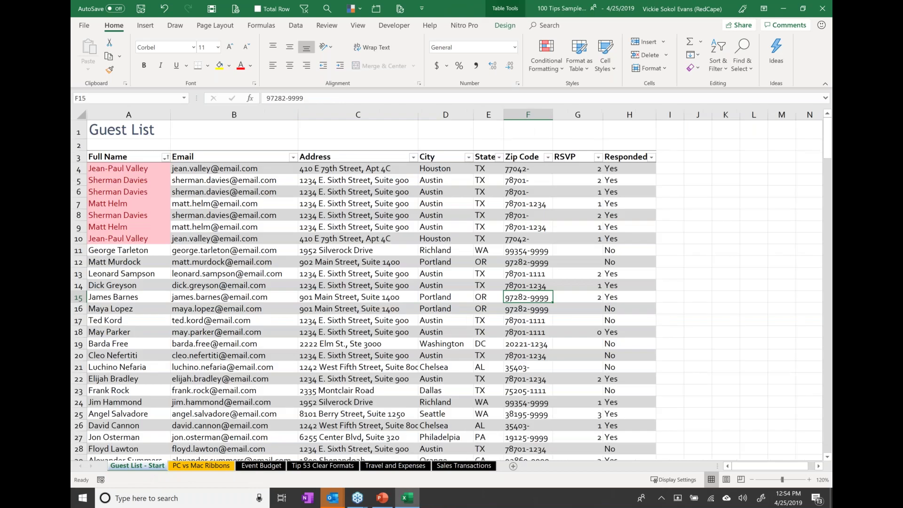
pyautogui.press('Return')
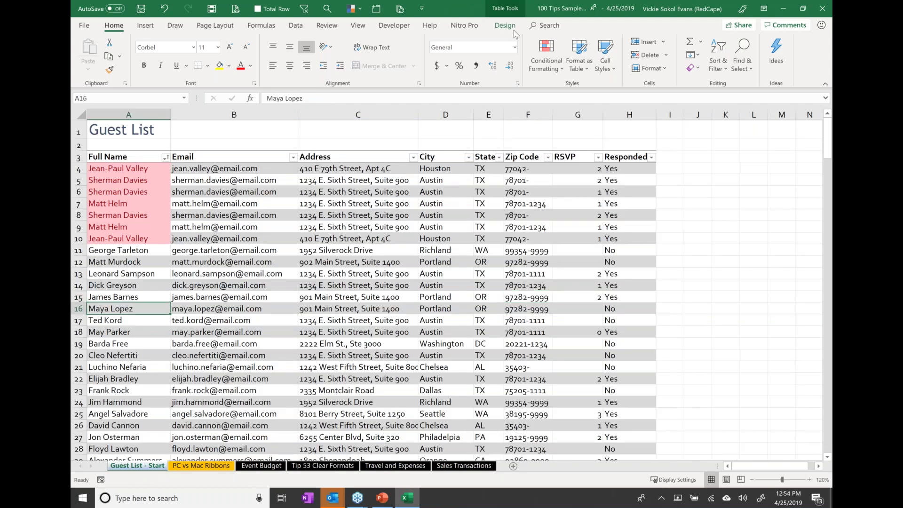
pyautogui.click(513, 29)
pyautogui.hotkey('ctrl', 'shift', 't')
# Type four filler entries into A237 through A240 below the Total row.
pyautogui.scroll(-1, 151, 268)
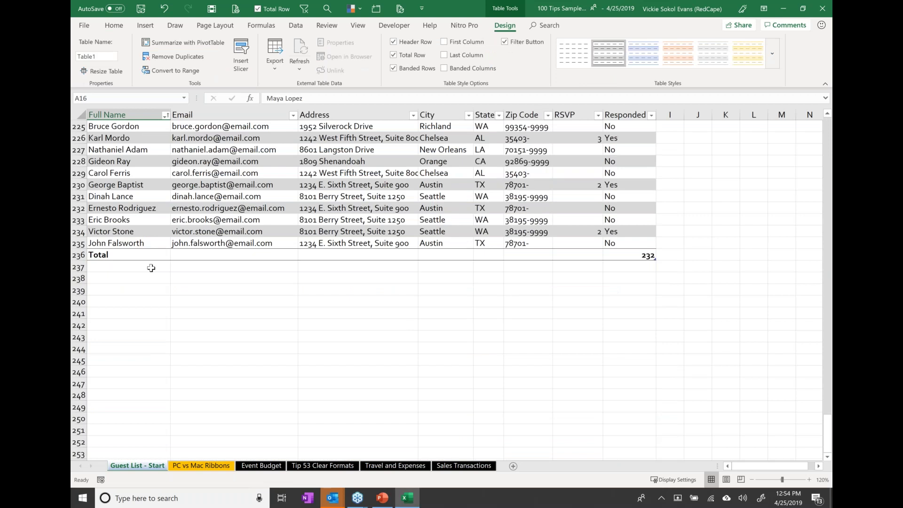
pyautogui.click(149, 266)
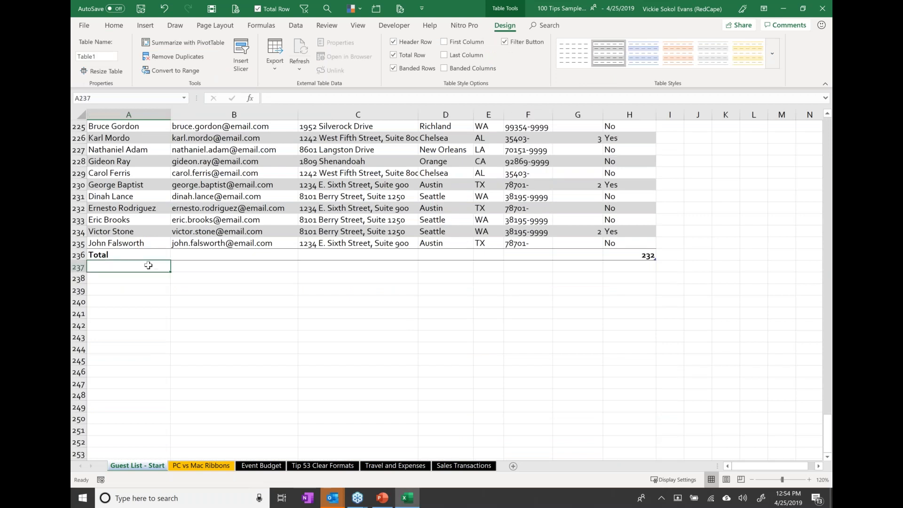
pyautogui.write('sdfjkasdf')
pyautogui.press('Return')
pyautogui.write('sldfjksldfj')
pyautogui.press('Return')
pyautogui.write('sdlfjslkdfj')
pyautogui.press('Return')
pyautogui.write('sldkfjkdfj')
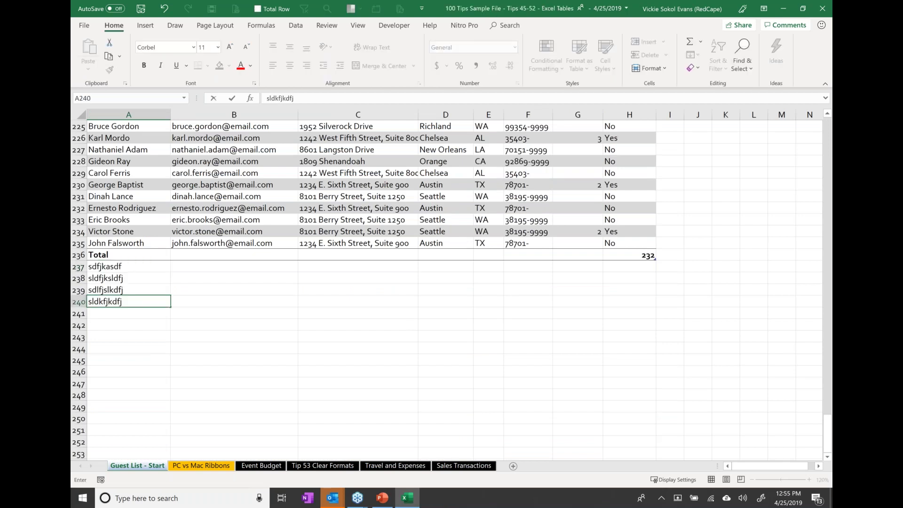
pyautogui.press('Return')
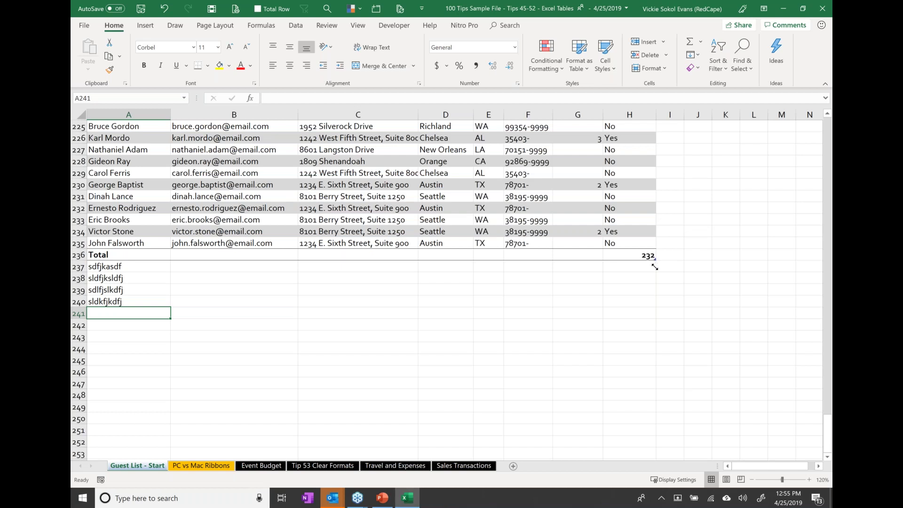
# Resize the guest table to include rows 237–240, moving its Total row (232) to row 240.
pyautogui.moveTo(655, 267); pyautogui.dragTo(656, 308)
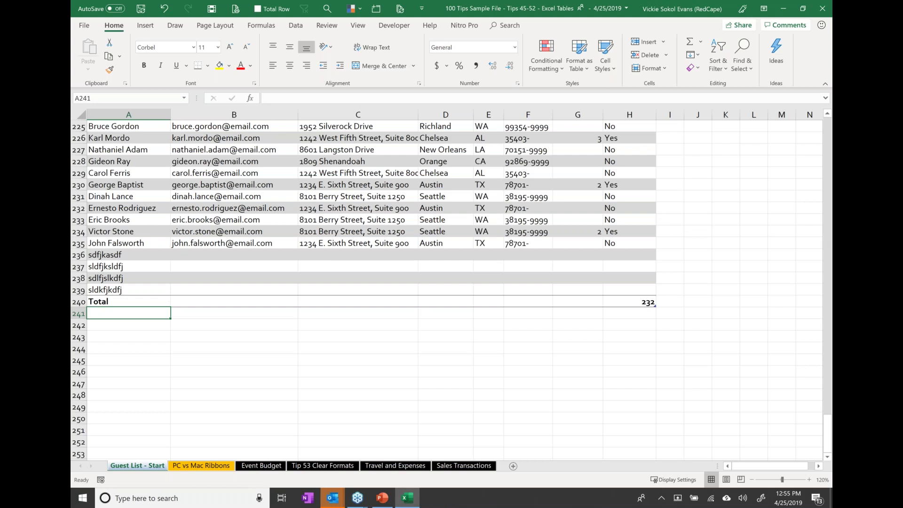
pyautogui.click(127, 197)
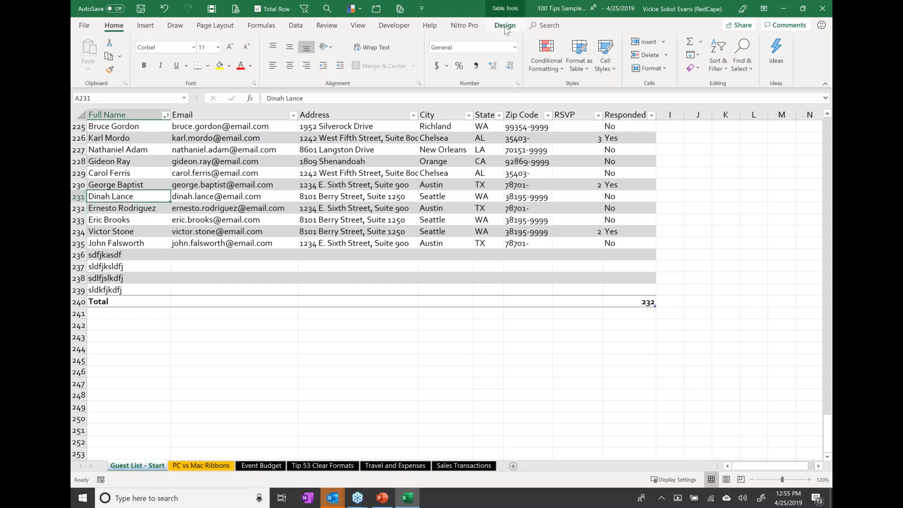
pyautogui.click(506, 28)
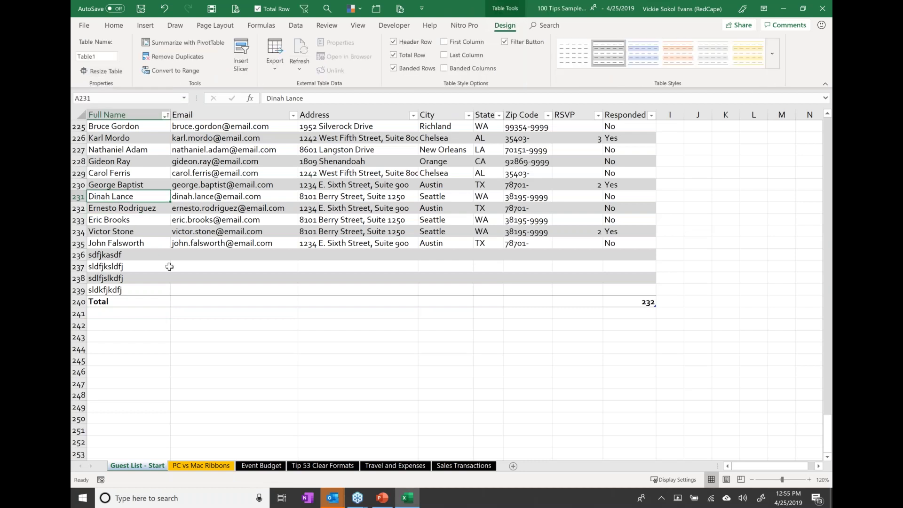
pyautogui.click(115, 77)
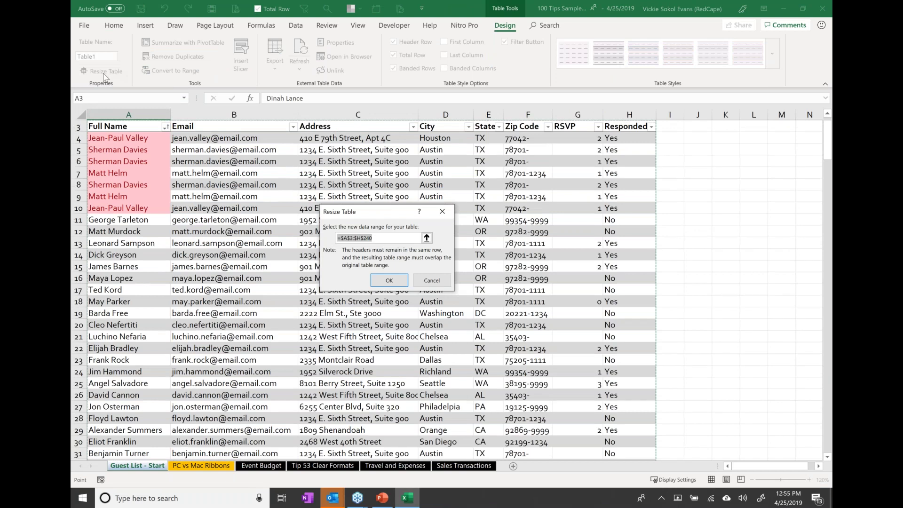
pyautogui.doubleClick(372, 234)
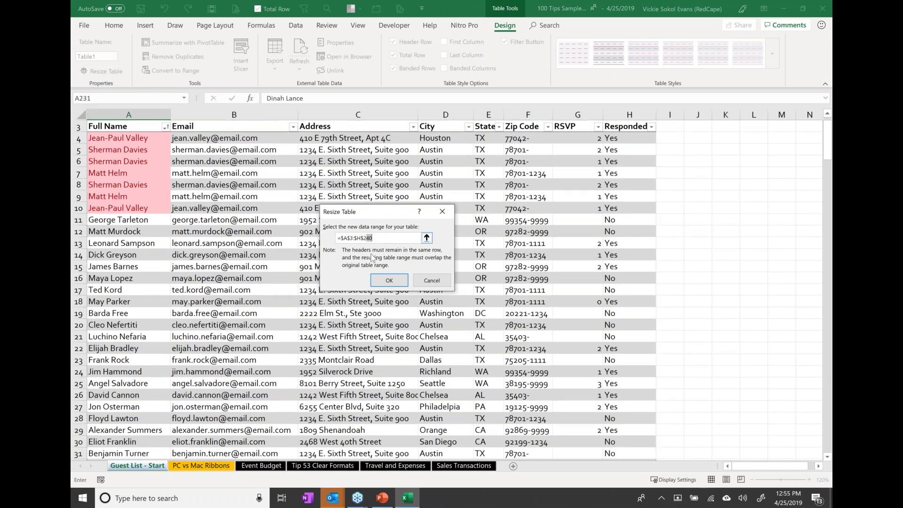
pyautogui.click(437, 282)
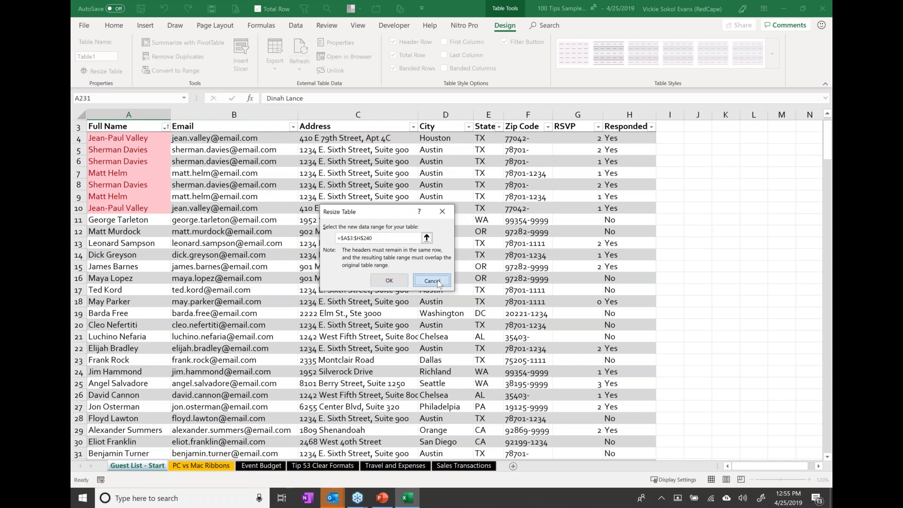
# Format the Tip 53 Clear Formats data A1:G32 as a table in the gold Medium style.
pyautogui.click(125, 261)
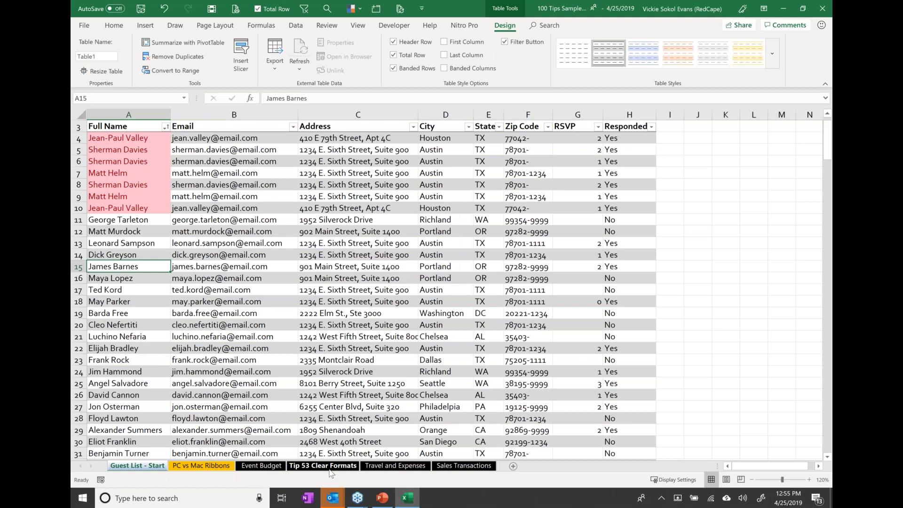
pyautogui.click(329, 467)
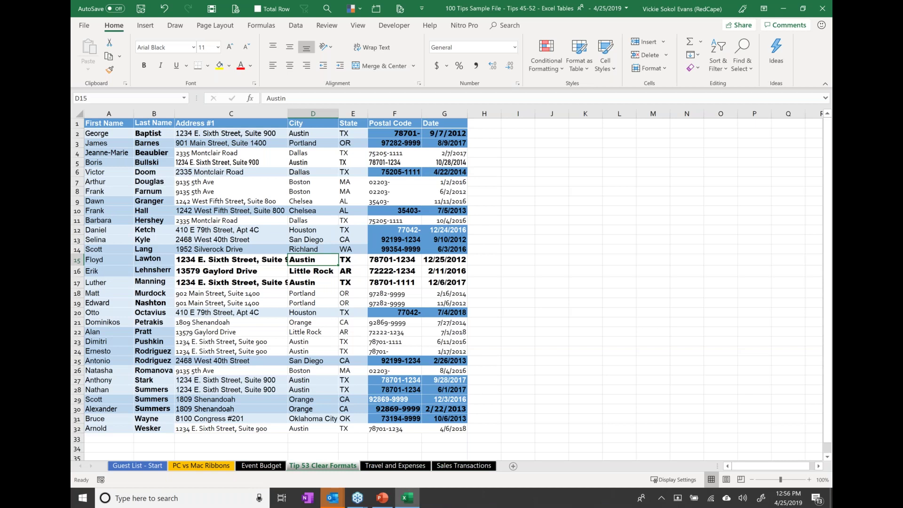
pyautogui.click(231, 191)
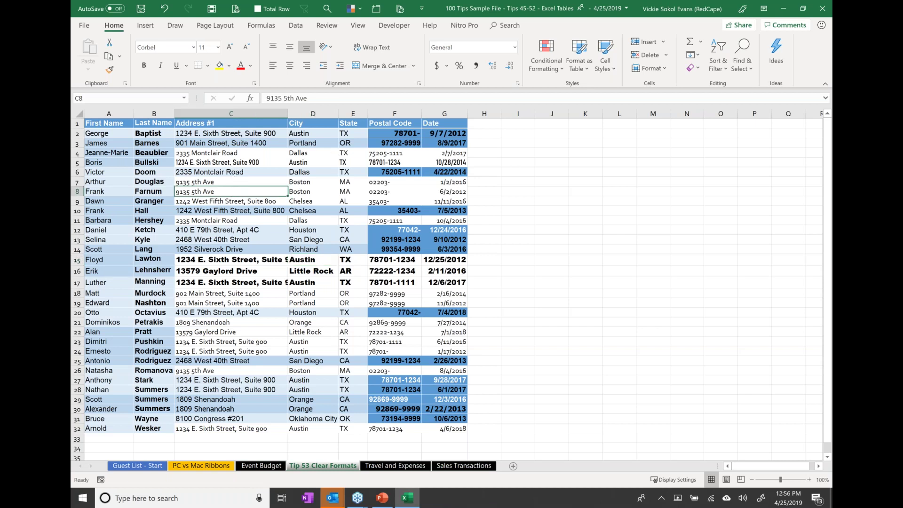
pyautogui.click(582, 63)
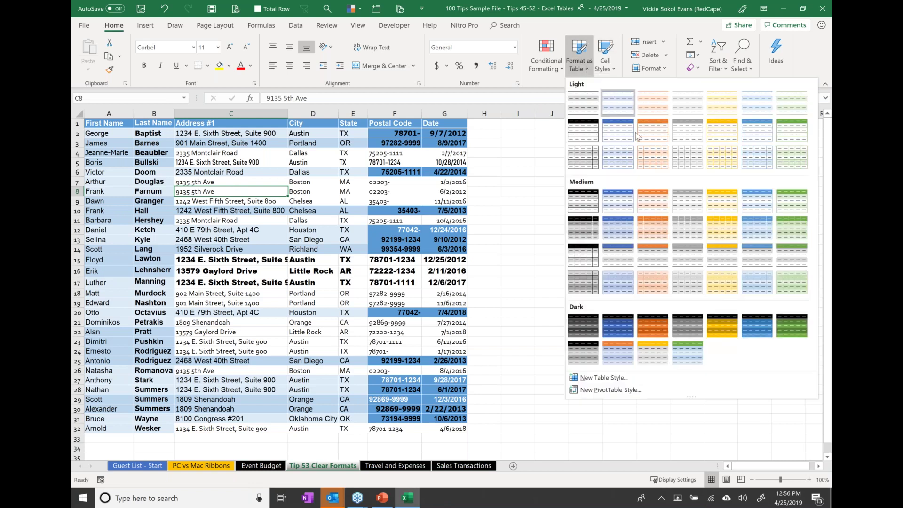
pyautogui.click(725, 209)
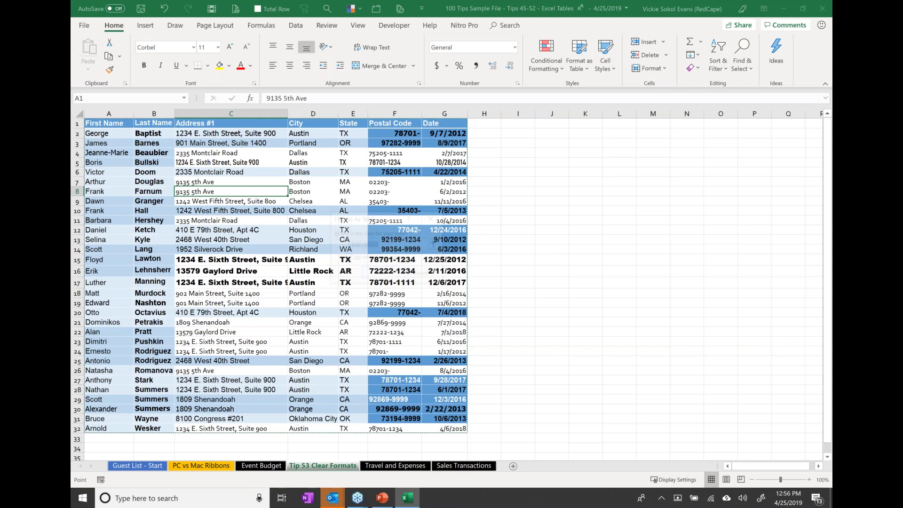
pyautogui.press('Return')
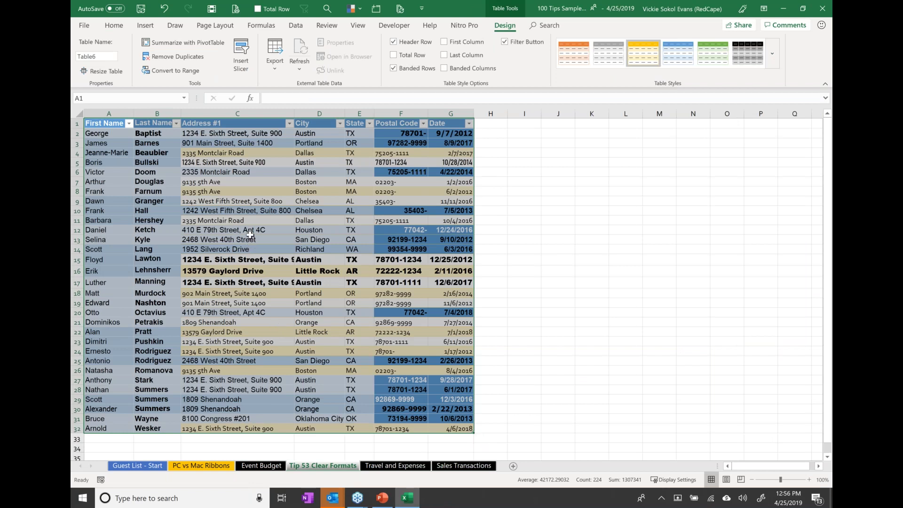
# Sort the Tip 53 table A to Z by First Name, then convert it to a normal range.
pyautogui.click(250, 237)
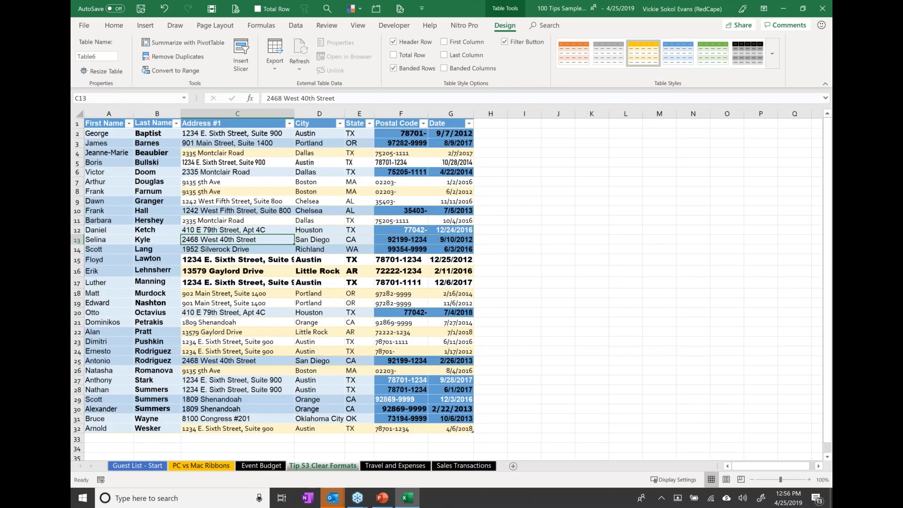
pyautogui.click(129, 124)
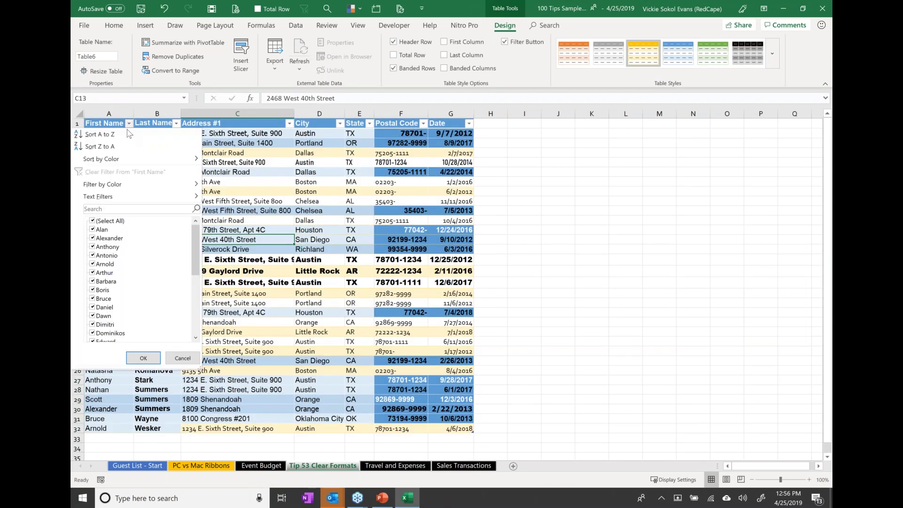
pyautogui.click(129, 134)
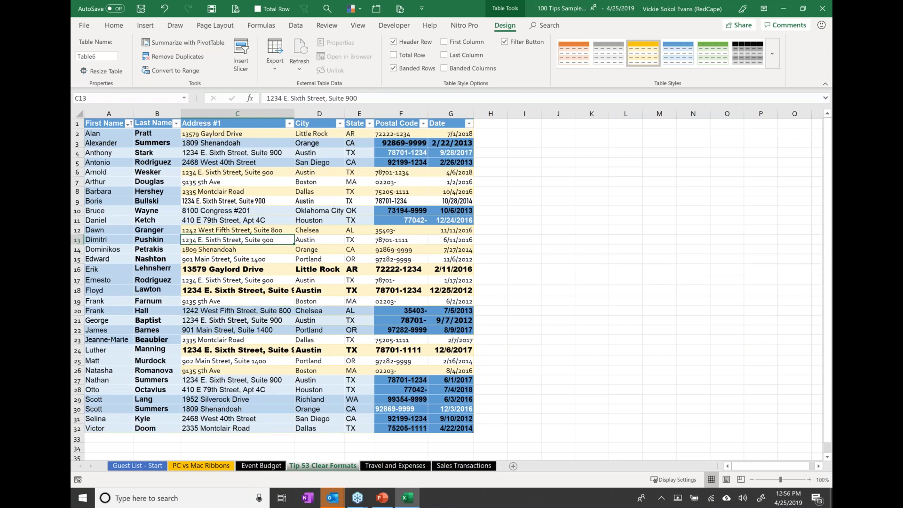
pyautogui.click(176, 71)
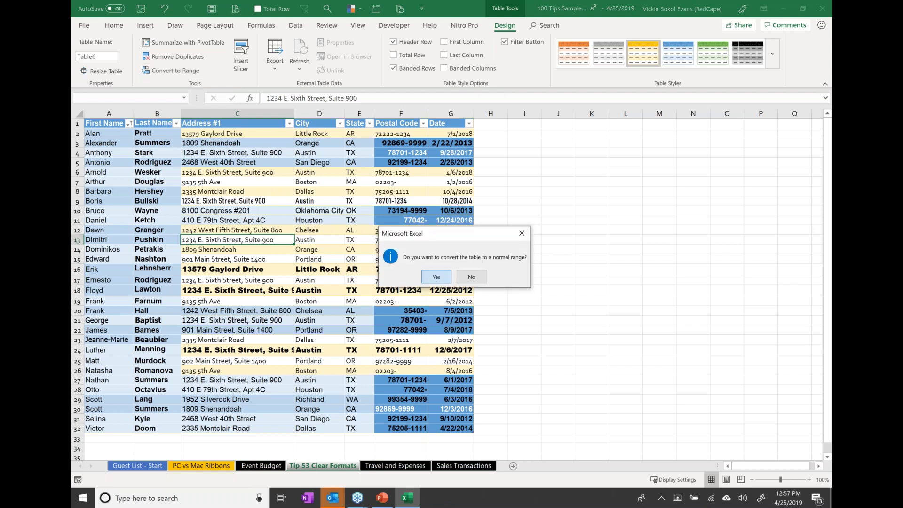
pyautogui.press('Return')
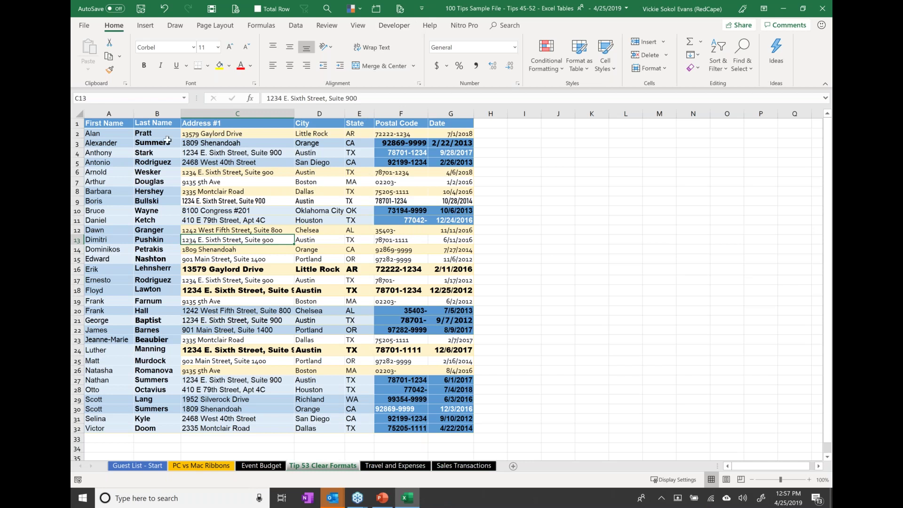
# Clear all formats from A1:G32, leaving dates as serial numbers like 43282.
pyautogui.click(100, 122)
pyautogui.hotkey('ctrl', 'a')
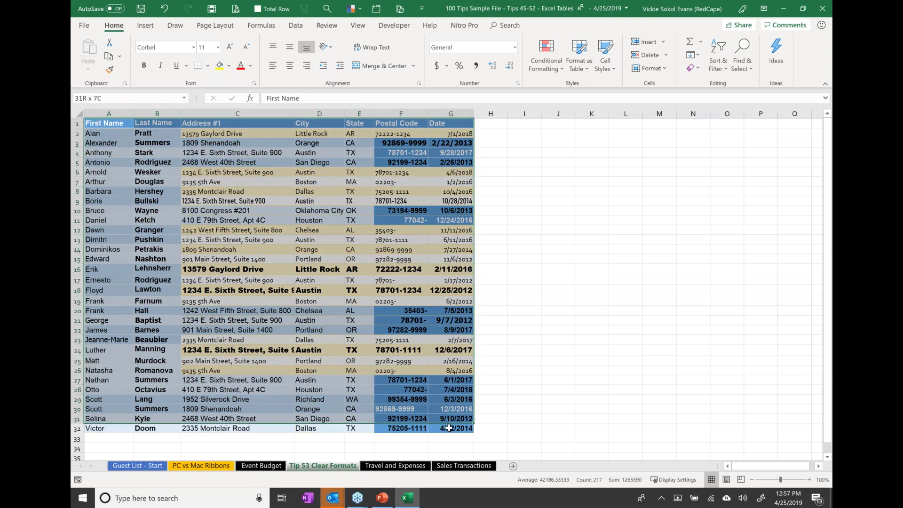
pyautogui.click(693, 69)
pyautogui.click(693, 70)
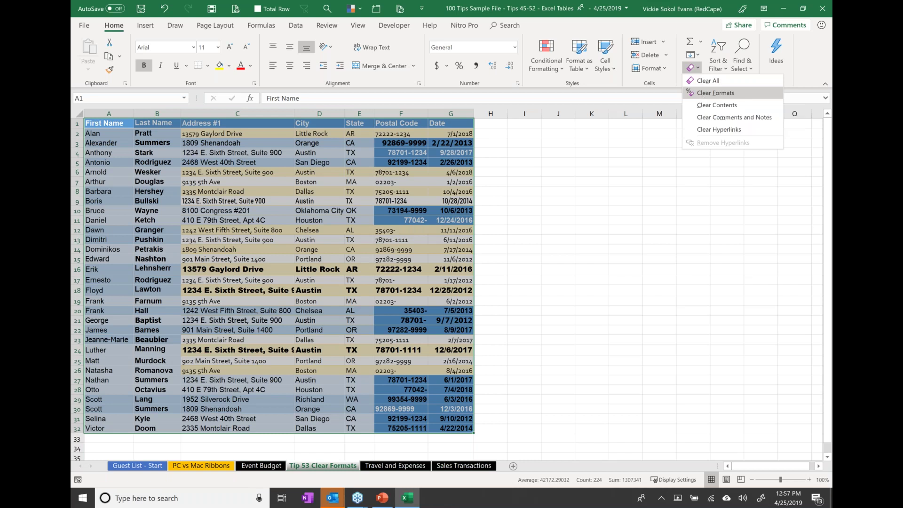
pyautogui.click(715, 93)
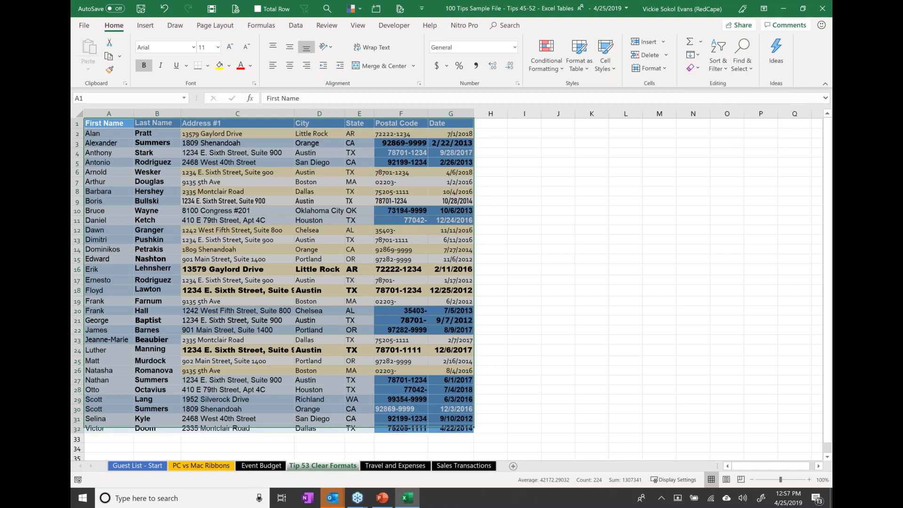
pyautogui.click(212, 239)
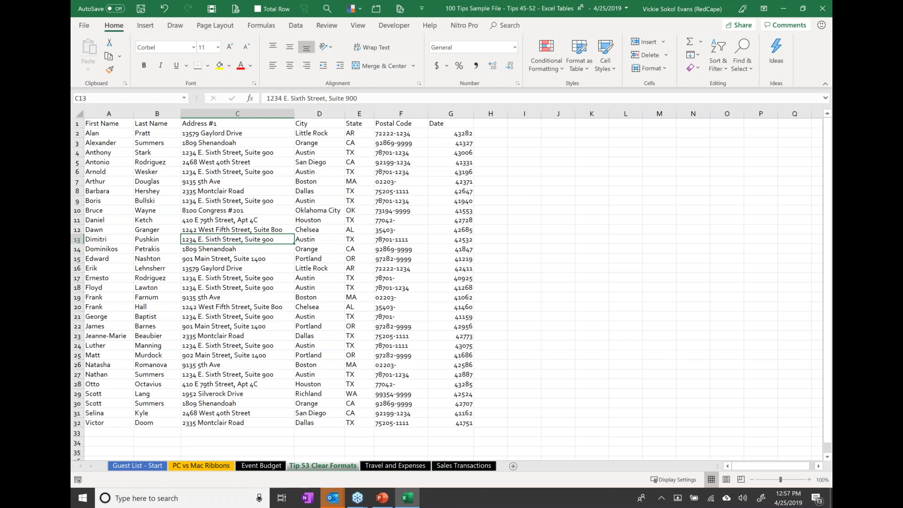
# Format the cleared Tip 53 data as Table7 with an orange Medium table style.
pyautogui.click(579, 61)
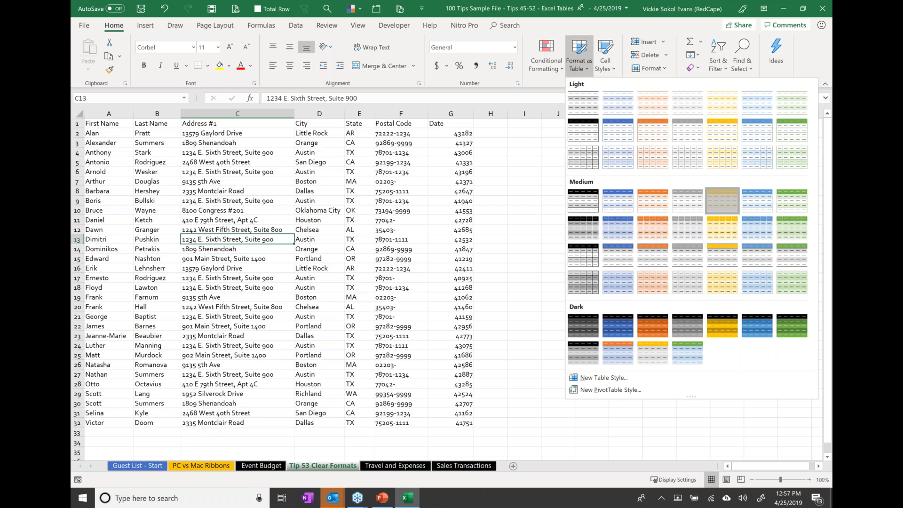
pyautogui.click(711, 209)
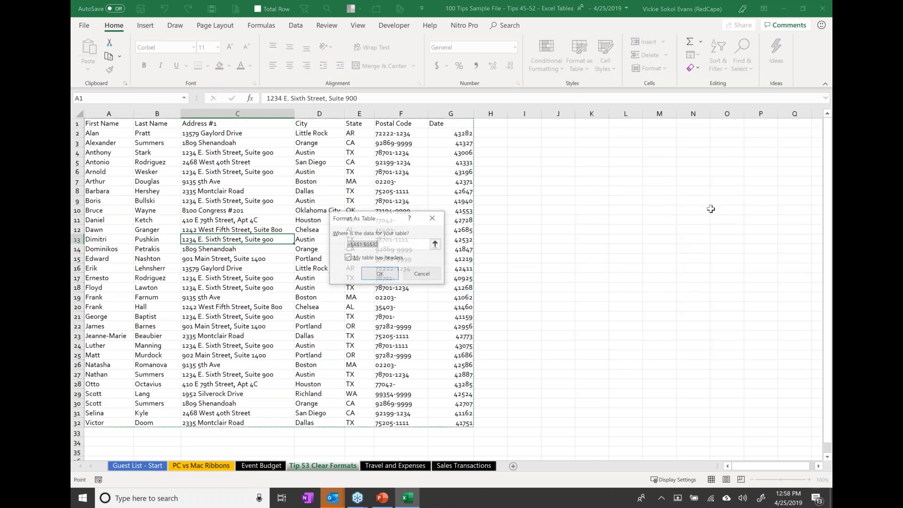
pyautogui.click(220, 307)
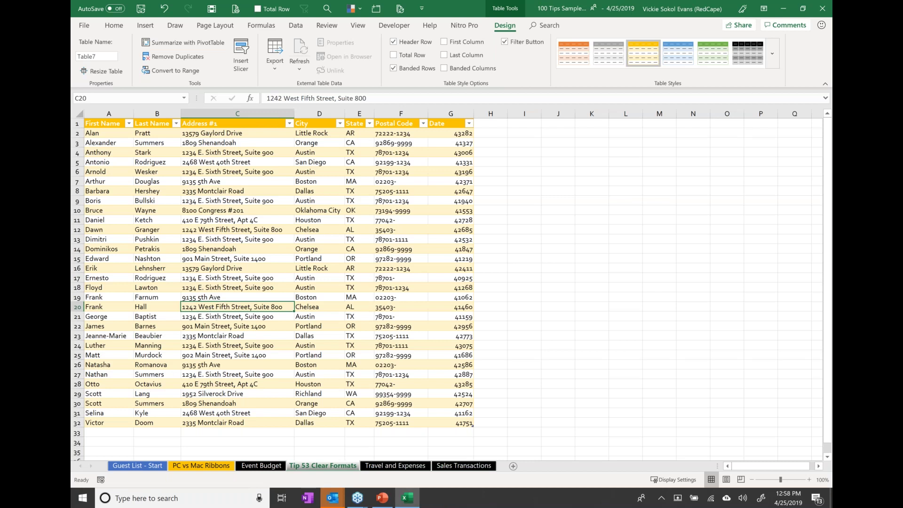
# Start the PowerPoint slide show from slide 12, "Spend the day with me!".
pyautogui.click(383, 500)
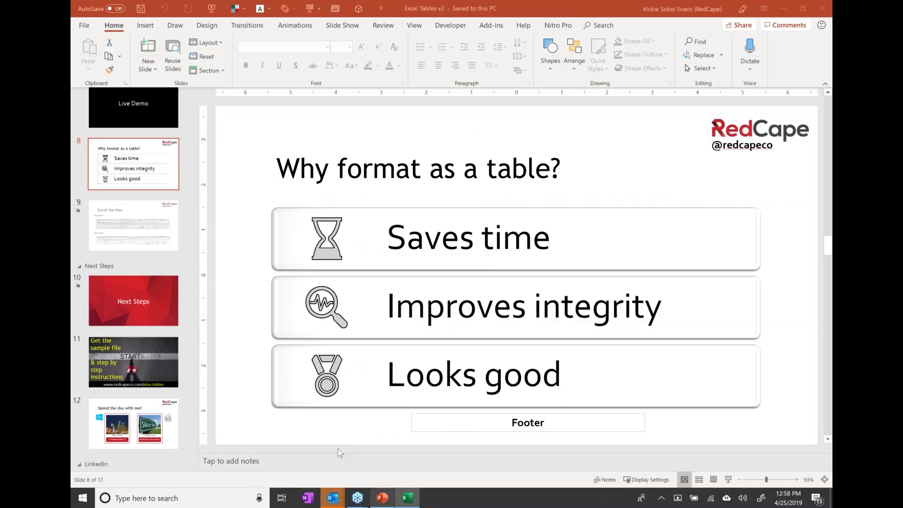
pyautogui.click(133, 423)
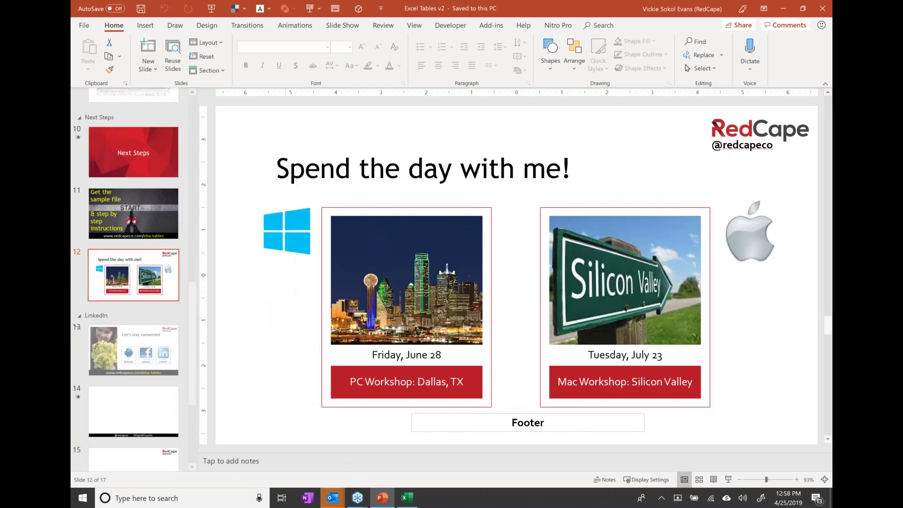
pyautogui.click(728, 479)
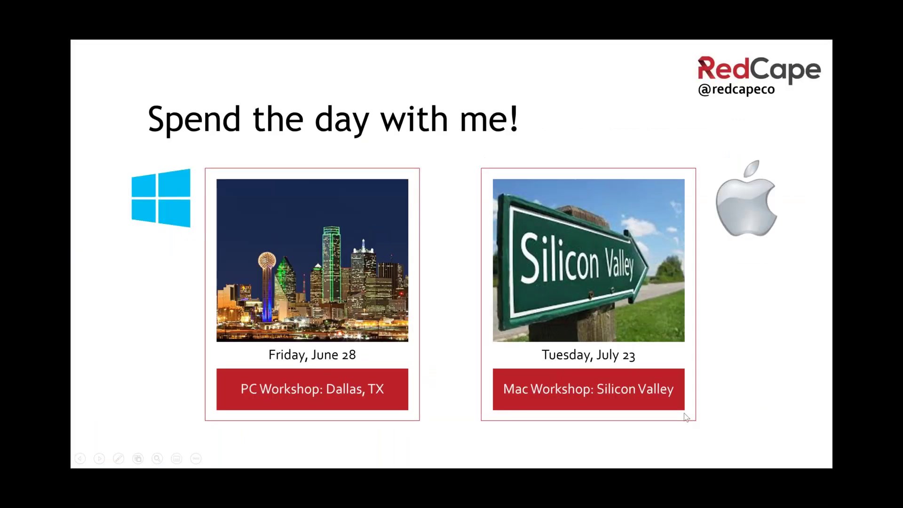